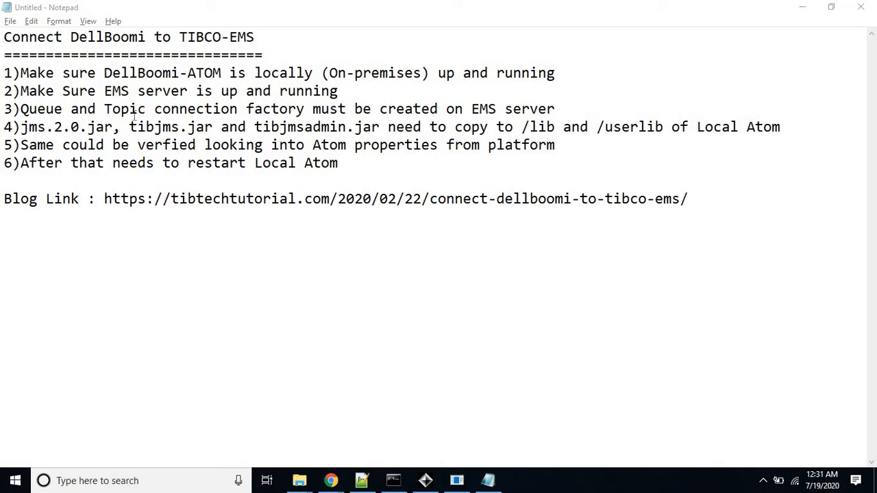
Review the six prerequisites for connecting DellBoomi to TIBCO-EMS in the notes, including the local Atom, EMS server and JAR files.
drag(338, 162, 4, 72)
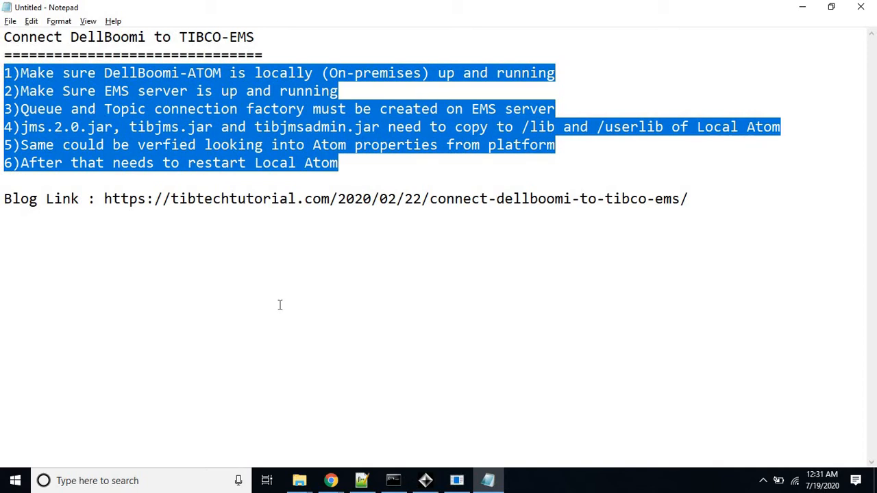
click(158, 143)
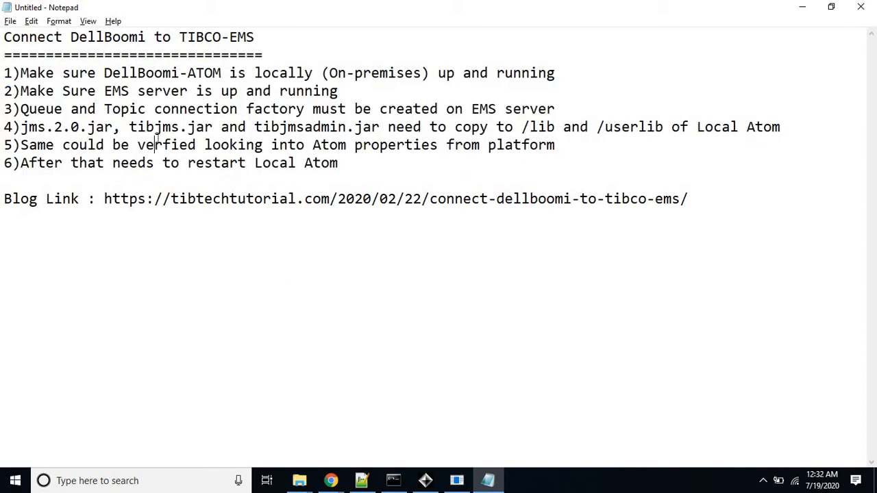
drag(46, 71, 230, 73)
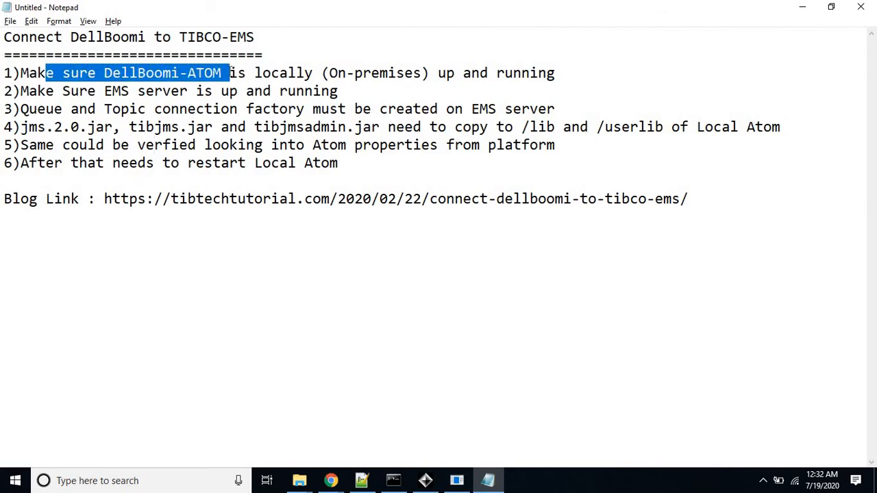
drag(230, 73, 597, 73)
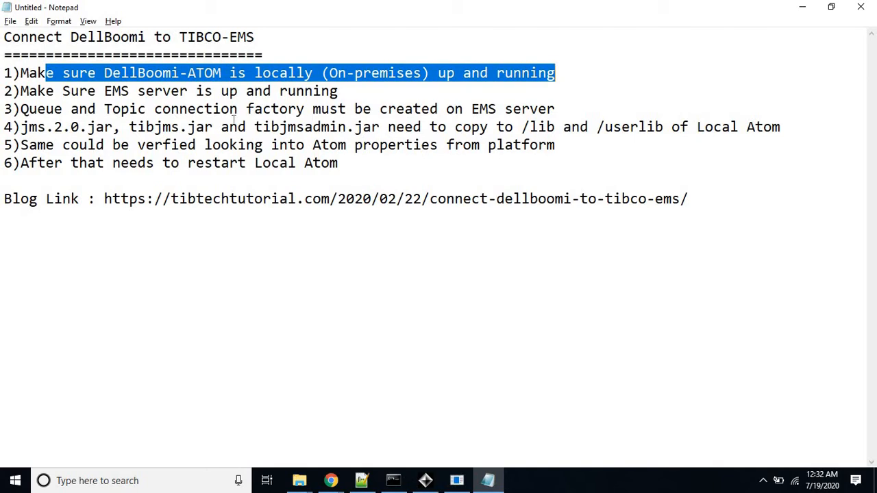
click(347, 92)
drag(348, 92, 3, 68)
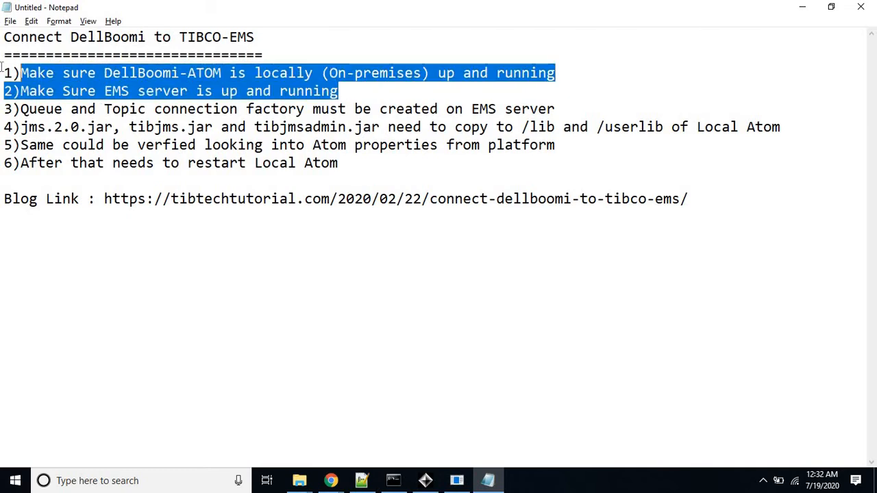
click(97, 260)
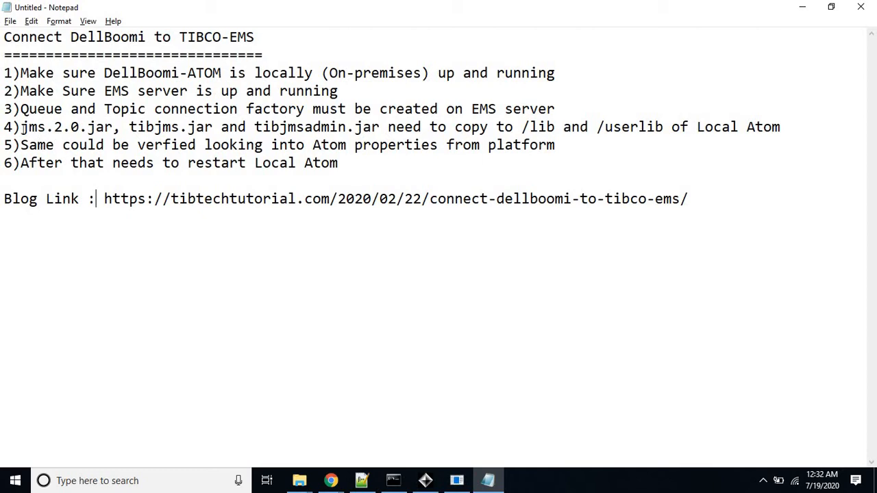
drag(21, 127, 796, 130)
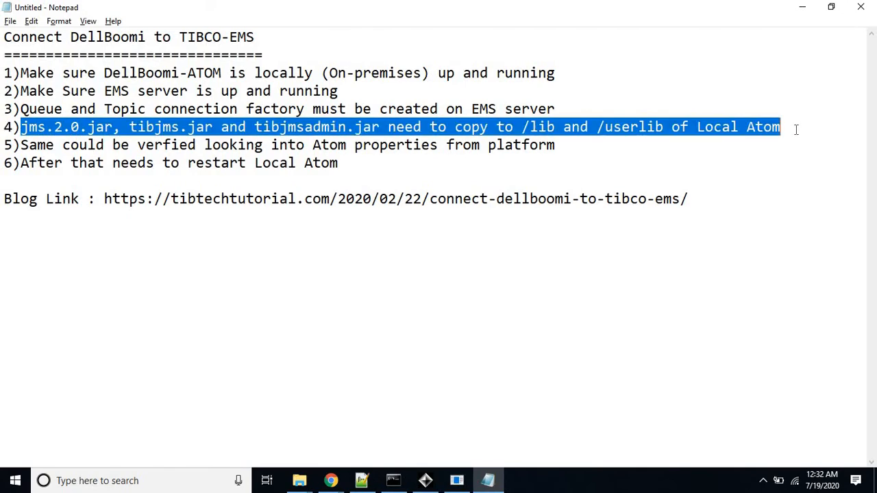
click(211, 198)
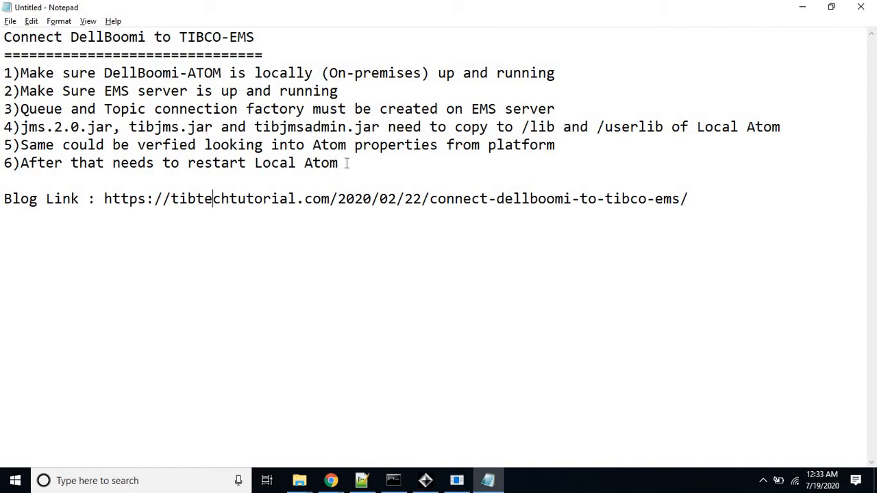
drag(346, 163, 3, 73)
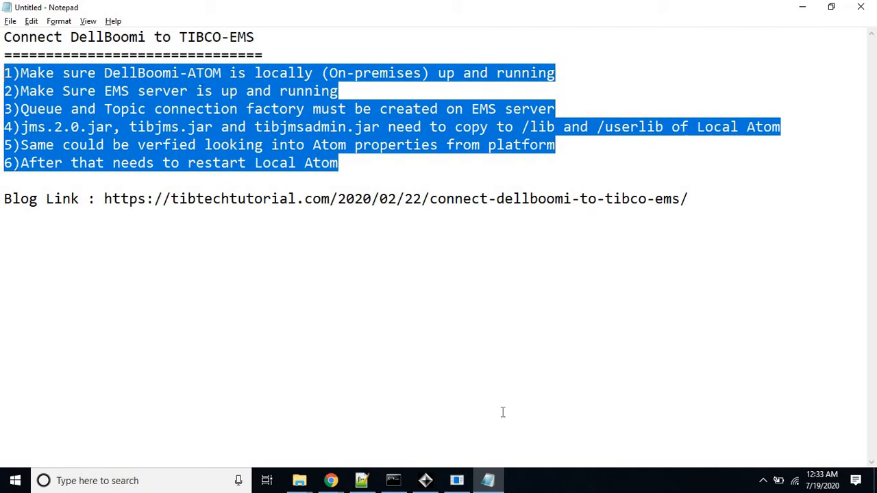
Switch to the "Connect DellBoomi to TIBCO-EMS" blog post in Chrome and review its Atom setup and connection factory commands.
mouse_move(336, 483)
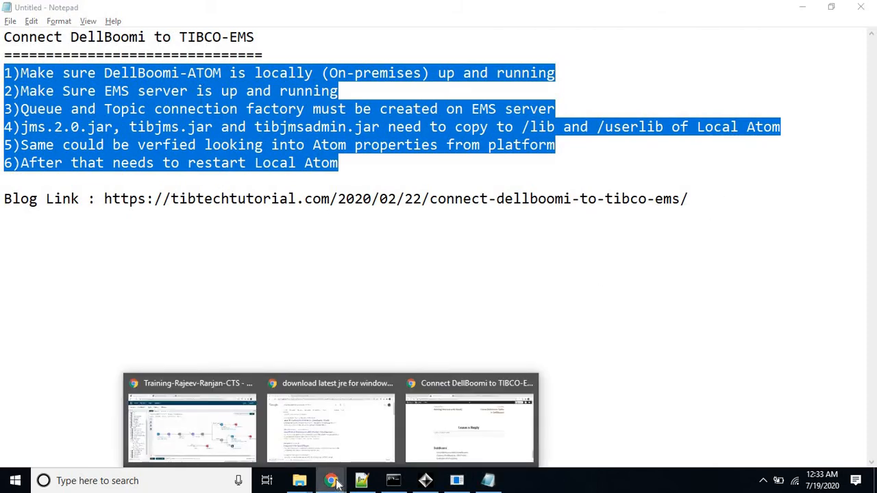
click(469, 428)
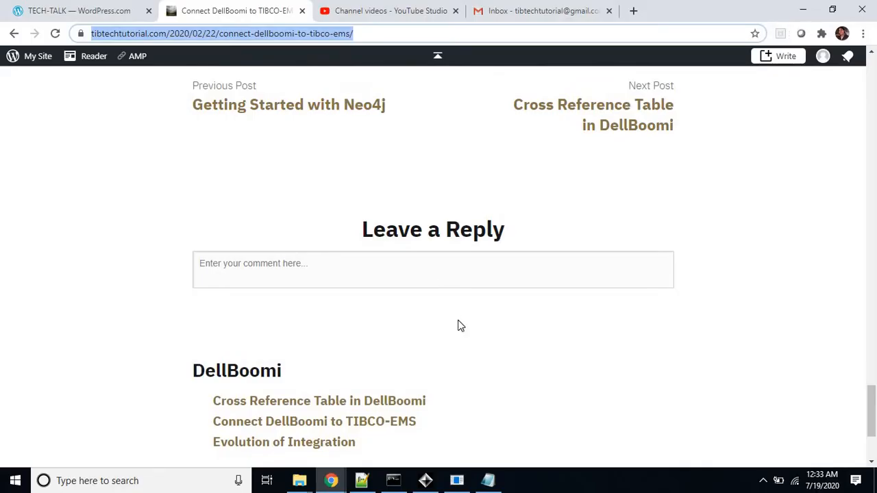
scroll(461, 327, up, 20)
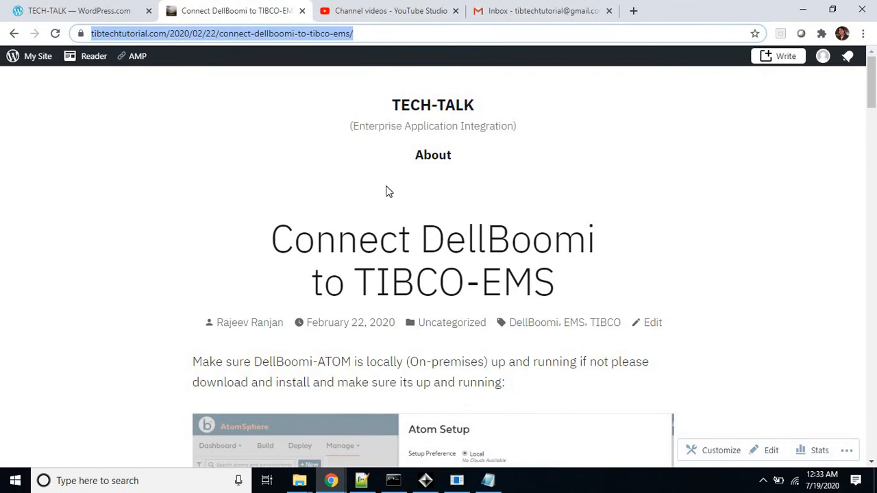
scroll(386, 191, down, 2)
scroll(386, 186, down, 1)
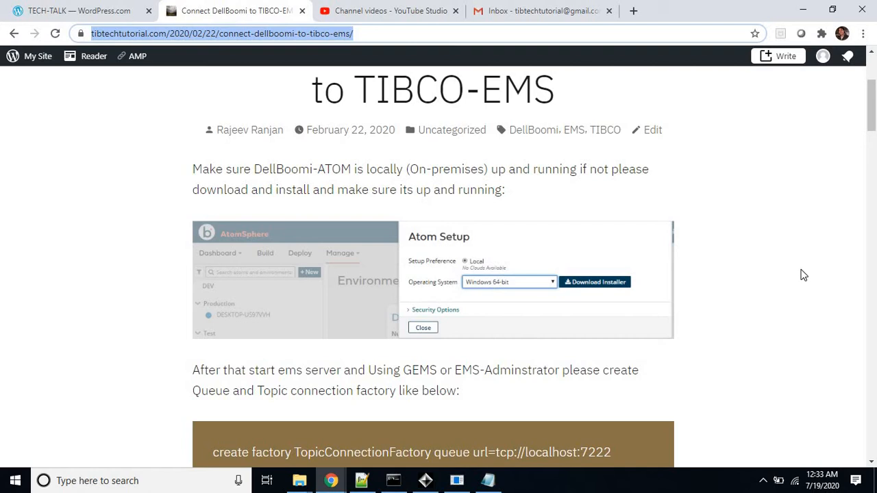
scroll(803, 275, down, 3)
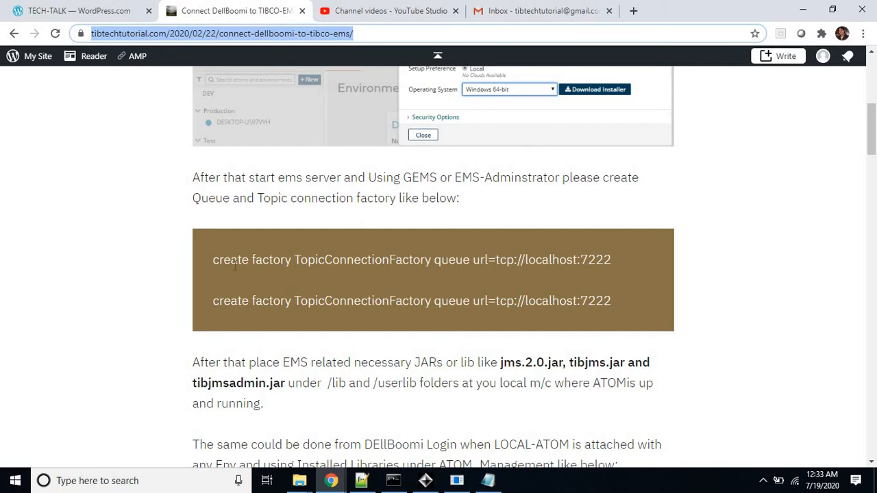
drag(214, 260, 639, 299)
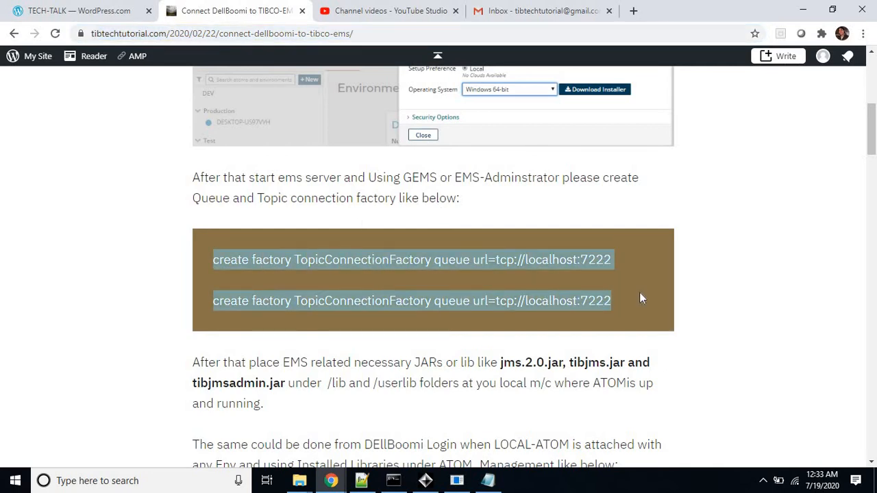
Examine the blog's instructions on placing the EMS JARs in /lib and /userlib, checking Installed Libraries and restarting the ATOM service.
scroll(767, 280, down, 1)
scroll(767, 279, down, 1)
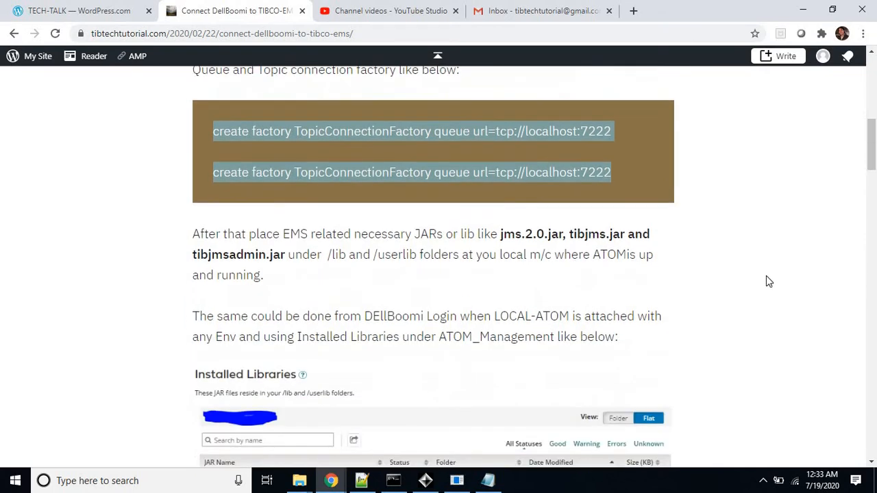
drag(191, 170, 314, 213)
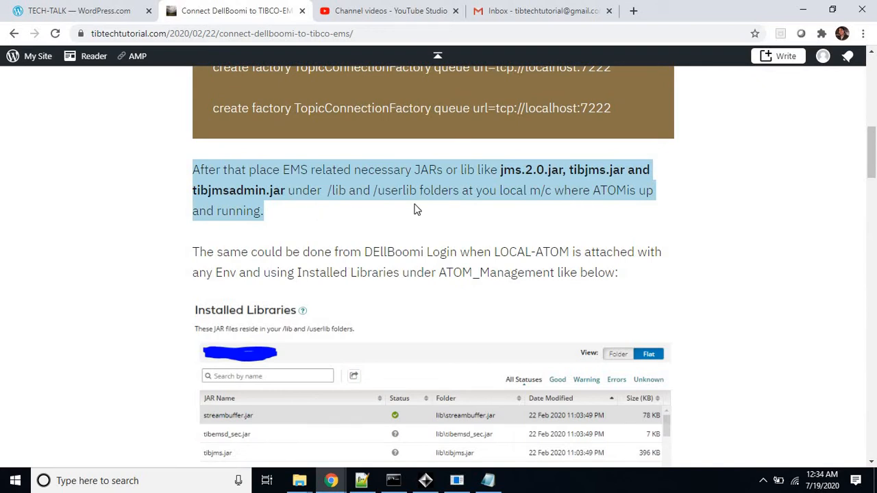
click(339, 189)
drag(328, 190, 413, 197)
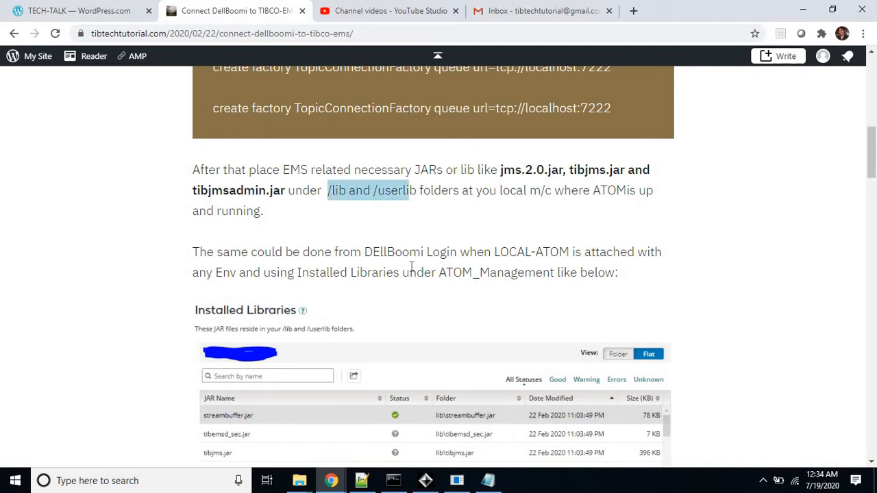
scroll(411, 267, down, 1)
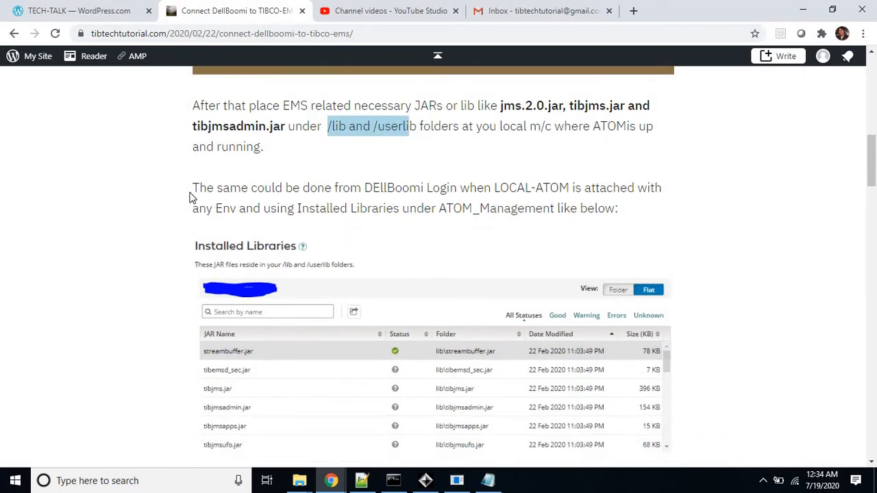
drag(192, 190, 570, 194)
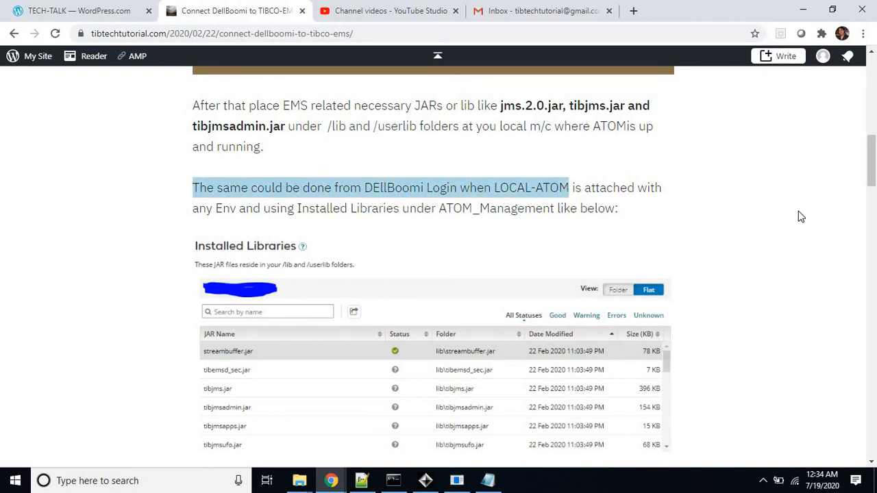
scroll(394, 232, down, 1)
scroll(394, 232, down, 2)
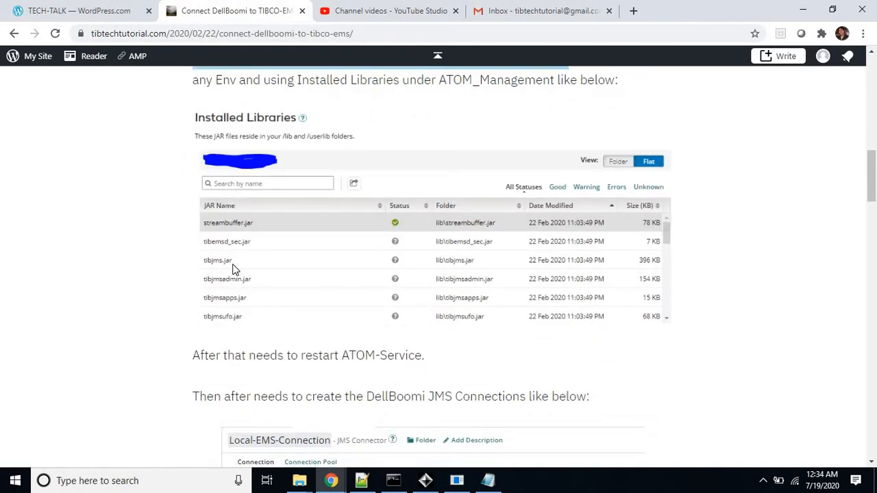
scroll(207, 237, down, 2)
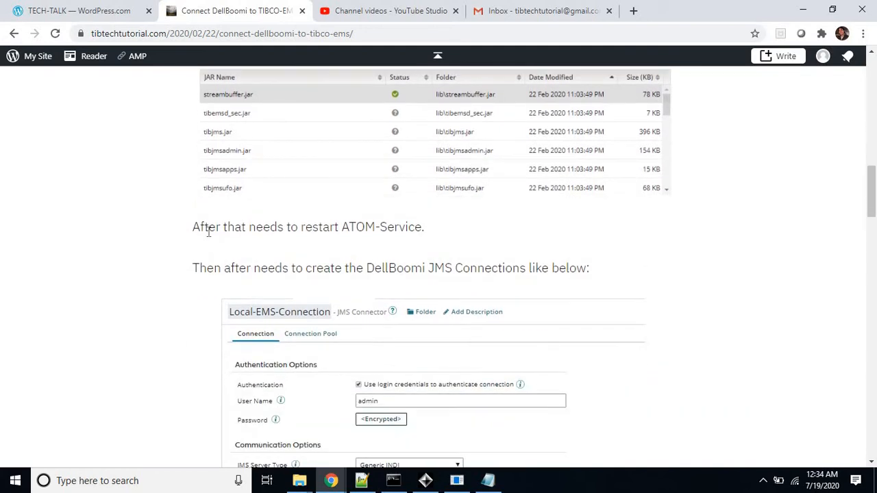
drag(209, 228, 424, 236)
Examine the blog's Local-EMS-Connection settings and the Receive From EMS-Q and Send To EMS-Q operation settings.
scroll(424, 241, down, 2)
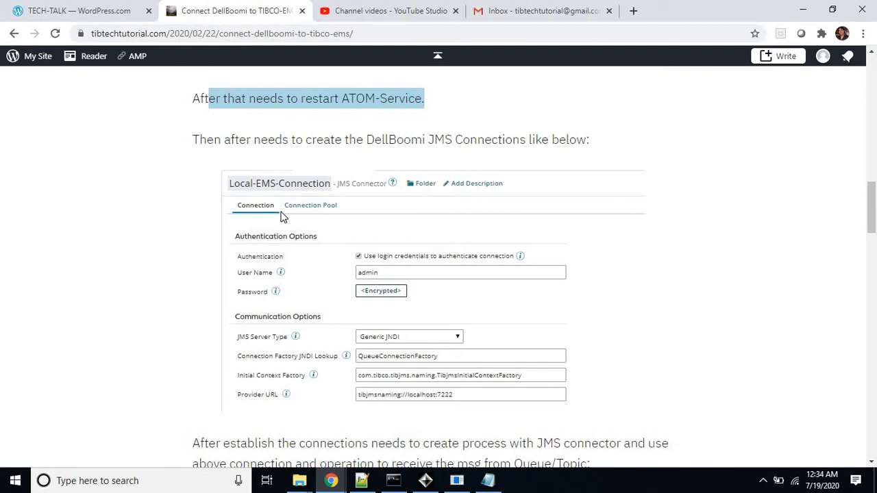
scroll(283, 217, down, 1)
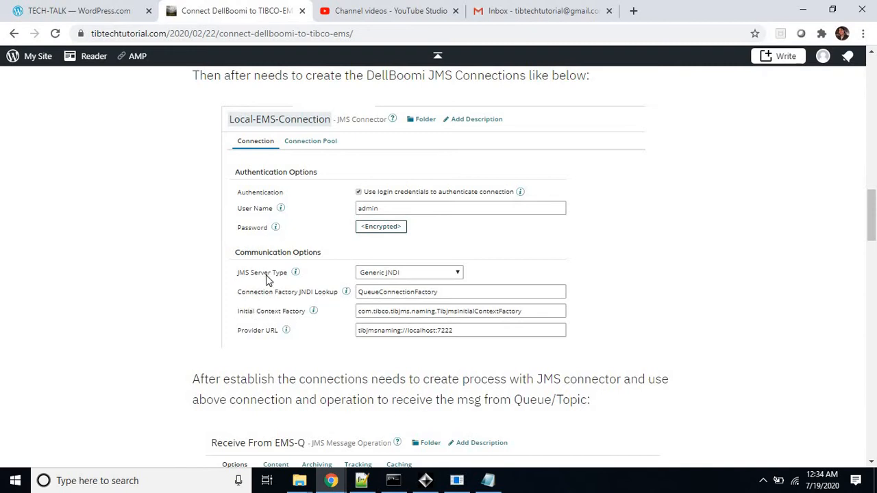
scroll(284, 233, down, 2)
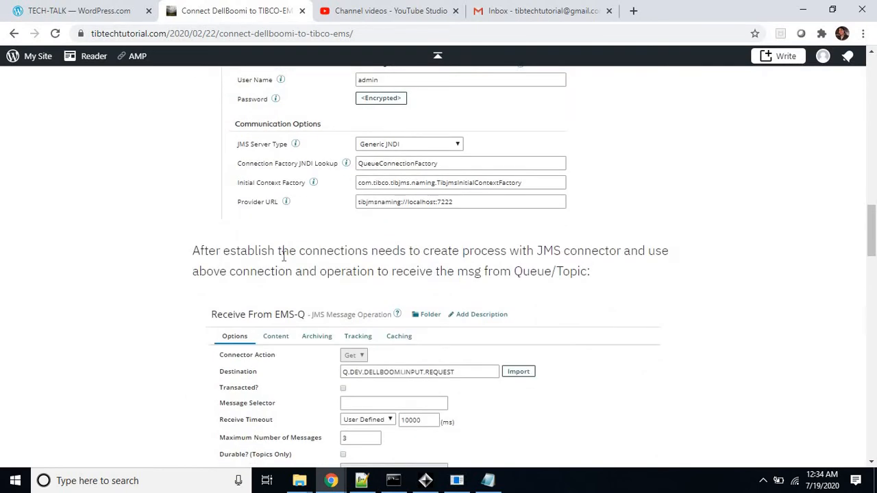
scroll(283, 256, down, 1)
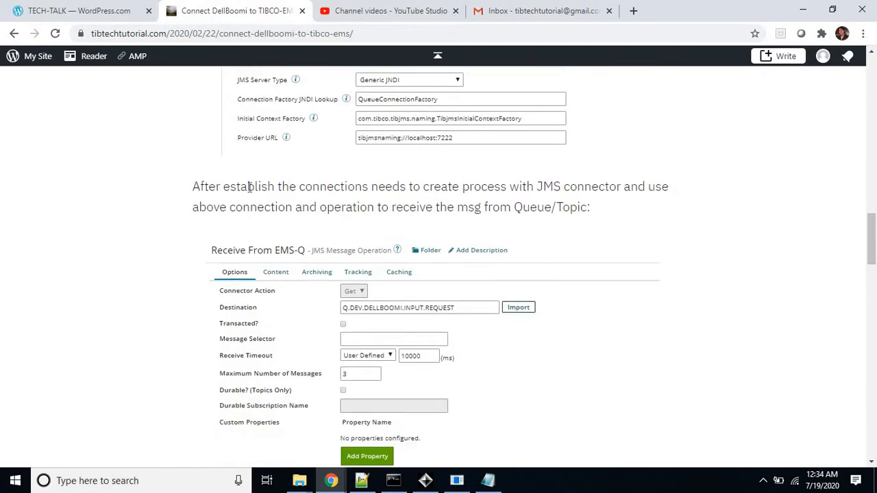
scroll(238, 217, down, 1)
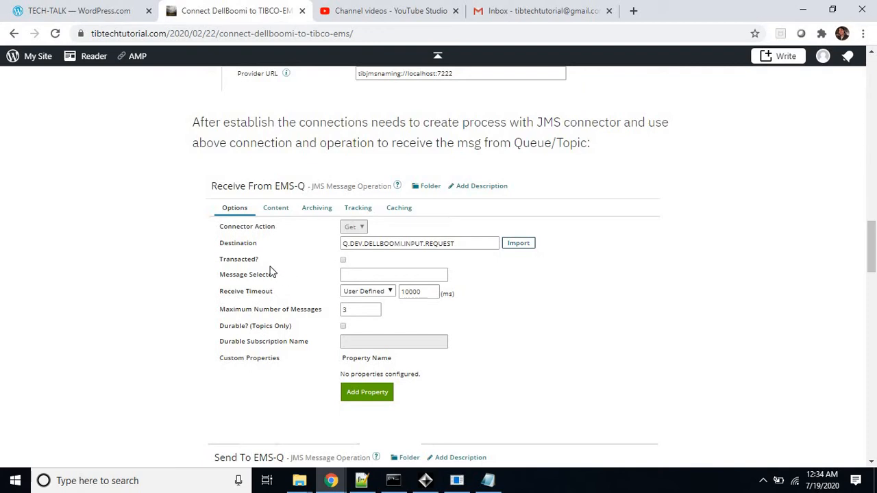
scroll(269, 271, down, 4)
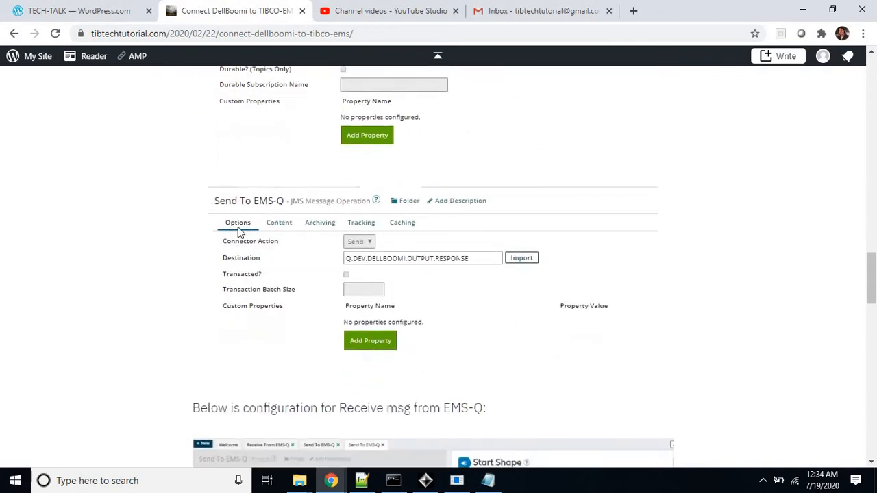
scroll(239, 236, up, 3)
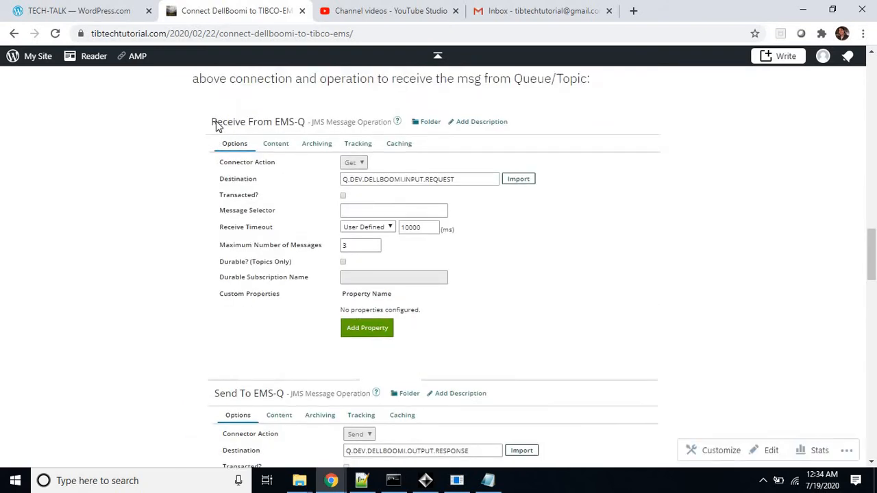
scroll(302, 195, down, 2)
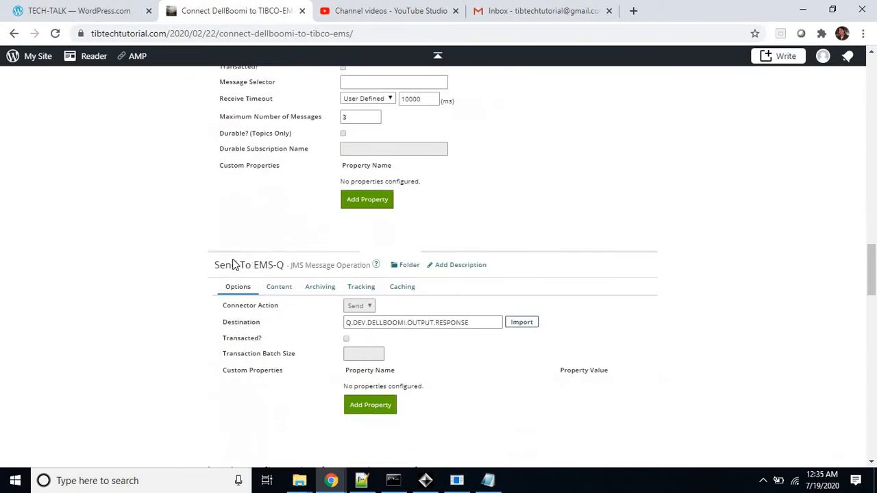
Examine the blog's shape configurations for receiving from and sending to EMS-Q, and return to the start of the post.
scroll(361, 307, down, 5)
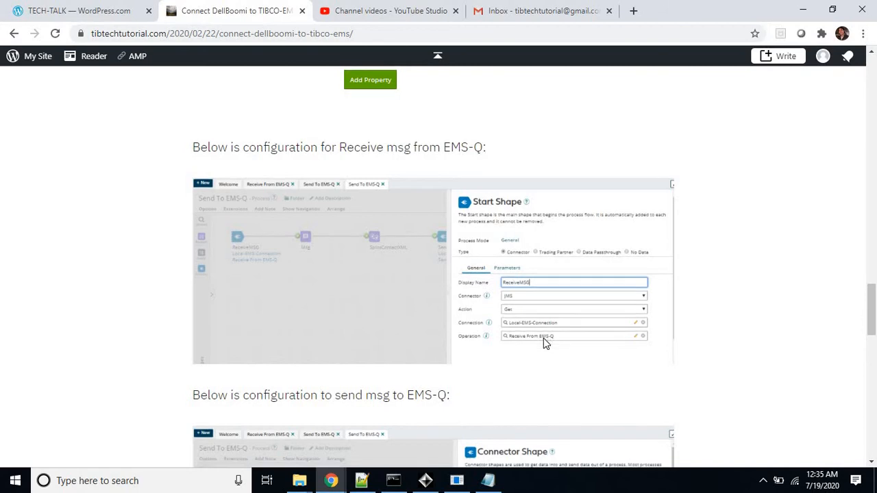
scroll(543, 339, down, 3)
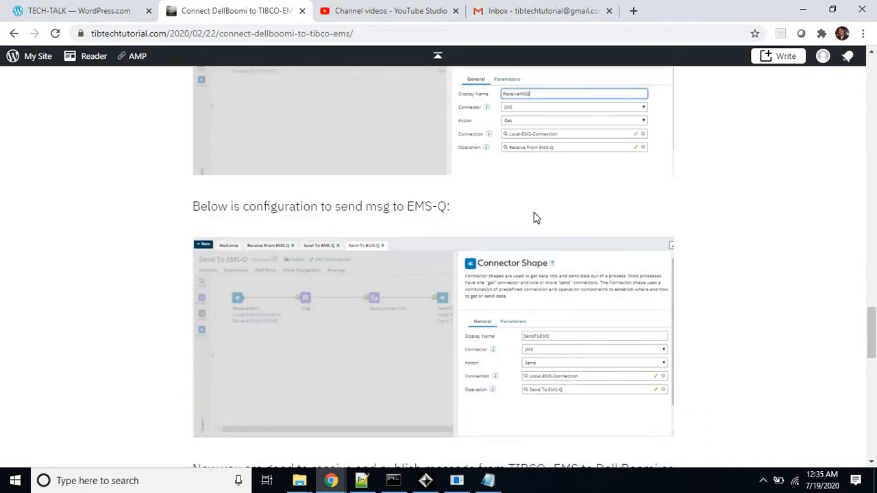
scroll(536, 227, down, 2)
scroll(536, 227, down, 3)
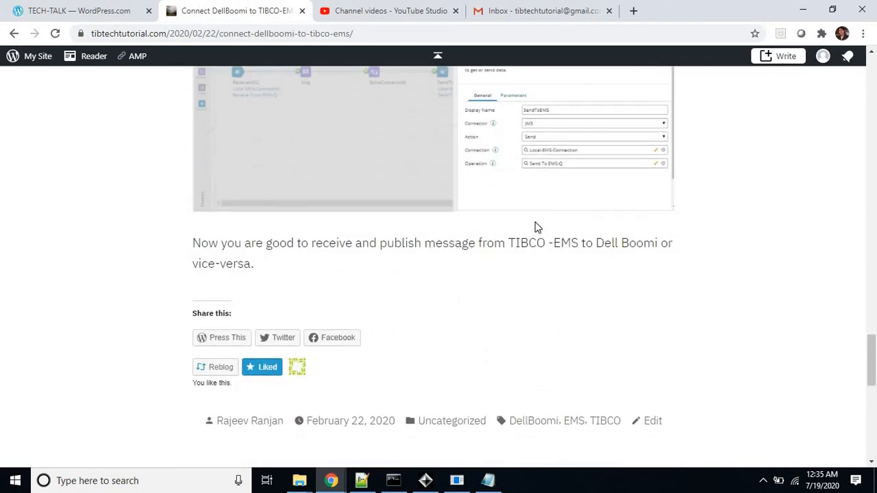
scroll(537, 228, up, 20)
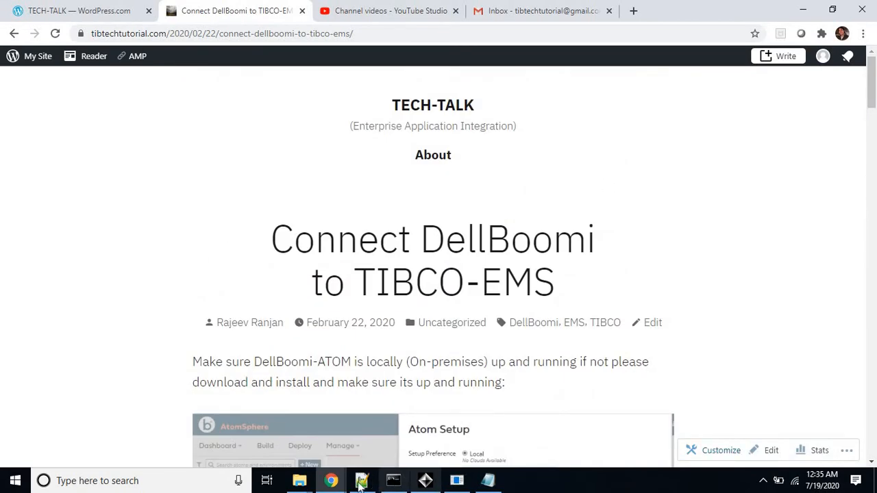
mouse_move(333, 484)
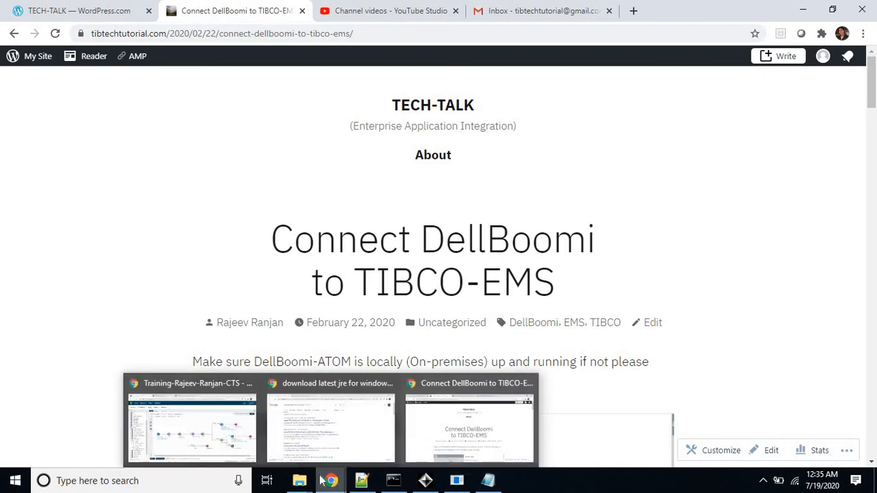
Switch to Boomi AtomSphere and search the Installed Libraries of the DESKTOP-US97VVH atom in Atom Management for "jms".
click(206, 431)
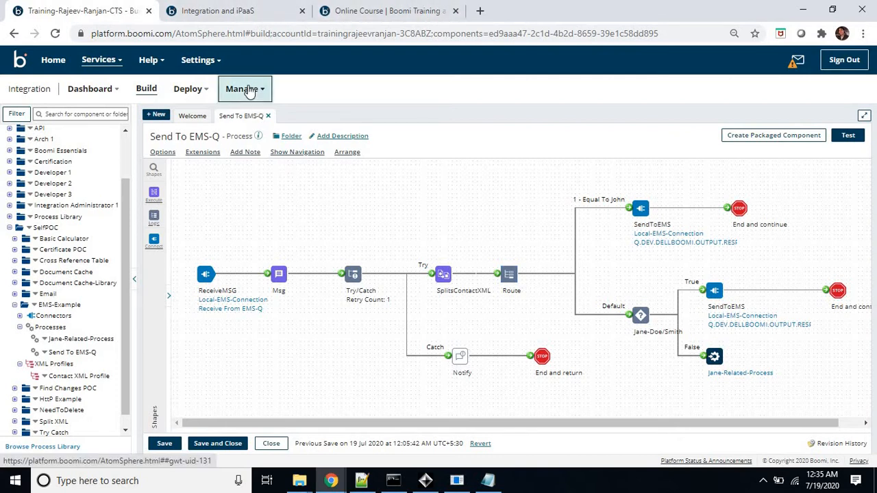
click(248, 92)
click(267, 132)
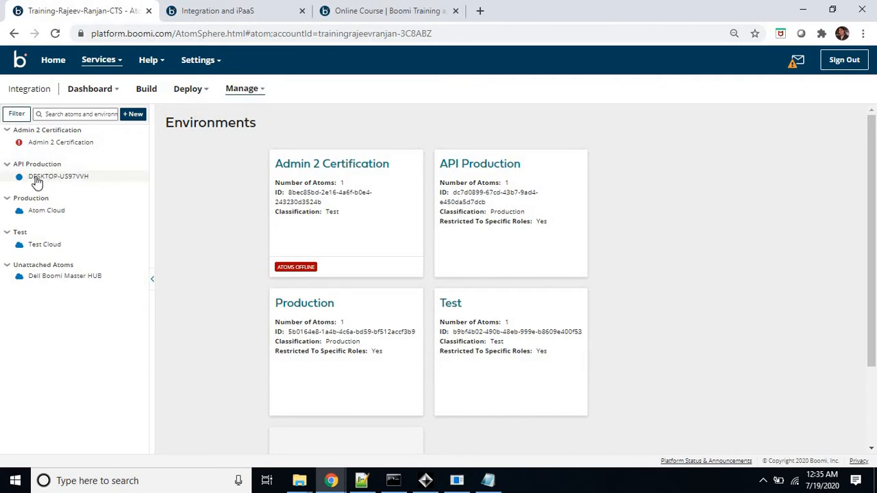
click(76, 178)
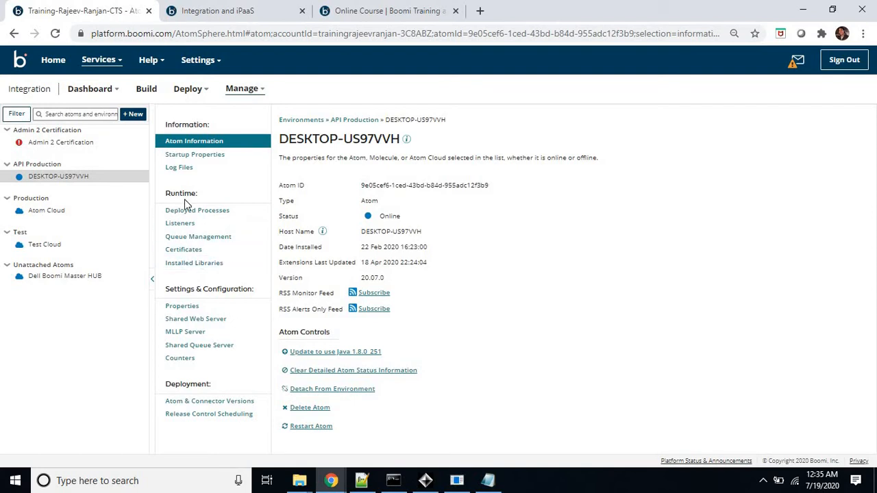
click(192, 267)
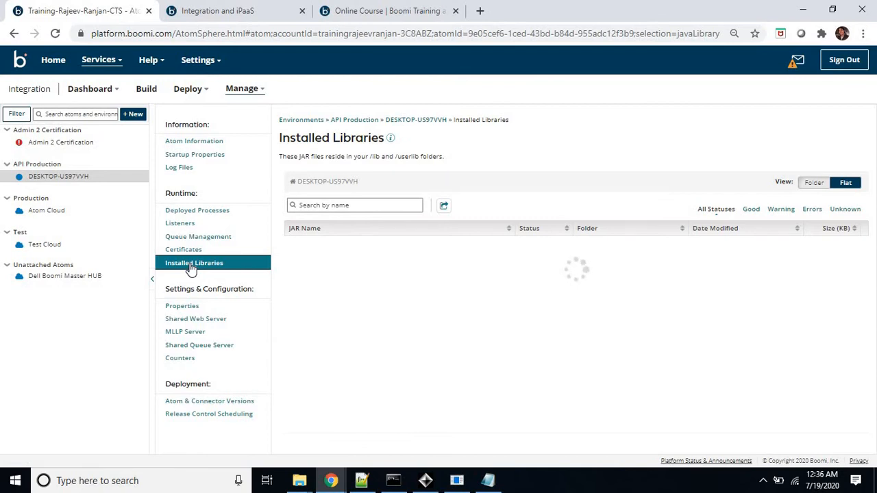
click(347, 204)
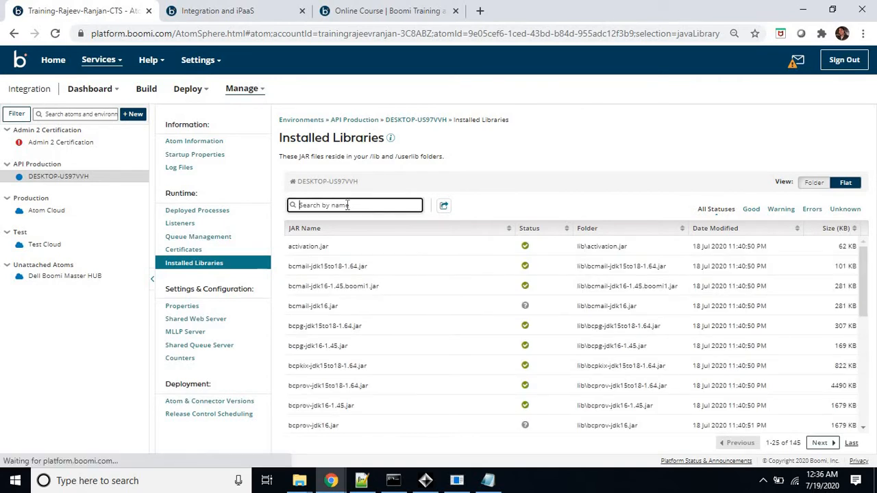
text(jms)
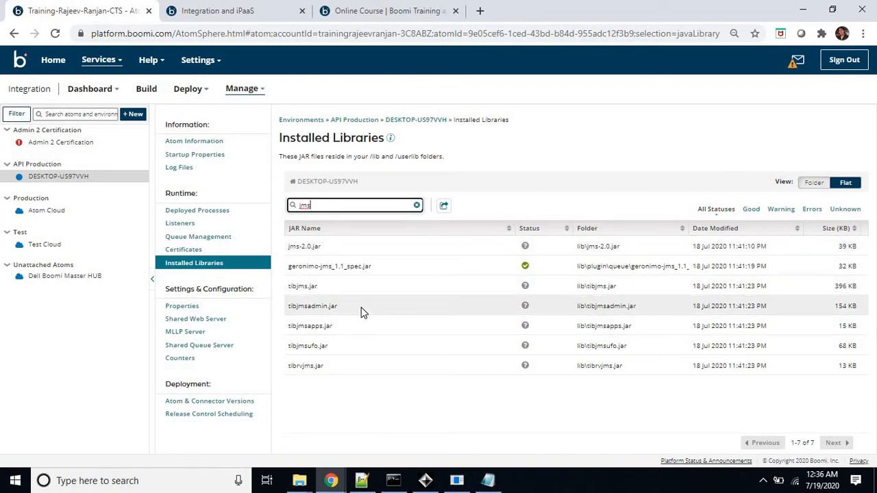
Switch to File Explorer and open the lib folder of Atom - DESKTOP-US97VVH in C:\Boomi AtomSphere.
click(300, 482)
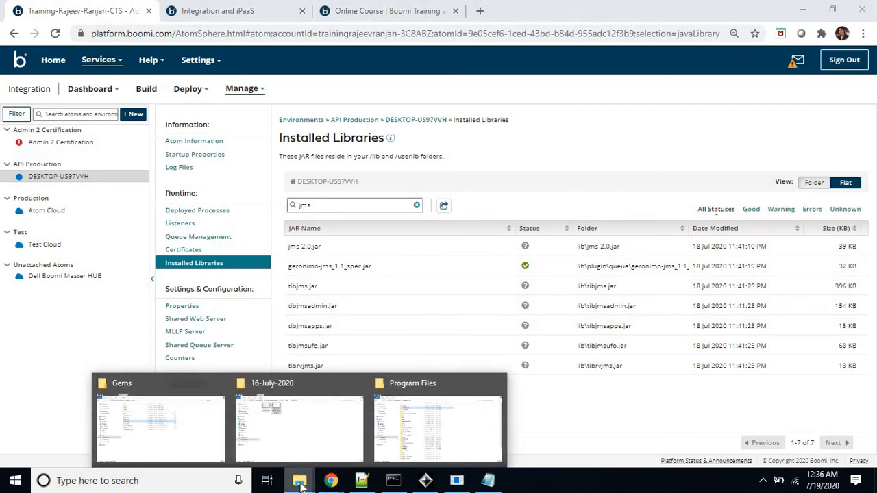
click(410, 442)
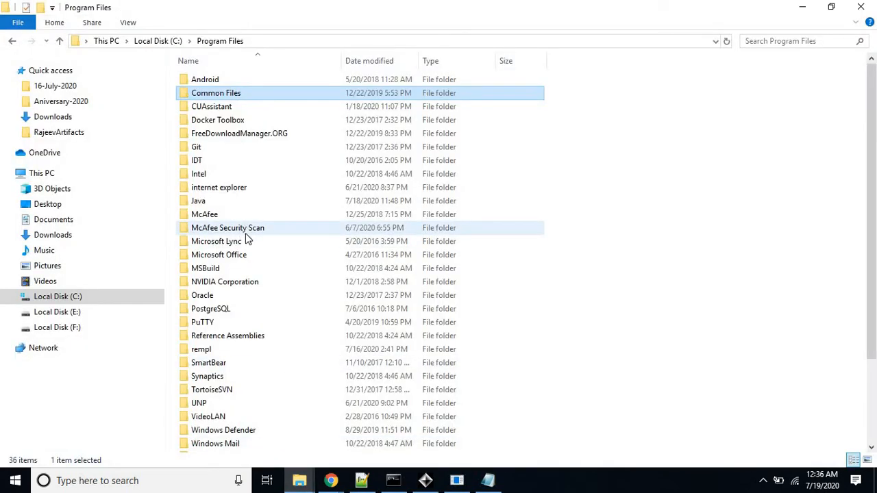
click(214, 132)
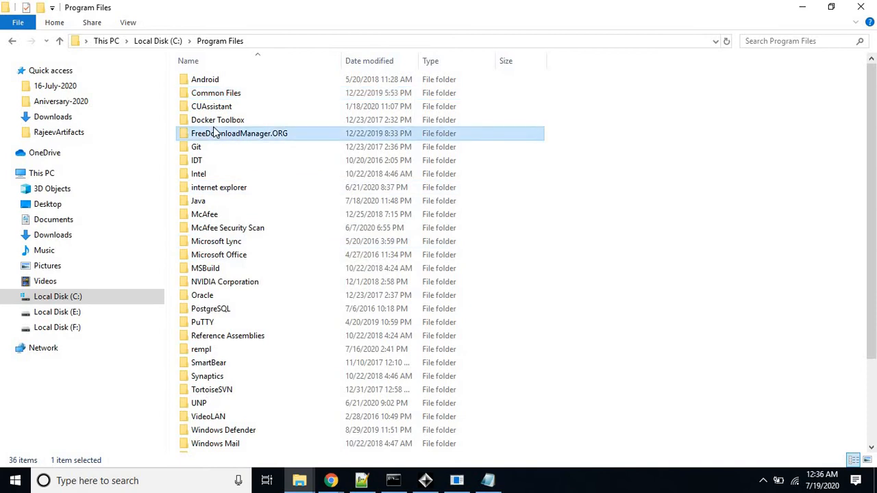
click(161, 41)
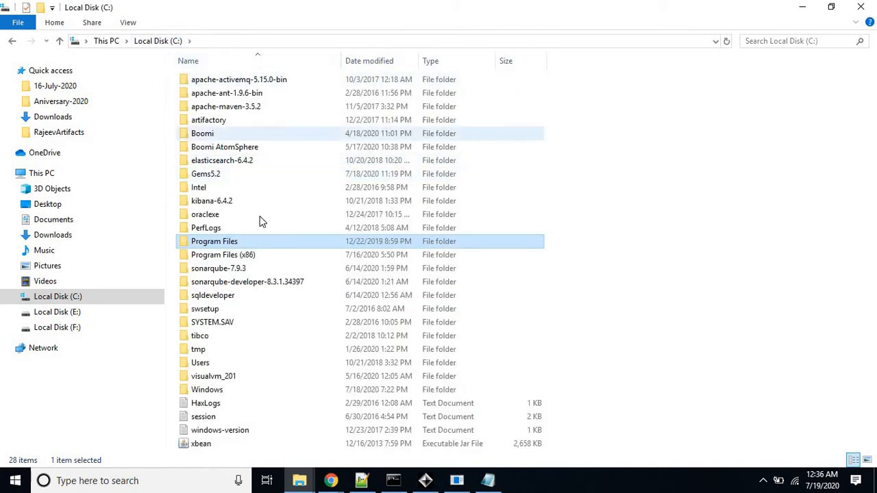
click(199, 137)
double_click(199, 137)
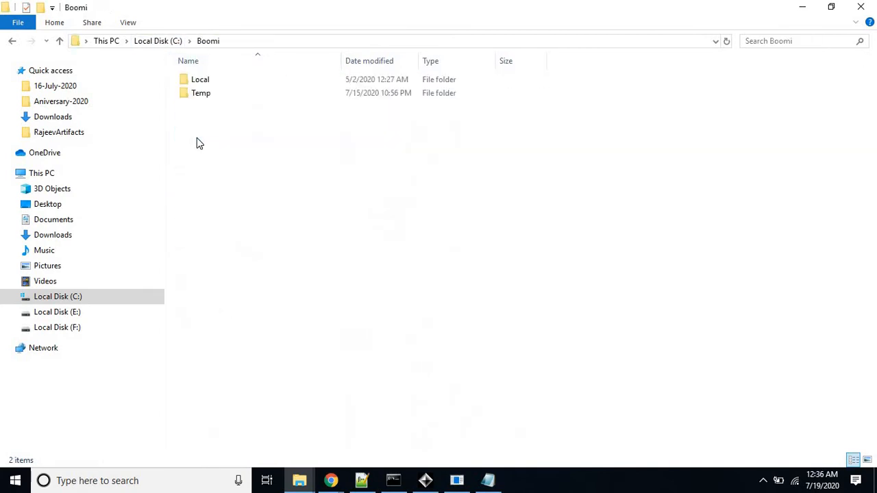
click(170, 42)
double_click(226, 149)
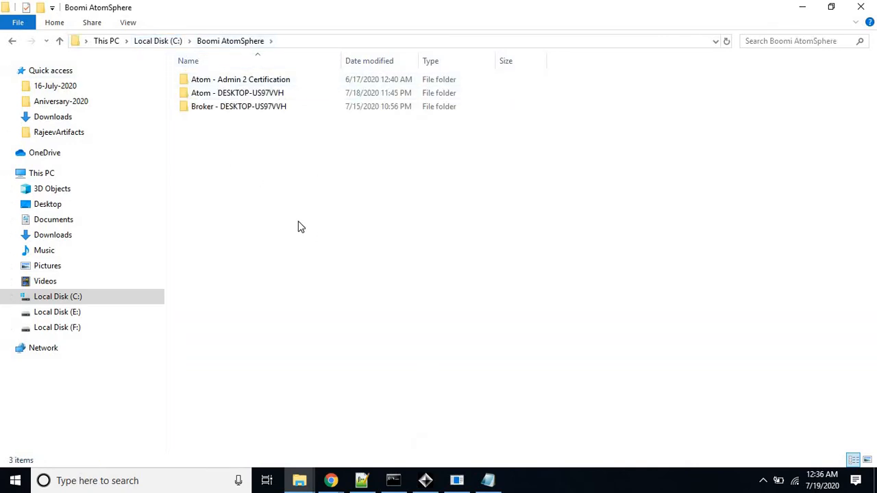
double_click(255, 93)
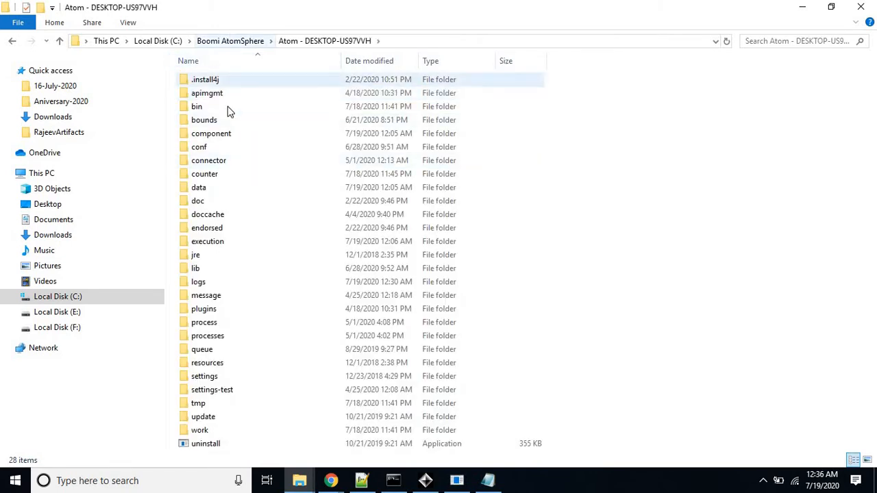
double_click(199, 269)
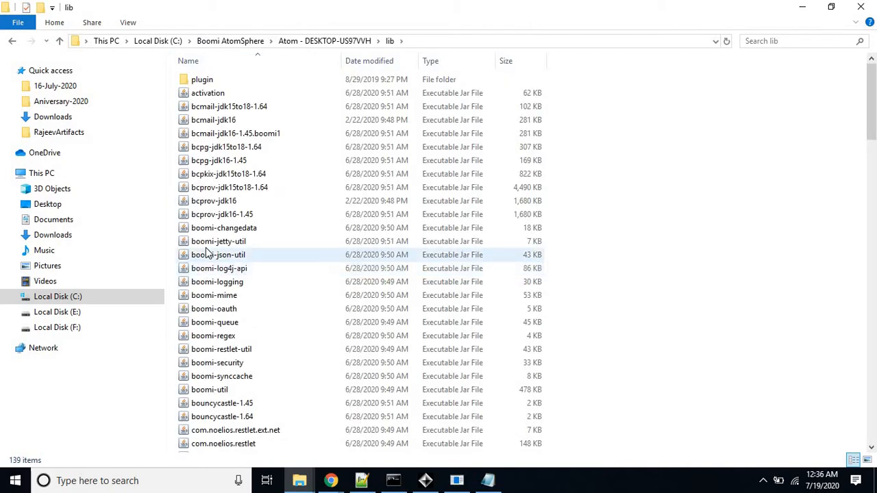
Locate the jms-2.0 and tibjms JARs in the lib folder, and return to Boomi's Installed Libraries to compare them.
click(206, 246)
text(jm)
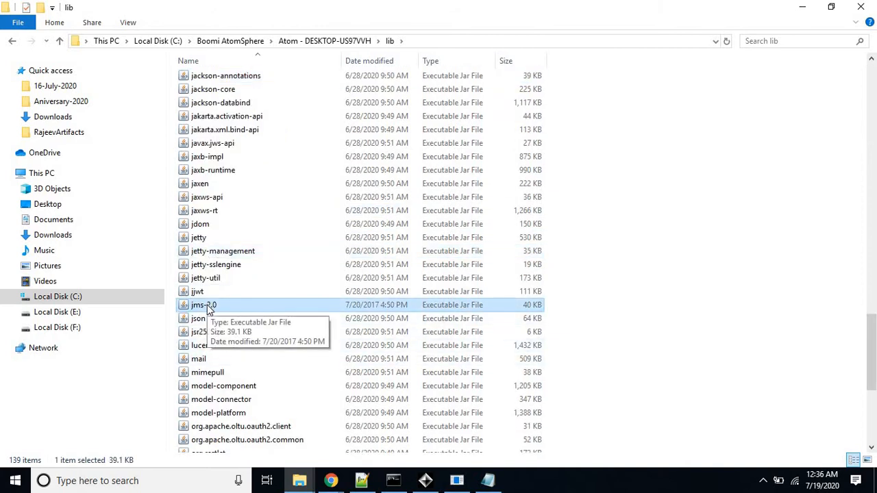
text(t)
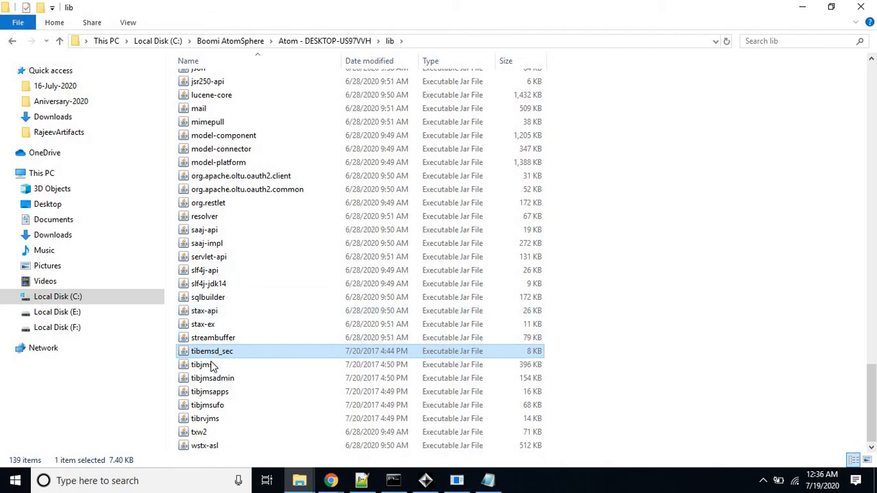
click(205, 364)
click(215, 381)
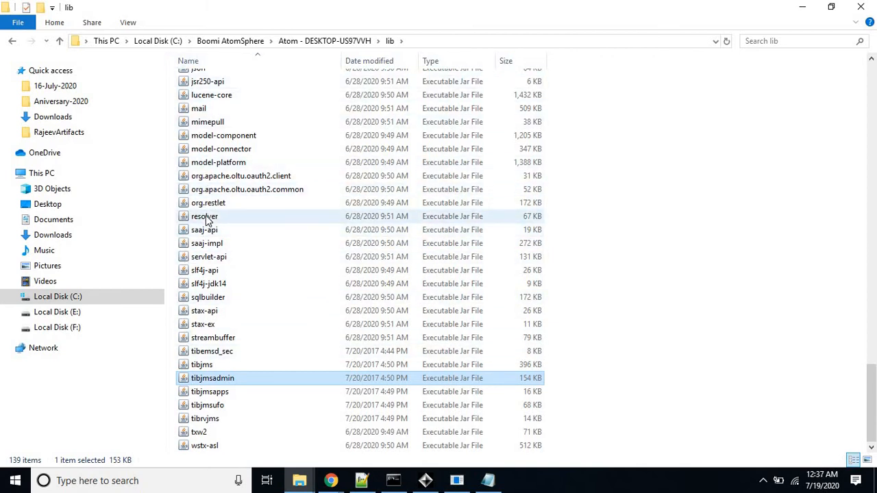
click(341, 483)
click(224, 443)
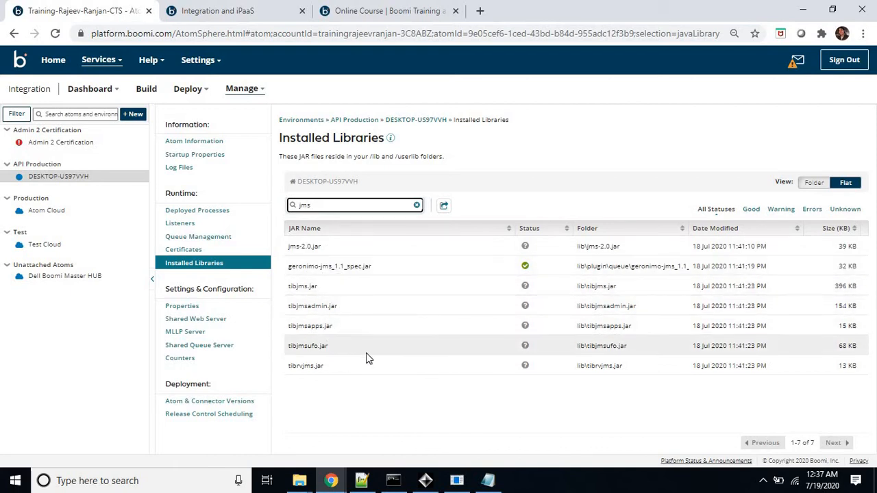
Open the Contact XML Profile from SelfPOC's EMS-Example folder in Build and expand its Contact element.
click(151, 92)
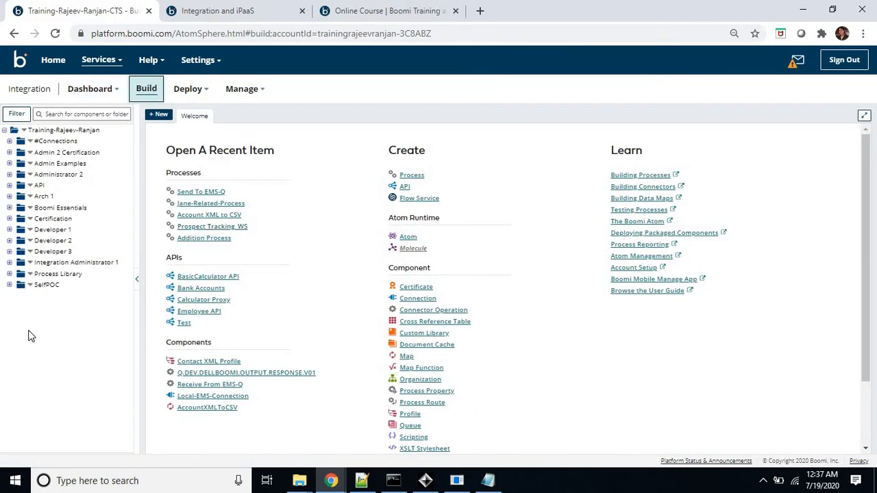
click(10, 285)
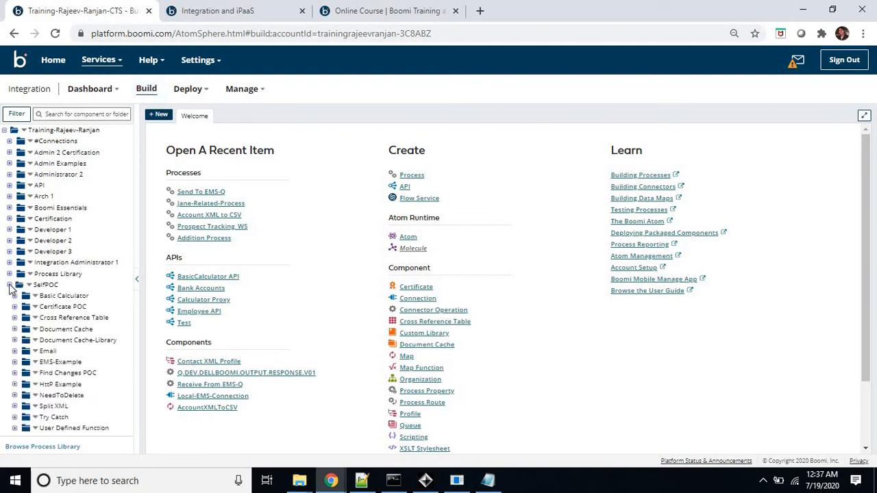
click(14, 361)
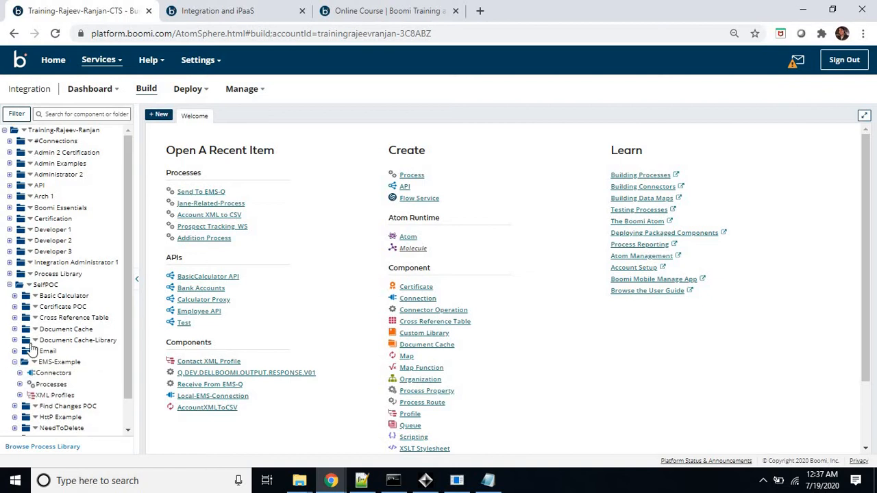
scroll(27, 363, down, 1)
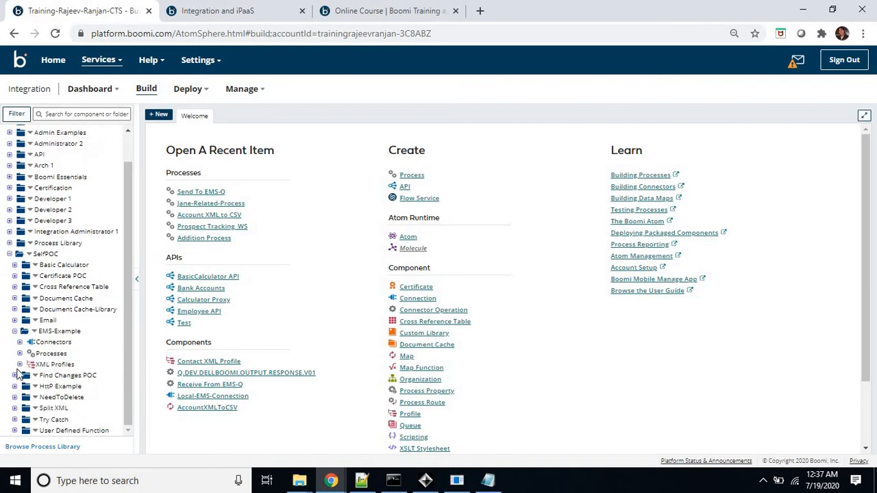
click(20, 364)
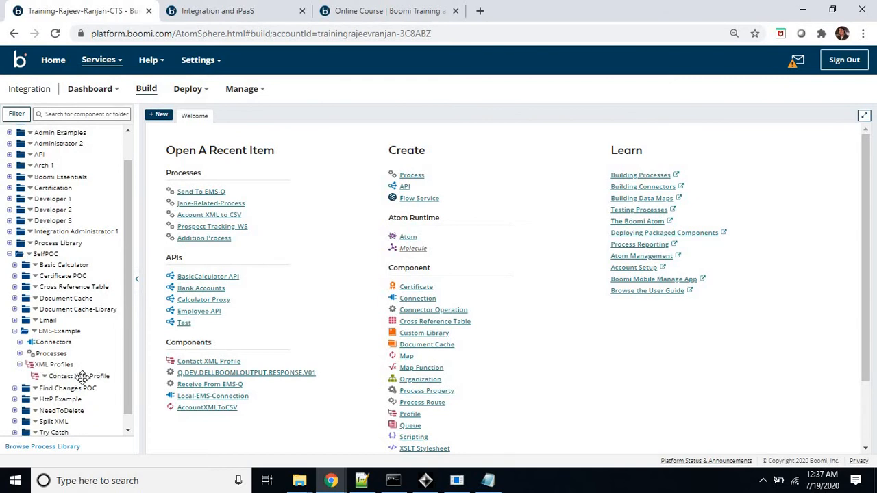
click(82, 376)
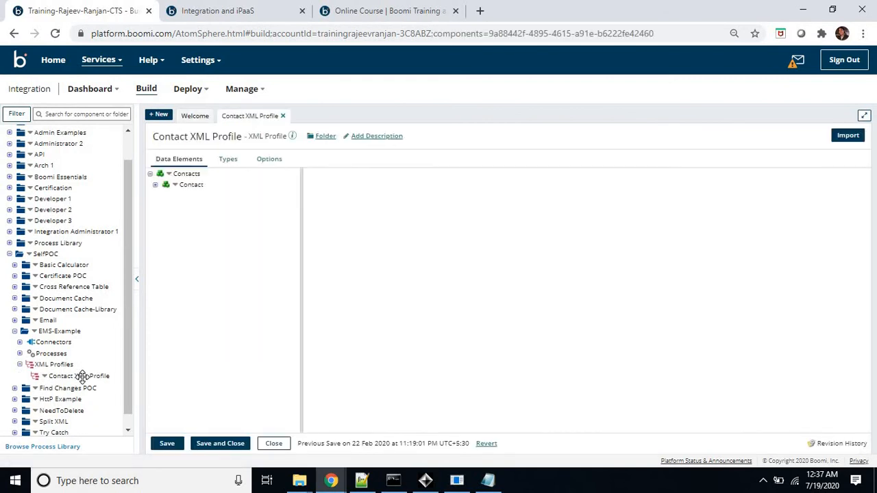
click(156, 185)
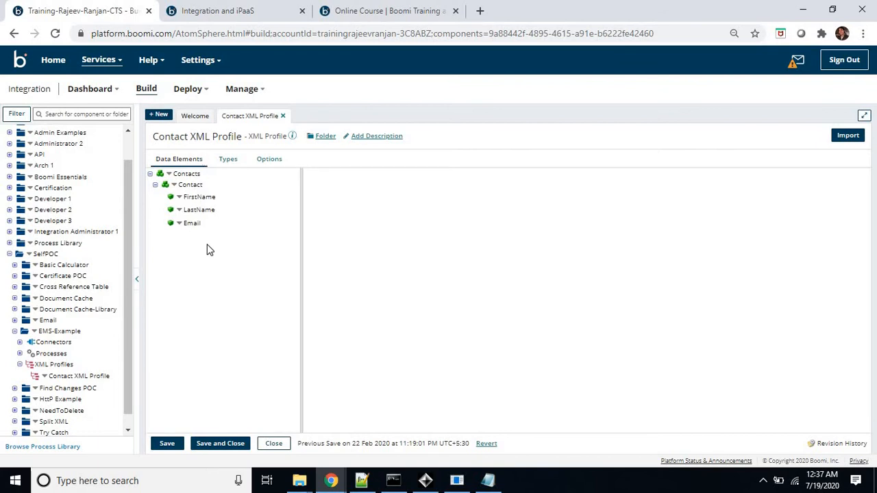
Expand the JMS connector operations in the EMS-Example folder and widen the component tree to read their names.
click(20, 342)
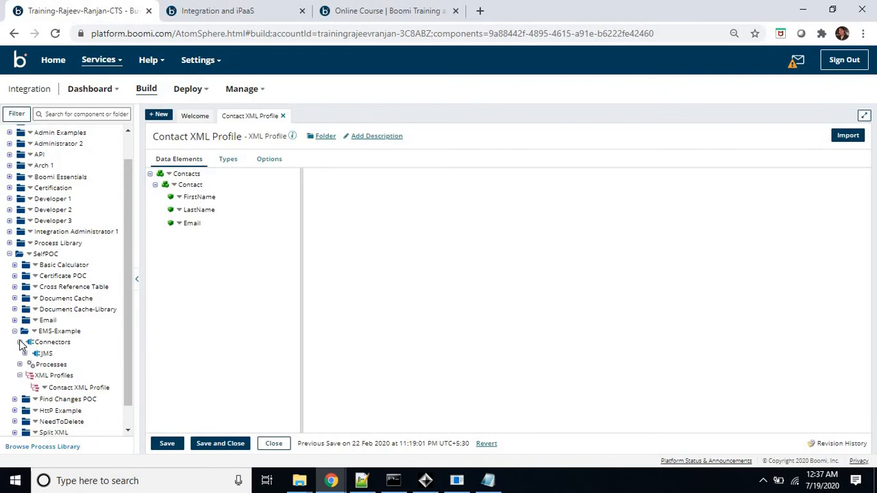
click(25, 353)
click(30, 364)
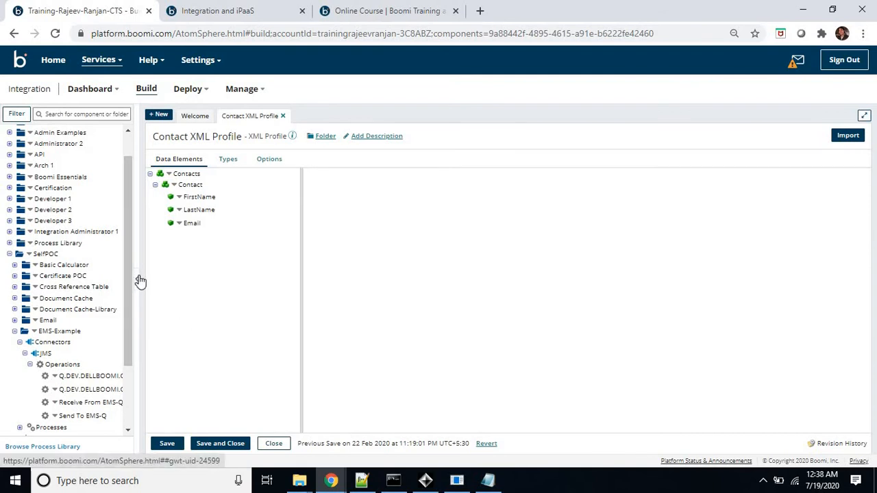
drag(137, 251, 179, 250)
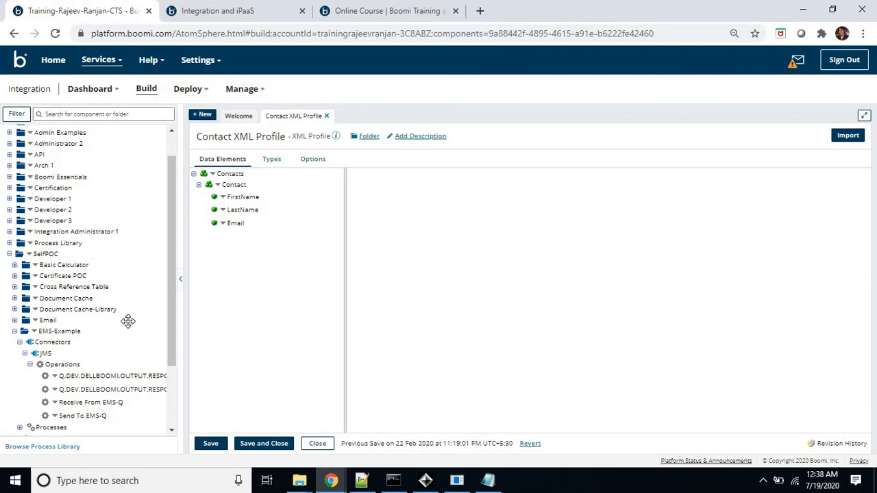
Open Local-EMS-Connection from the JMS connections in the #Connections folder.
scroll(128, 320, up, 2)
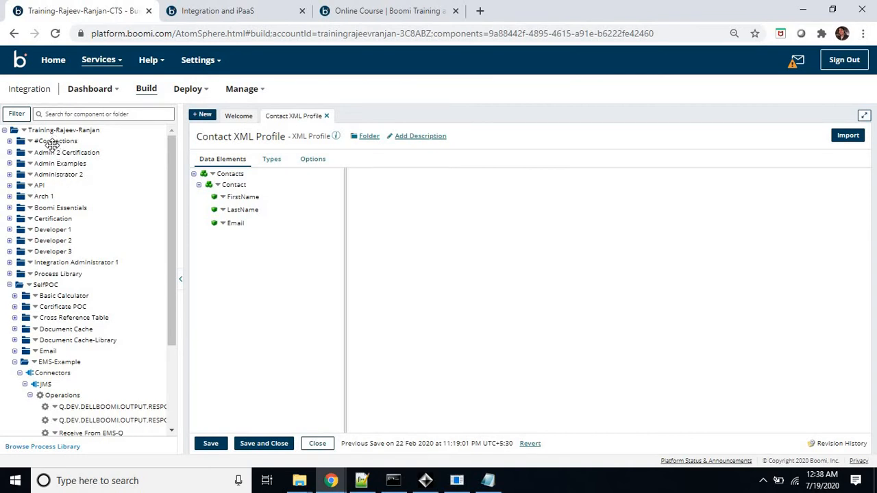
click(9, 141)
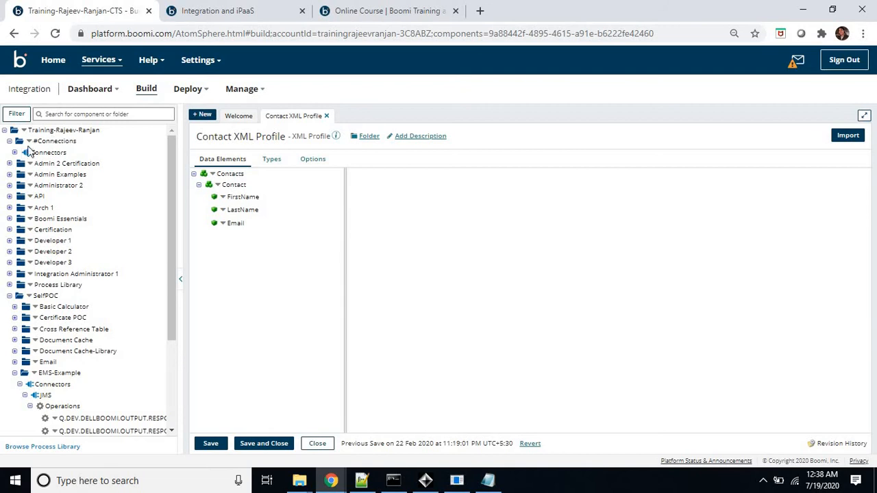
click(14, 152)
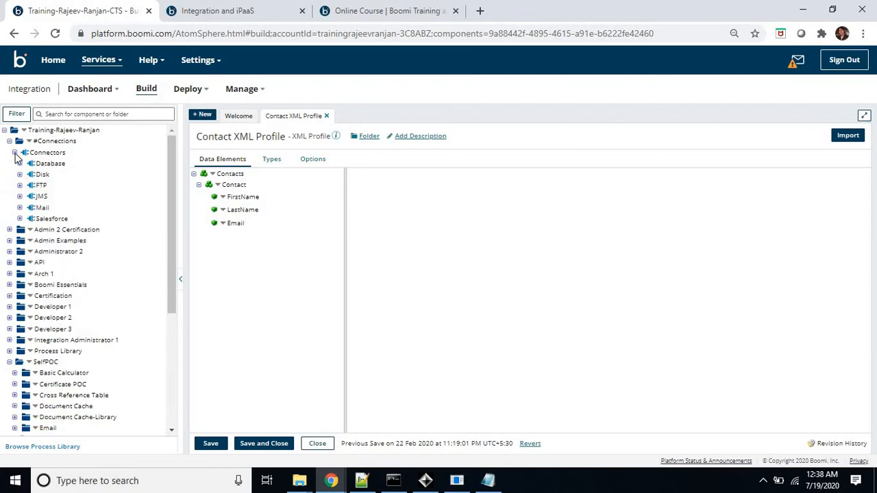
click(20, 196)
click(25, 208)
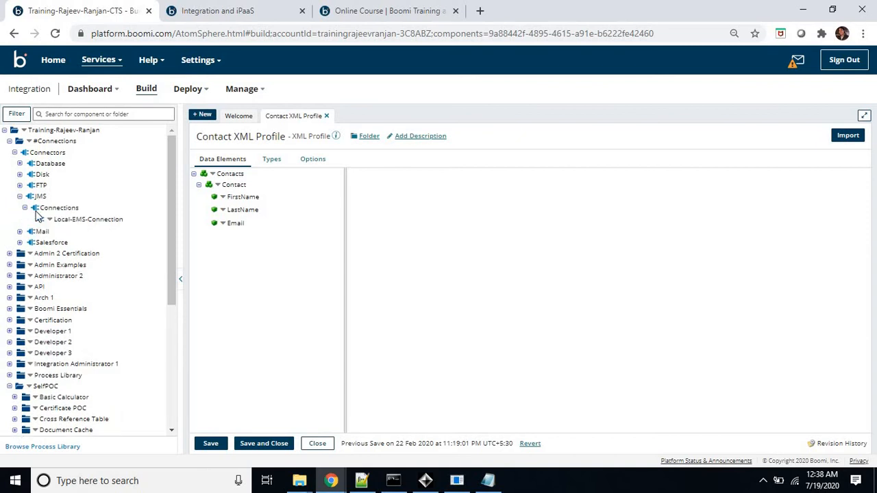
click(78, 220)
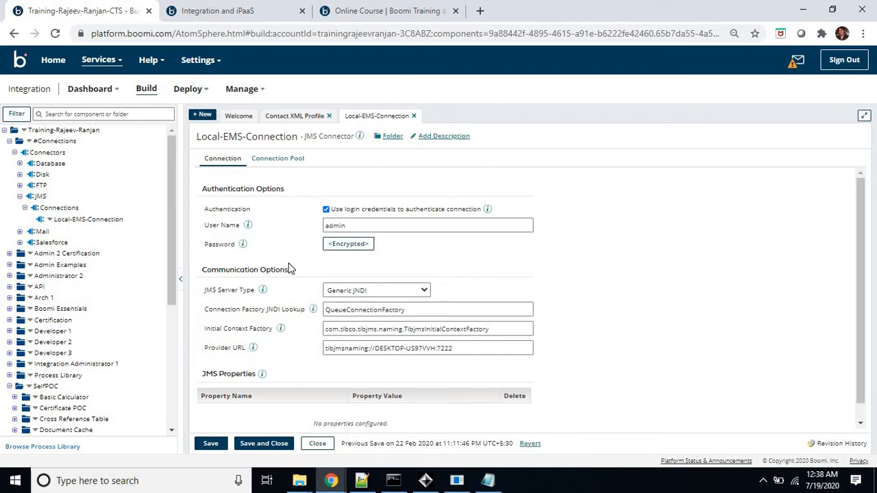
Review Local-EMS-Connection's authentication, communication and JMS property settings, and check for its Connection Pool settings.
scroll(289, 268, down, 1)
scroll(288, 269, up, 1)
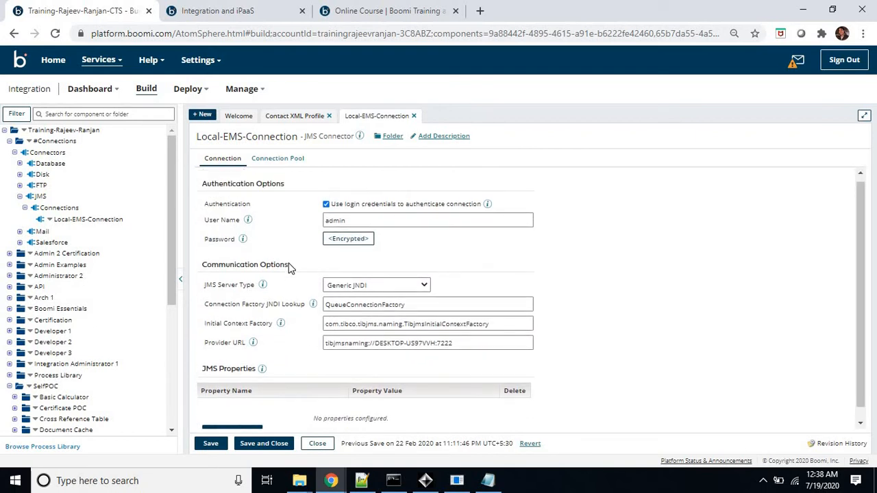
click(284, 172)
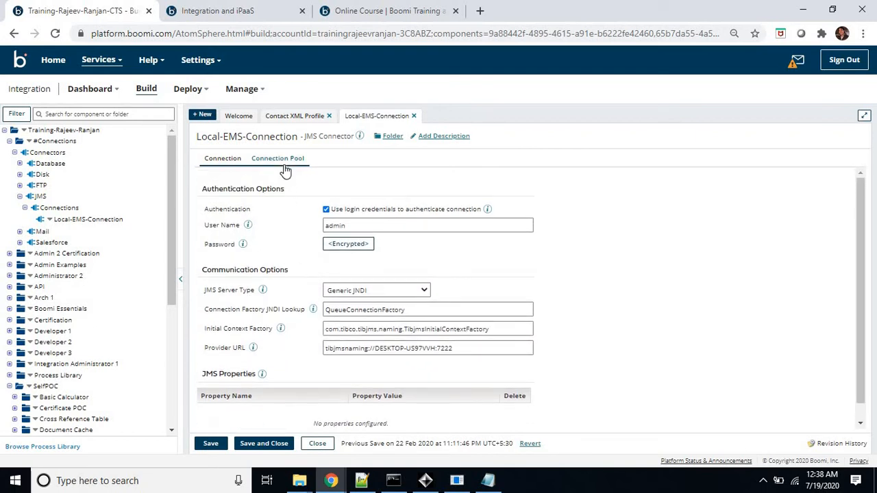
click(223, 162)
scroll(338, 345, down, 1)
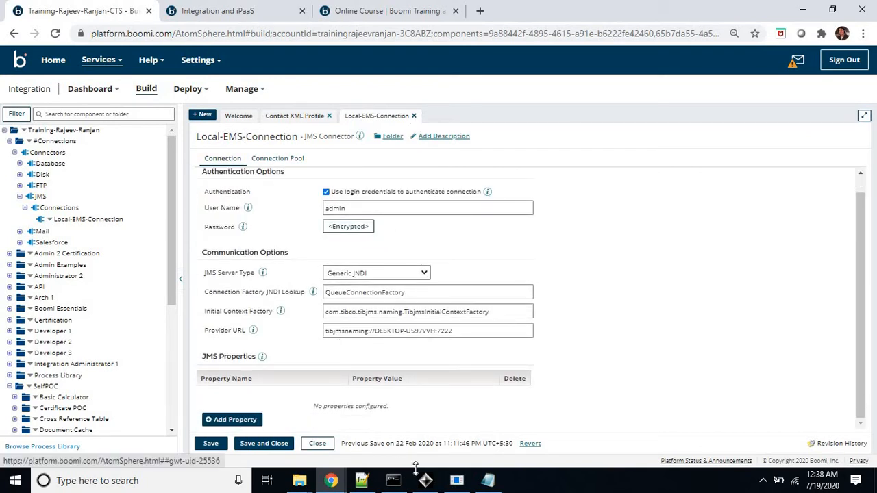
Bring up the Start EMS Server console to read the hostname and listening port, and minimize both console windows.
click(393, 480)
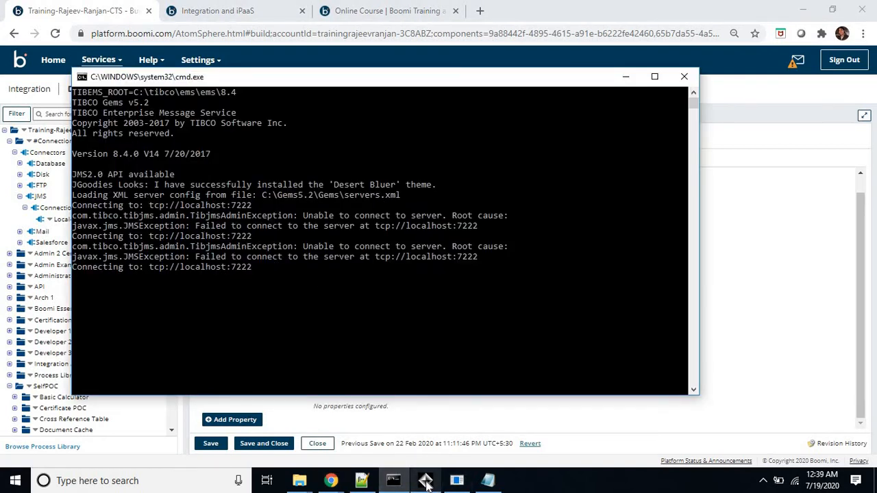
click(457, 480)
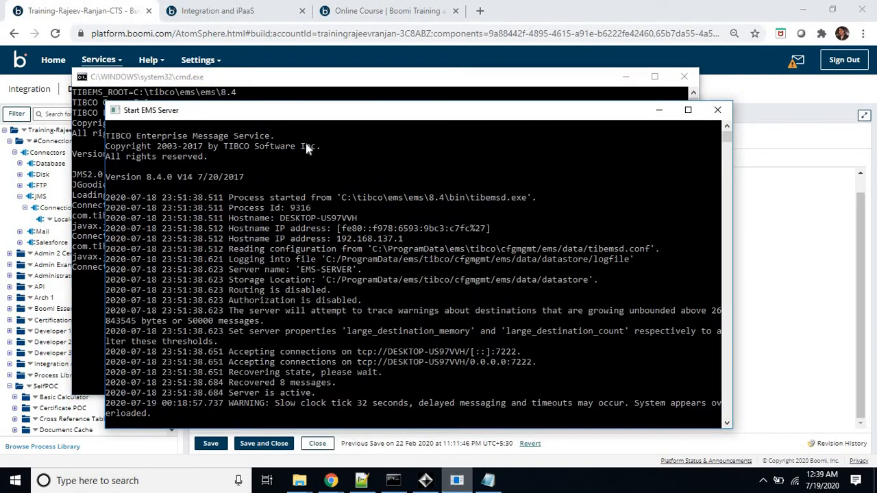
click(624, 77)
drag(531, 111, 512, 72)
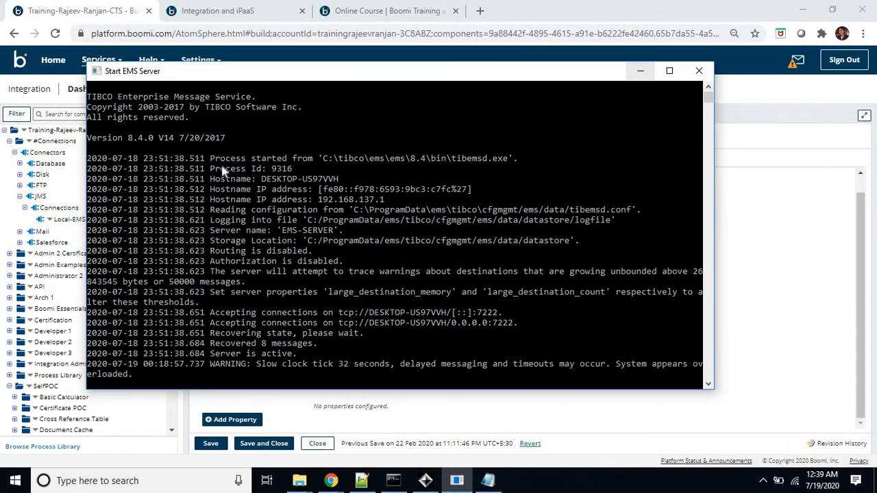
click(640, 74)
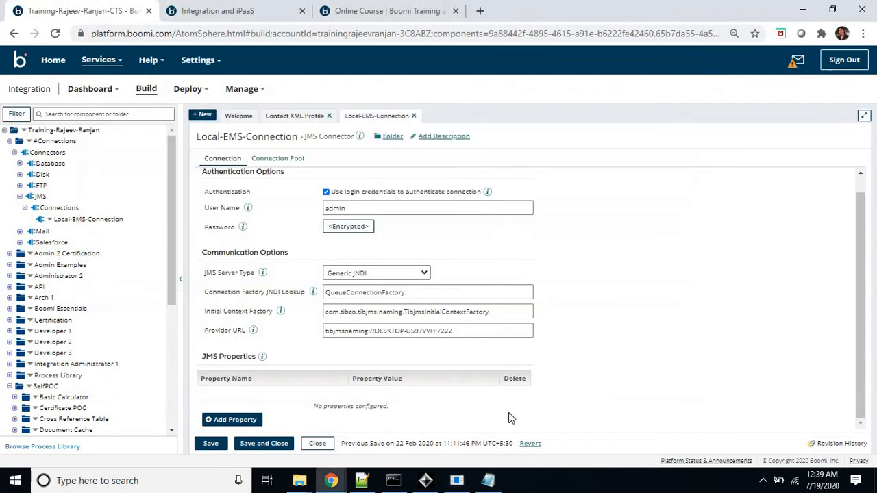
Switch to Gems, dismiss the Send TextMessage To Queue window, and inspect EMS-SERVER1's connection settings and queue list.
click(434, 482)
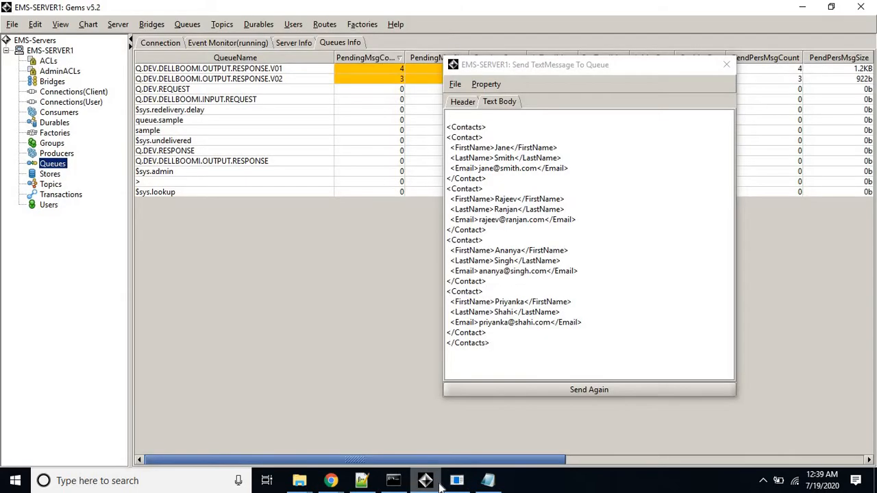
click(725, 64)
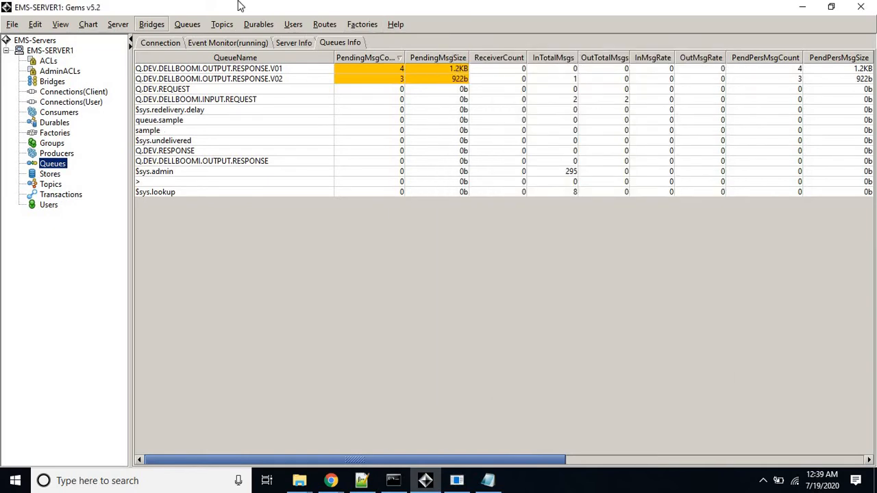
click(48, 51)
click(161, 43)
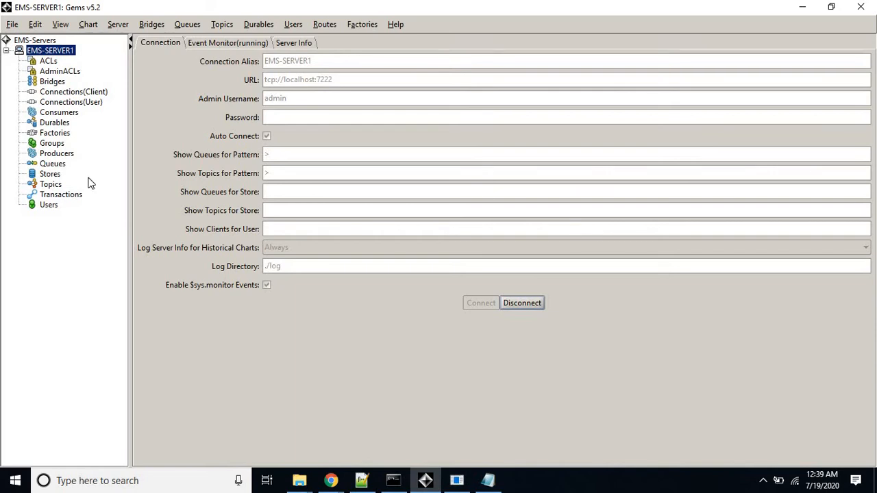
click(55, 166)
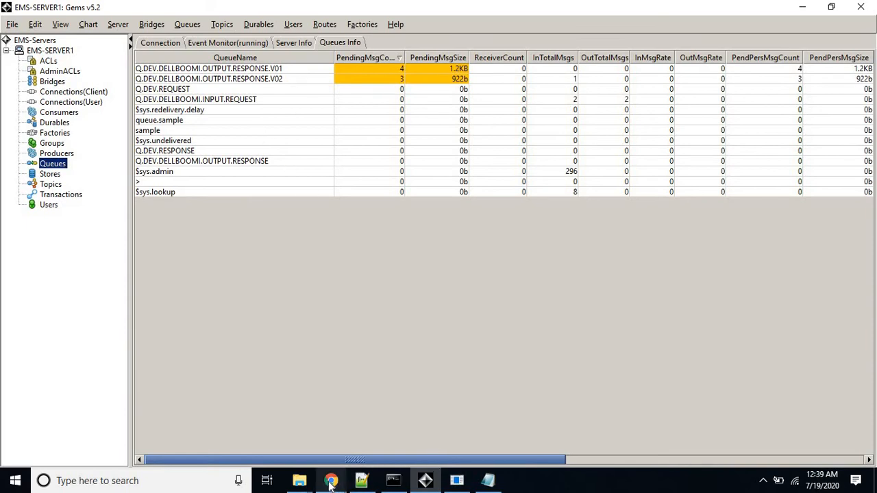
Return to Boomi, close Local-EMS-Connection and Contact XML Profile, and collapse the #Connections folder.
mouse_move(331, 483)
click(192, 425)
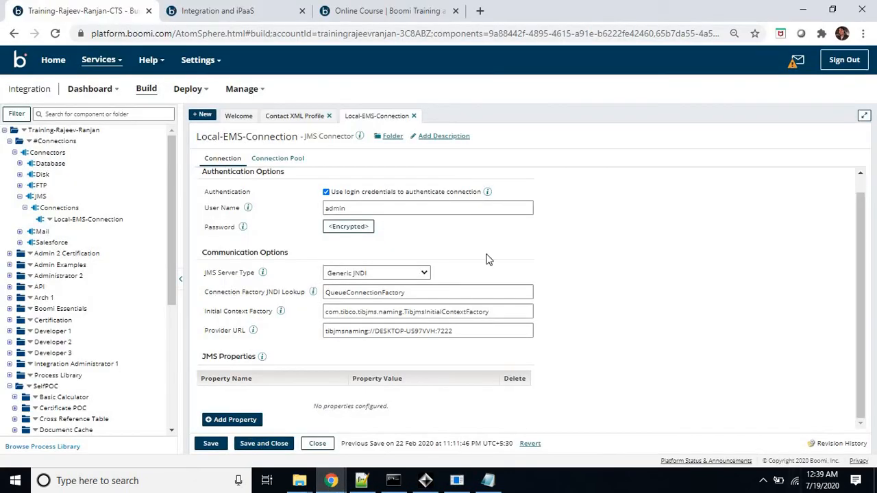
click(414, 116)
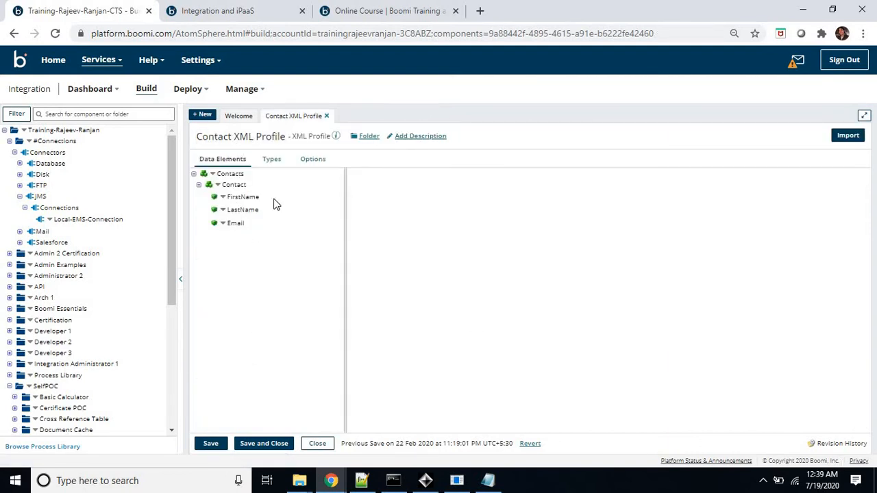
click(327, 116)
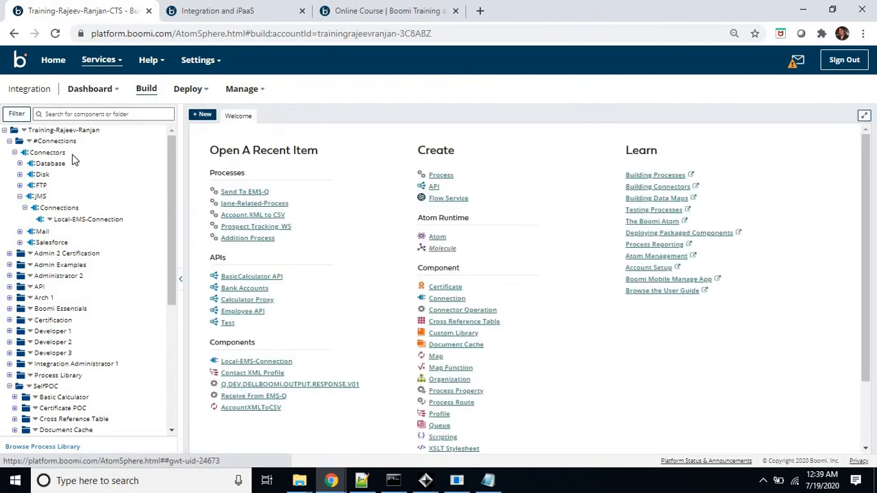
click(9, 141)
scroll(41, 287, down, 3)
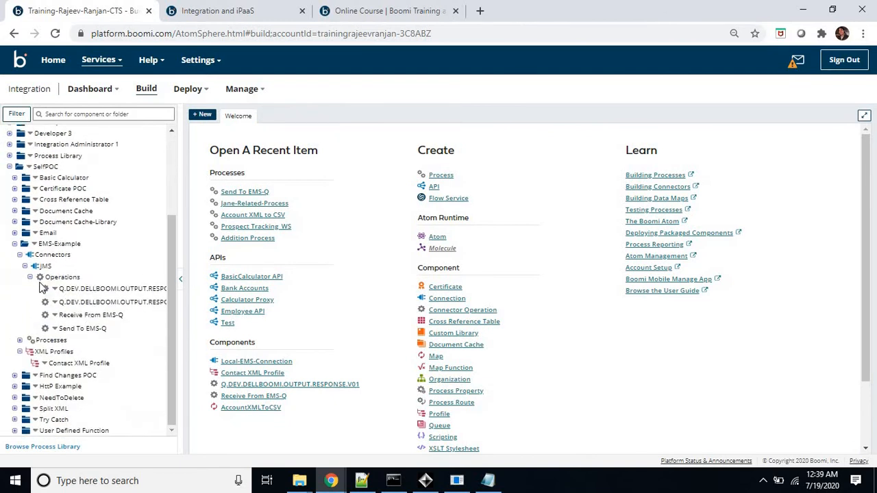
Open the Send To EMS-Q and Receive From EMS-Q JMS operations in EMS-Example and check each one's Destination queue.
click(82, 328)
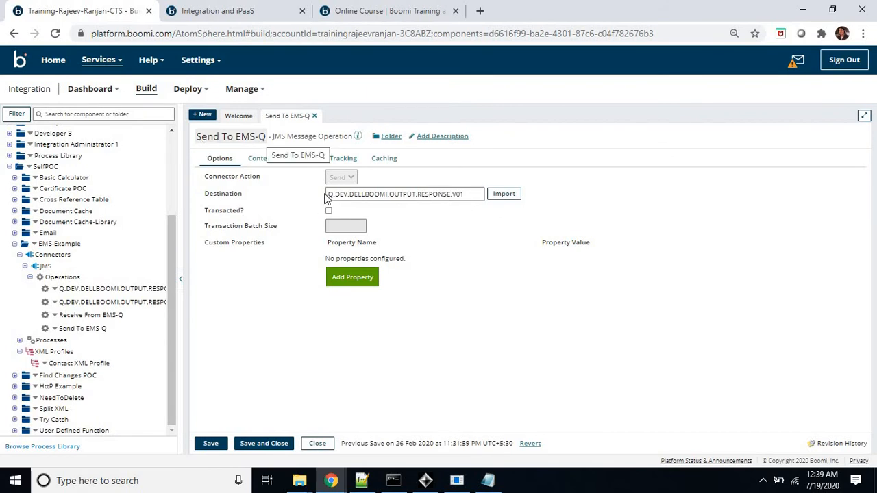
drag(330, 194, 472, 210)
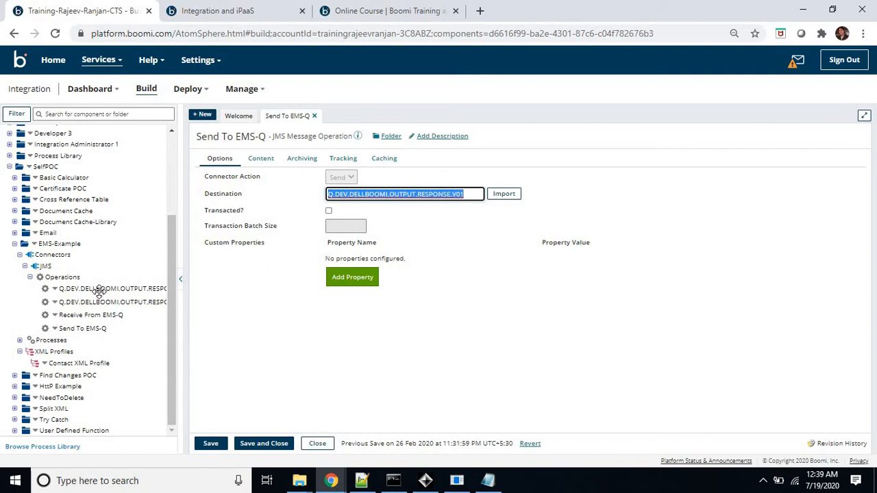
click(89, 315)
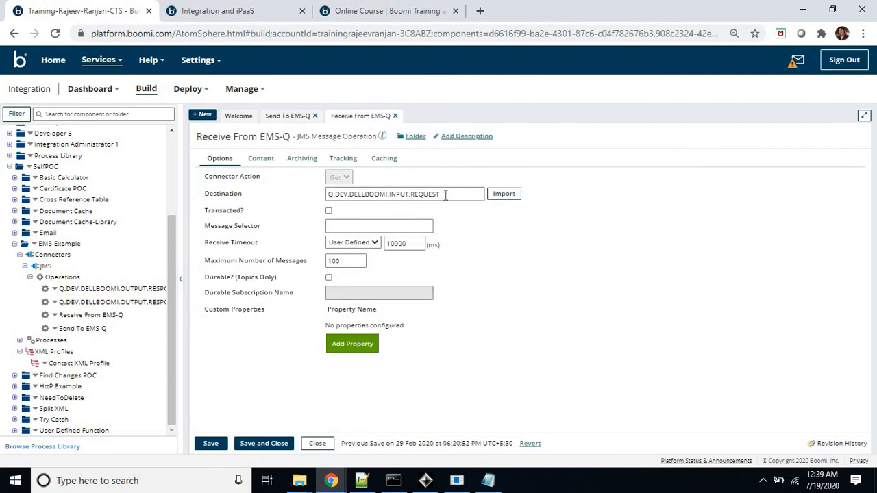
drag(445, 196, 301, 196)
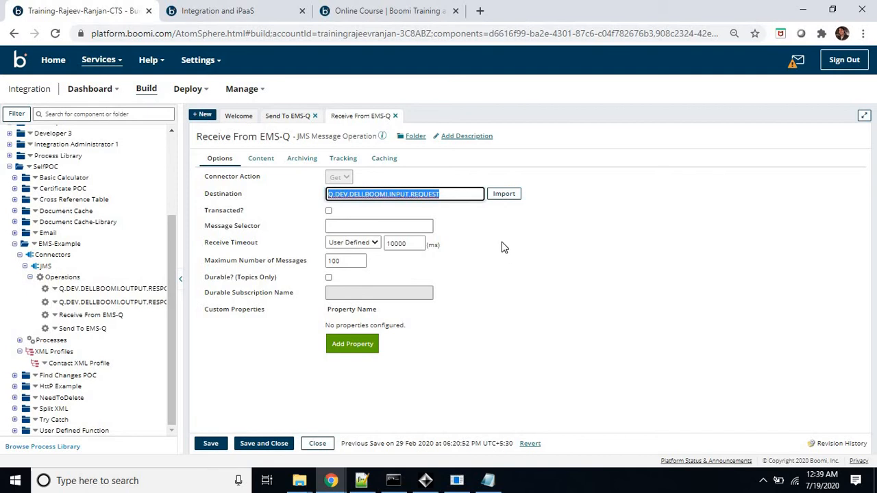
Open the Q.DEV.DELLBOOMI.OUTPUT.RESPONSE.V02 and V01 operations and check each one's Destination queue.
click(87, 302)
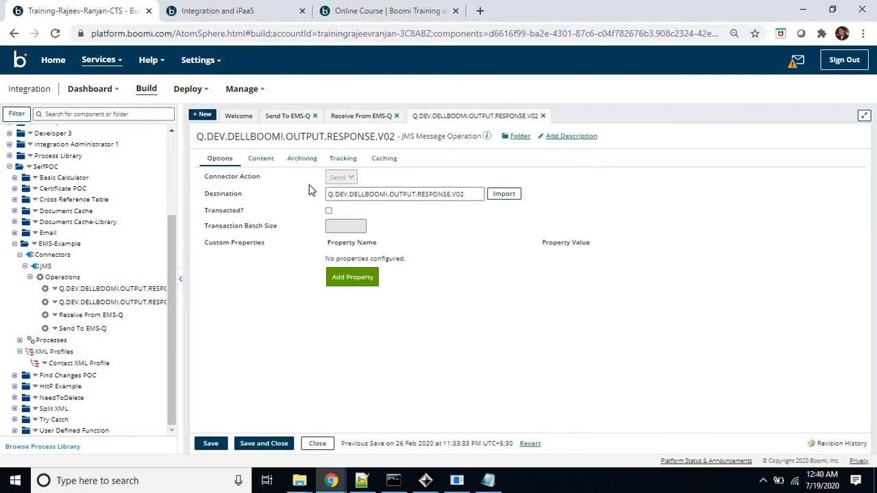
double_click(408, 192)
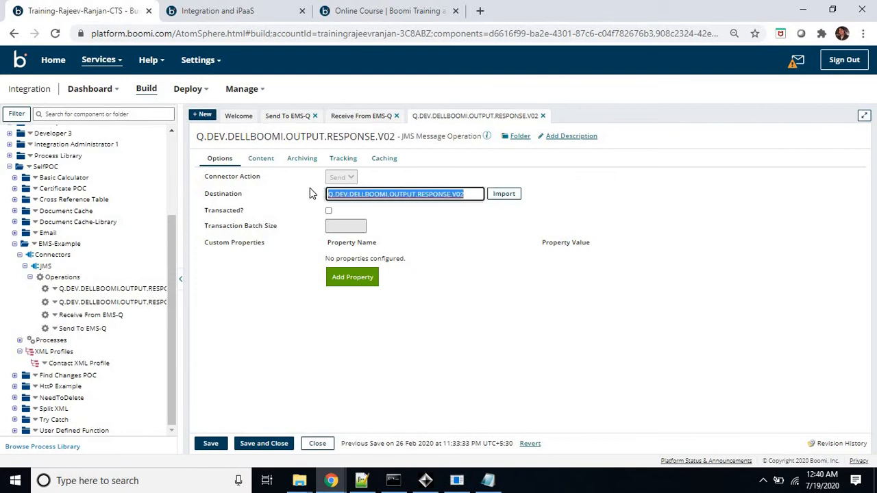
click(121, 288)
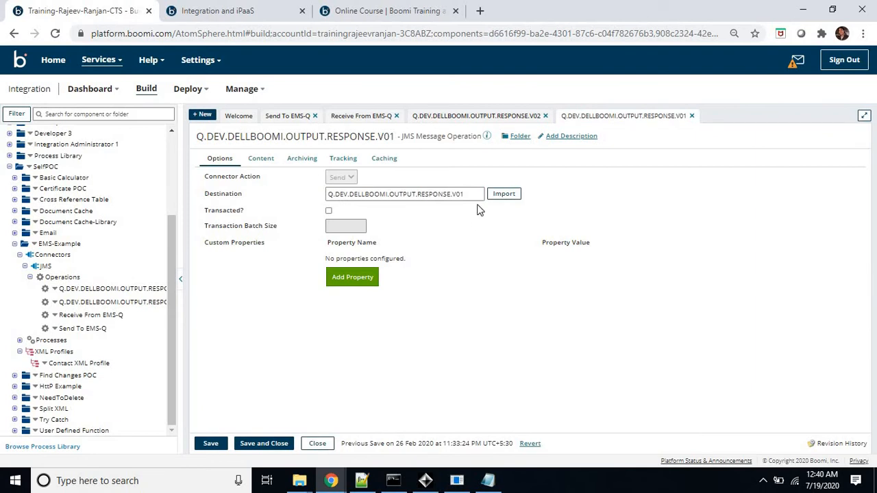
double_click(472, 195)
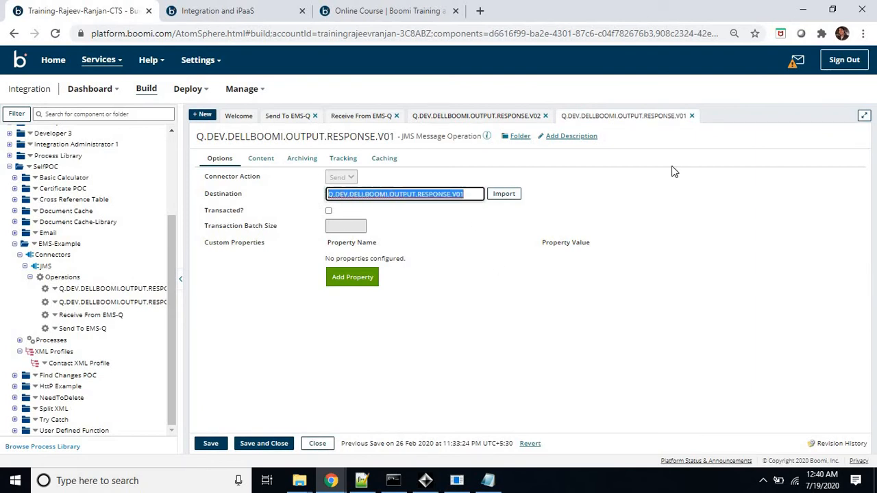
Close all four open JMS operation components.
click(692, 115)
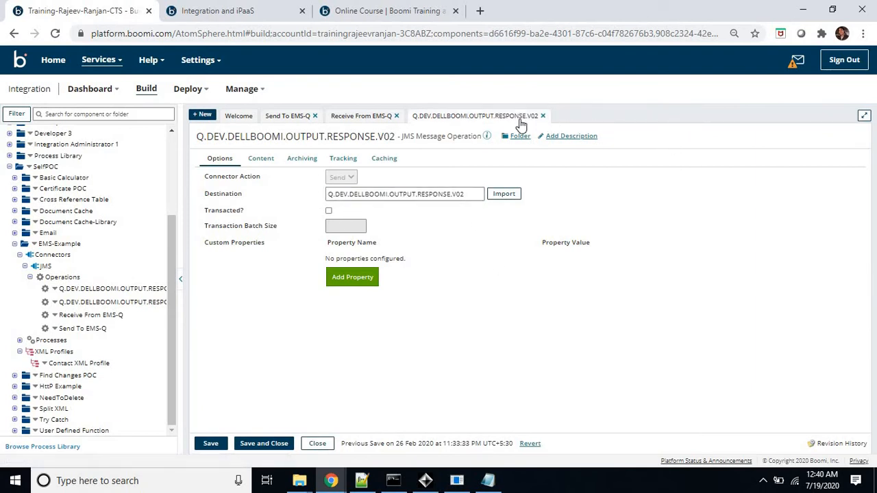
click(395, 116)
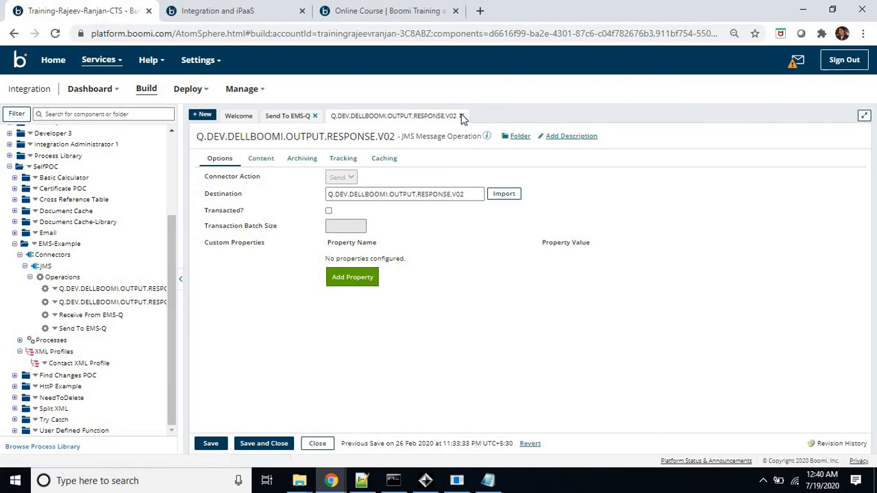
click(461, 116)
click(315, 117)
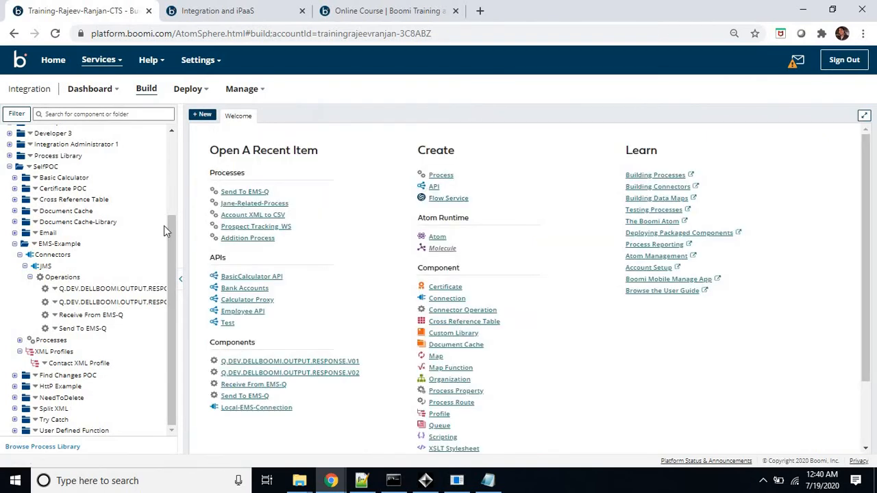
Open the Send To EMS-Q process from EMS-Example's Processes and hide the component tree to show the whole flow.
click(24, 266)
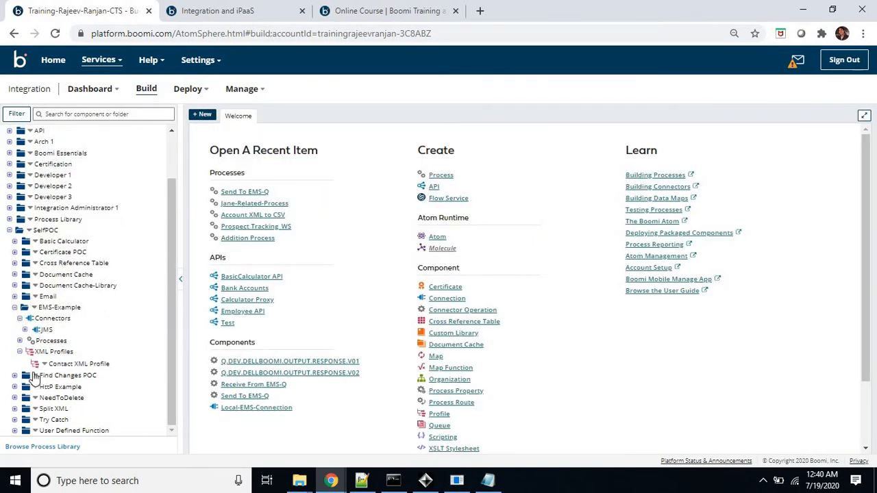
click(20, 354)
click(20, 353)
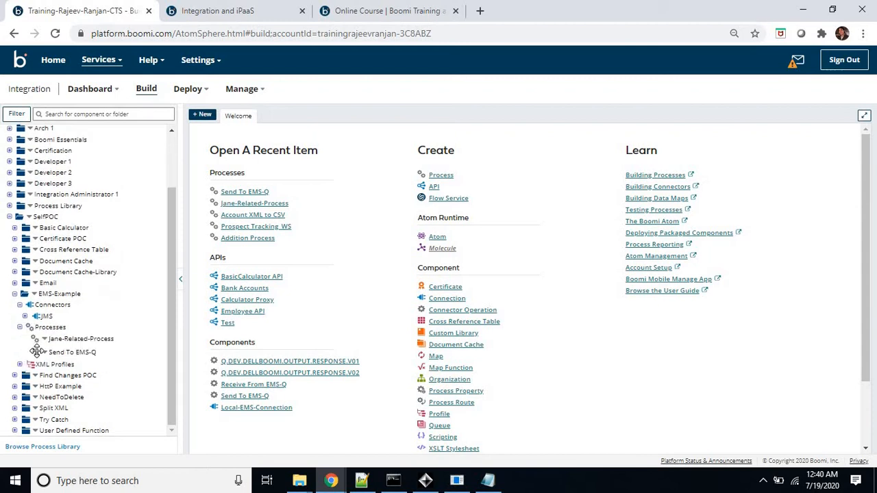
click(71, 353)
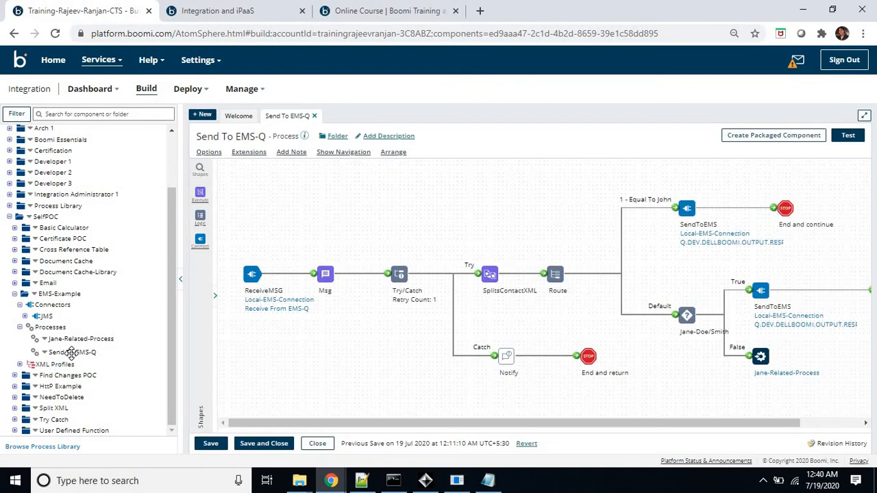
click(180, 279)
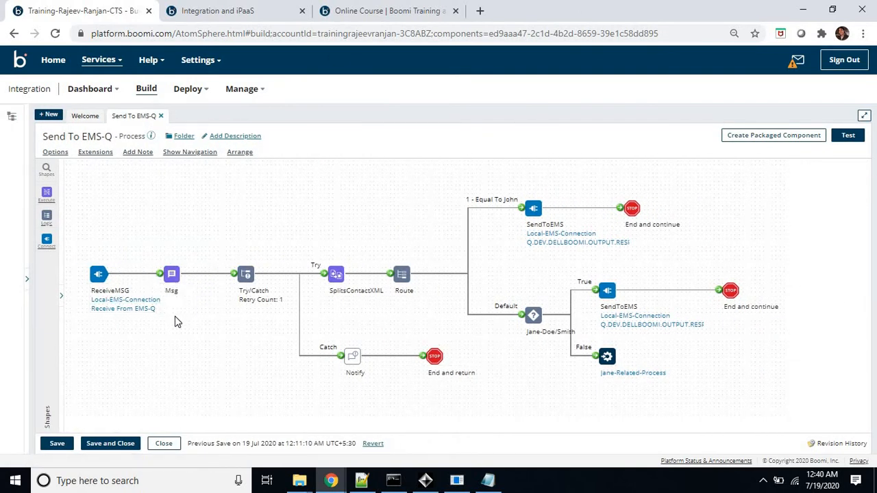
Open the ReceiveMSG start shape's configuration, review its linked Local-EMS-Connection settings, and close that connection.
mouse_move(99, 274)
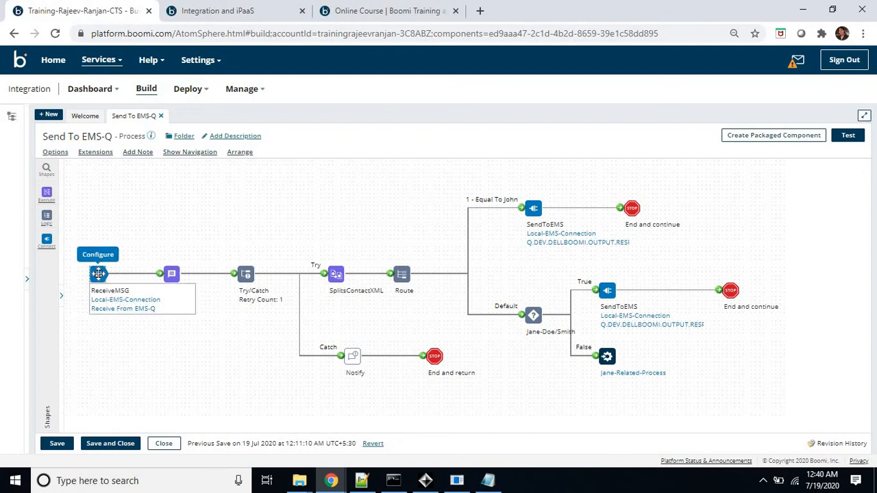
click(98, 274)
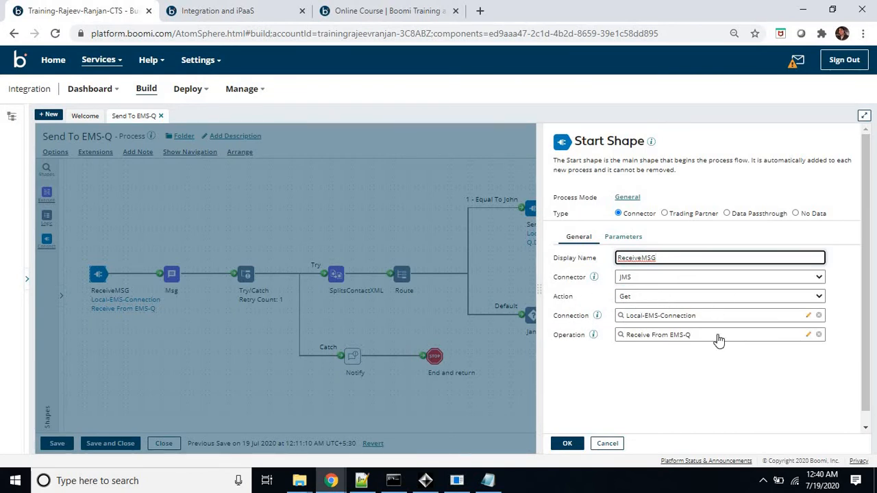
click(808, 316)
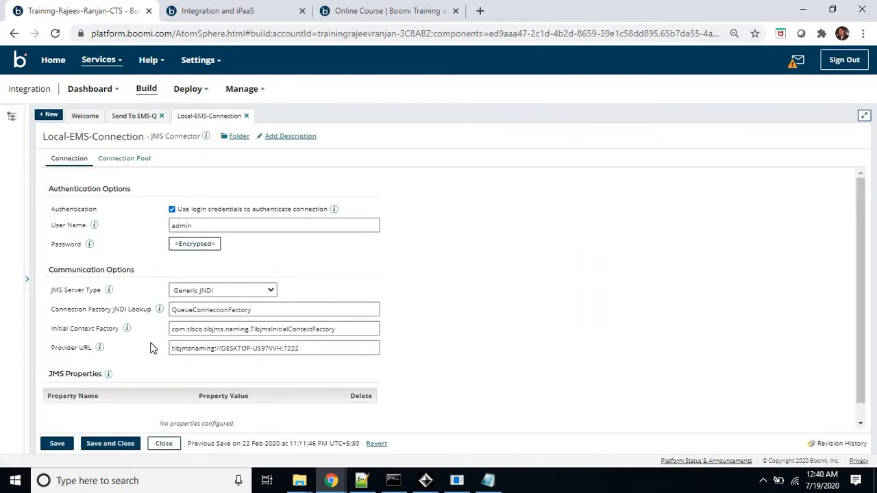
scroll(164, 345, down, 1)
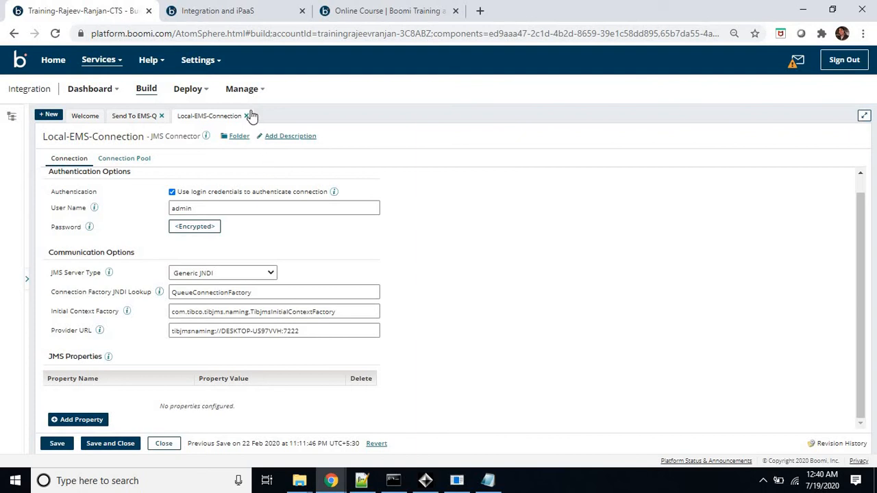
click(246, 116)
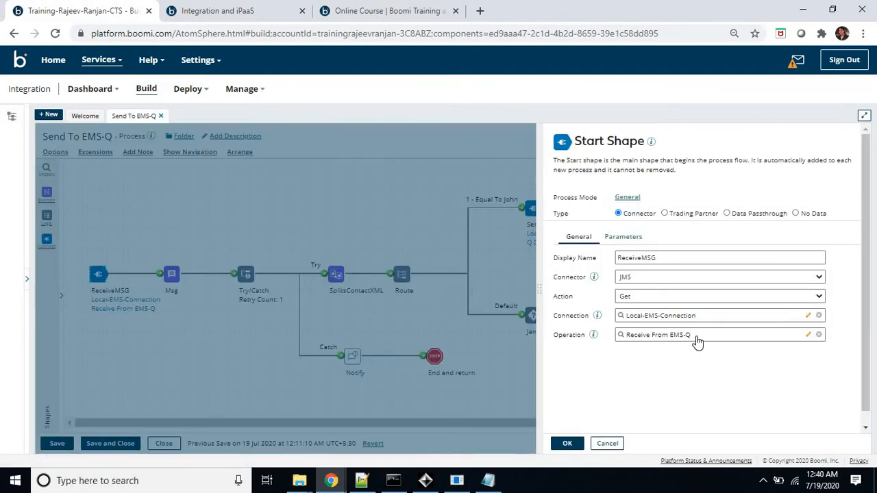
Review the Receive From EMS-Q operation's Destination queue and options, close it, and leave the ReceiveMSG start shape unchanged.
click(809, 335)
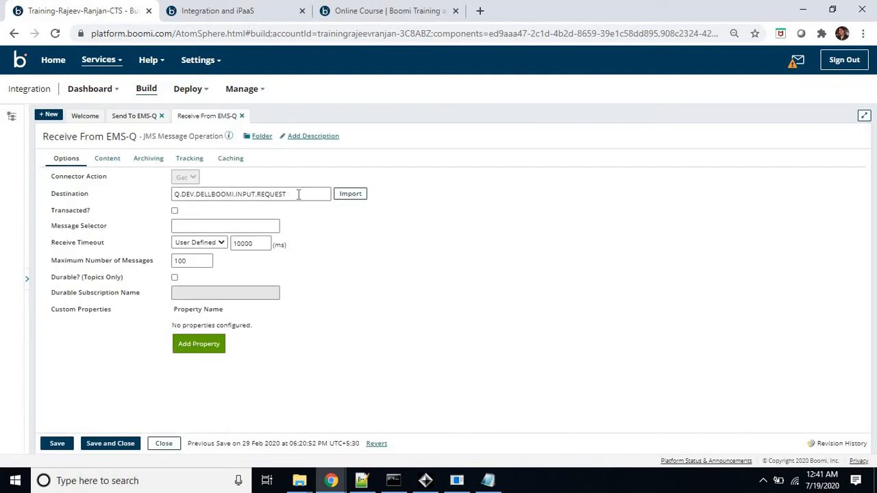
drag(296, 193, 132, 197)
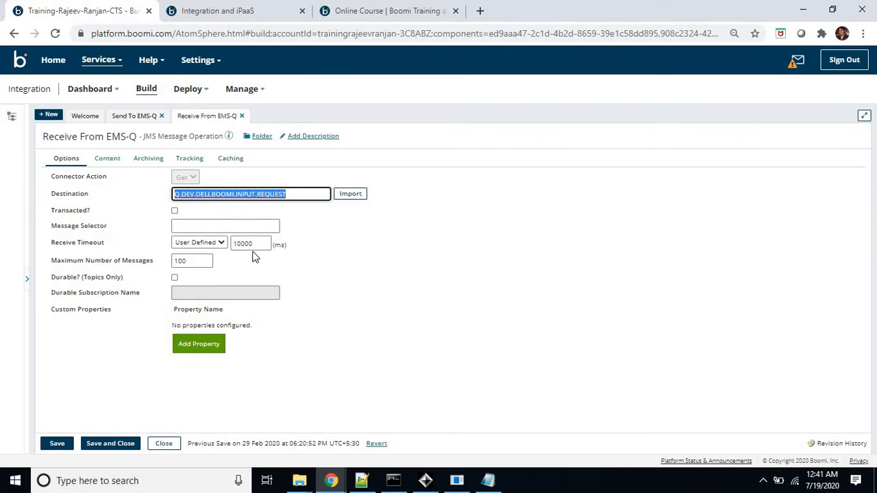
click(241, 115)
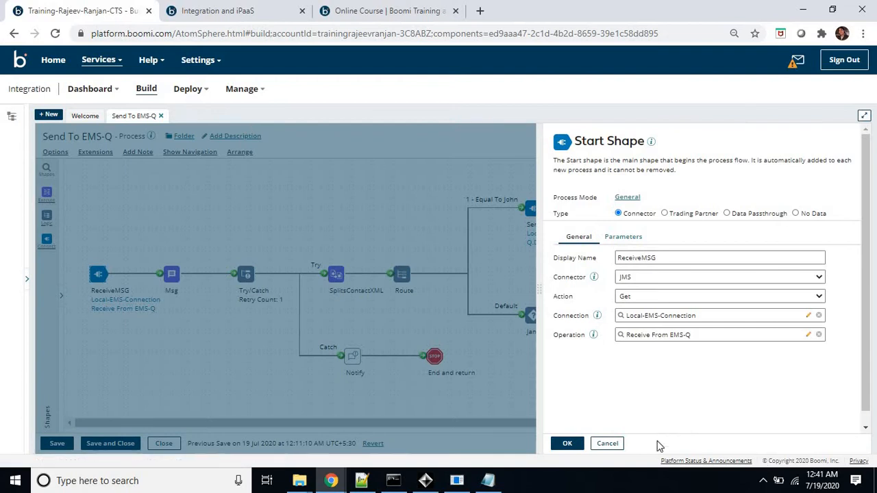
click(612, 446)
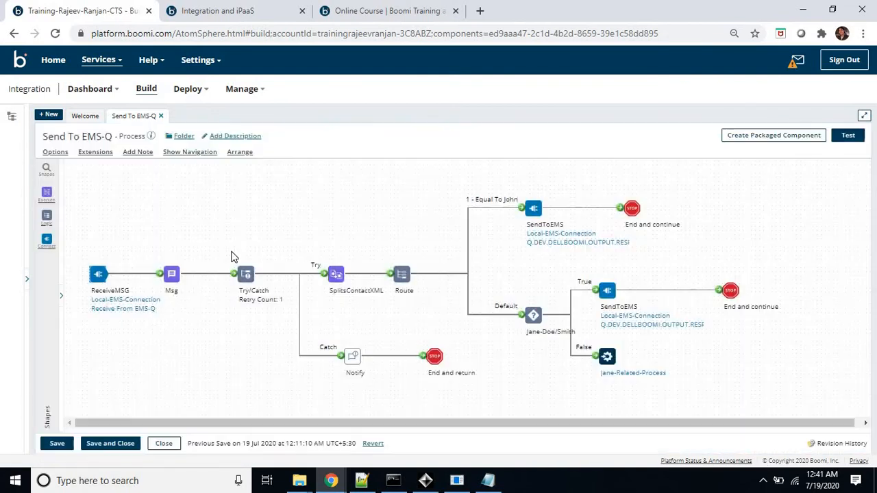
Review the Msg and Try/Catch shapes' configurations without changing them, and open the SplitsContactXML shape's configuration.
click(175, 275)
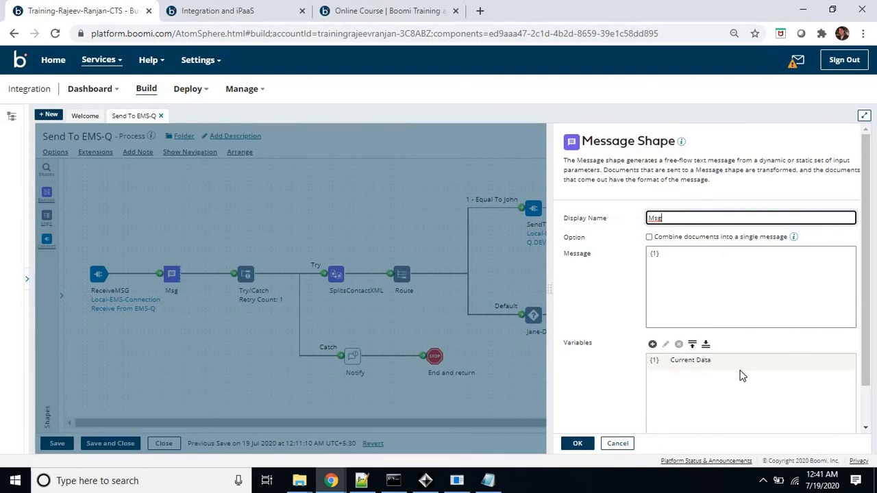
click(618, 444)
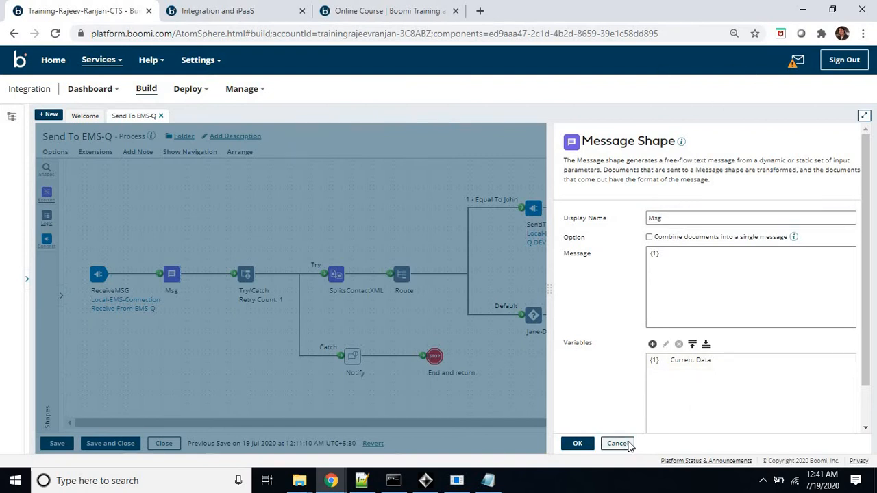
click(247, 275)
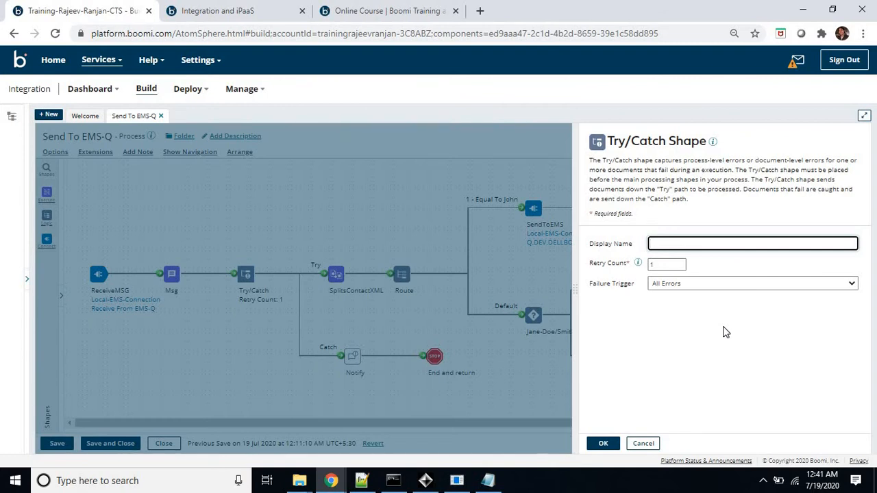
click(647, 444)
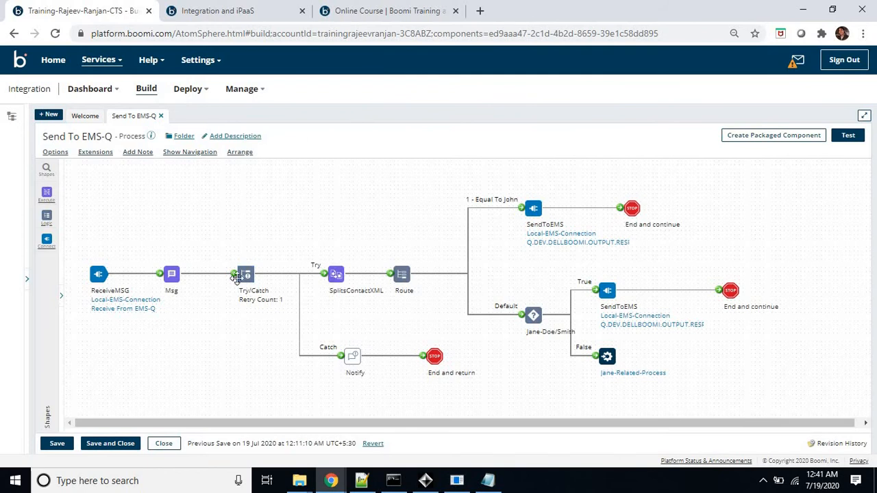
click(338, 276)
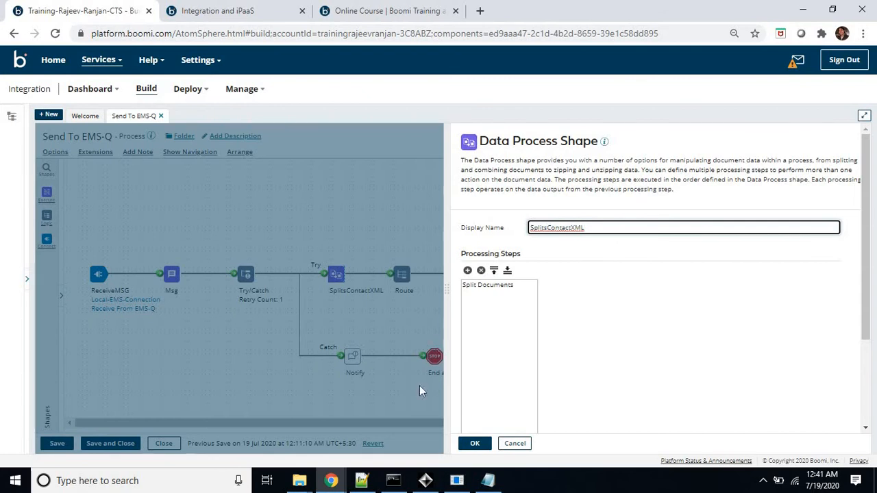
Switch to Notepad++ and duplicate the first Contact block directly below itself in the new 4 XML document.
click(362, 480)
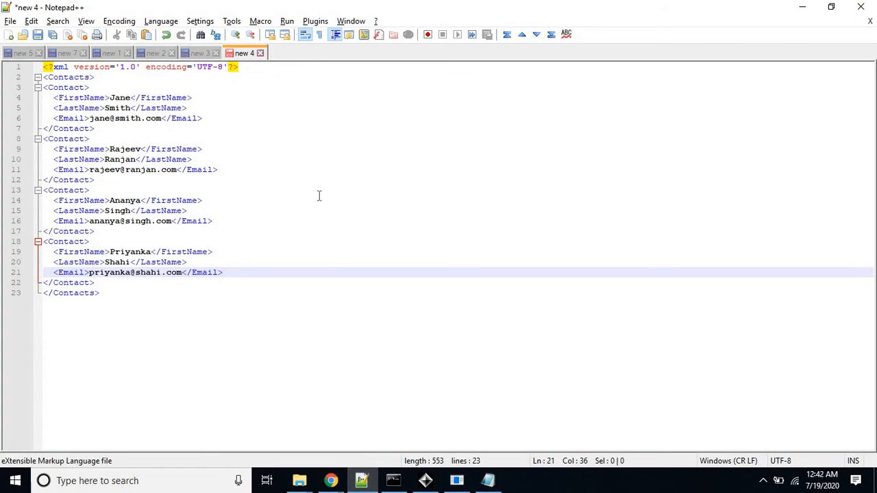
click(319, 197)
drag(44, 89, 99, 130)
key(ctrl+c)
click(105, 130)
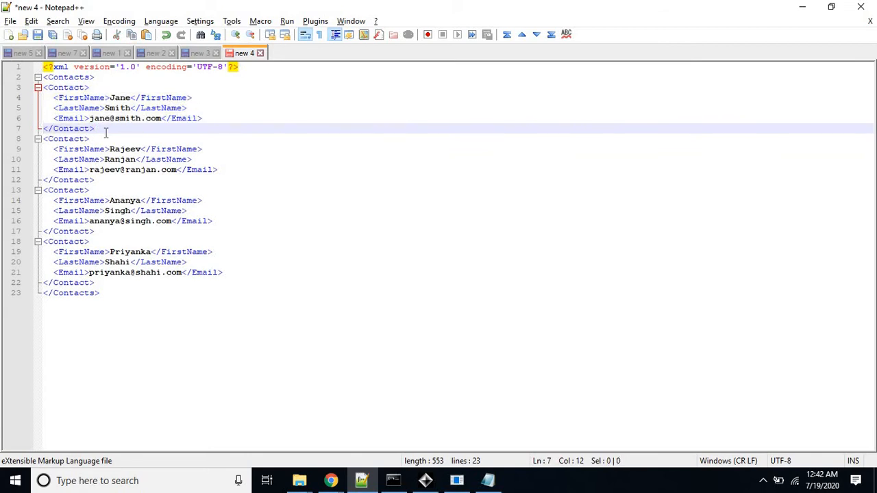
key(Return)
key(ctrl+v)
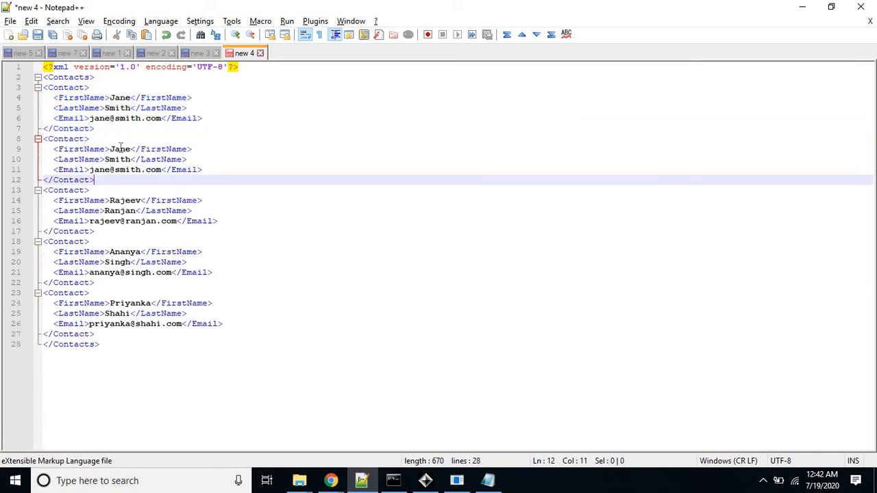
Replace the first name in the duplicated Contact block and the matching part of its e-mail address.
double_click(120, 149)
text(John)
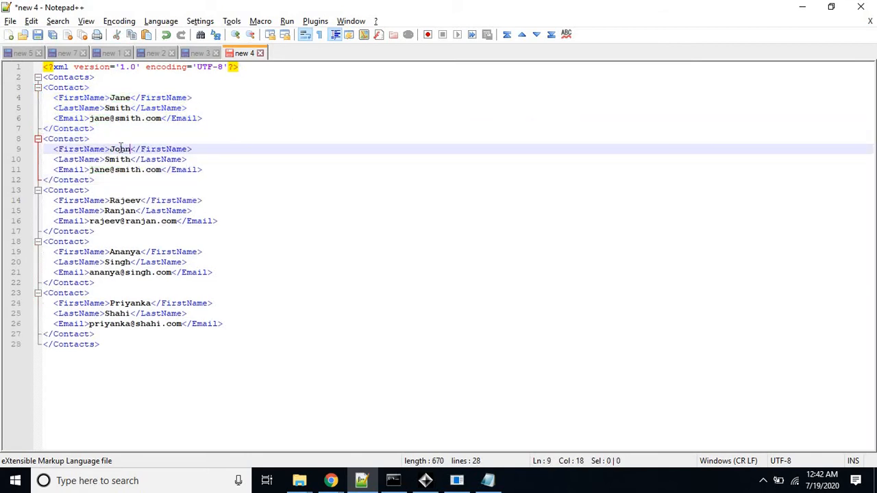
double_click(100, 170)
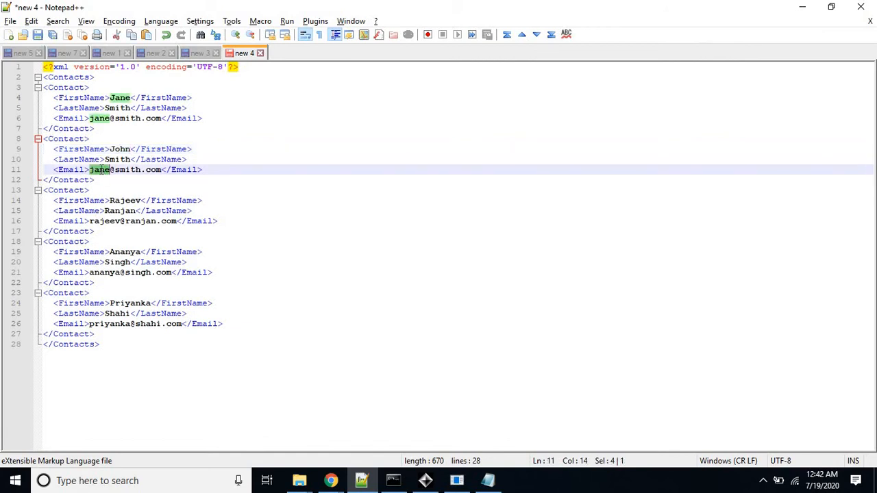
text(john)
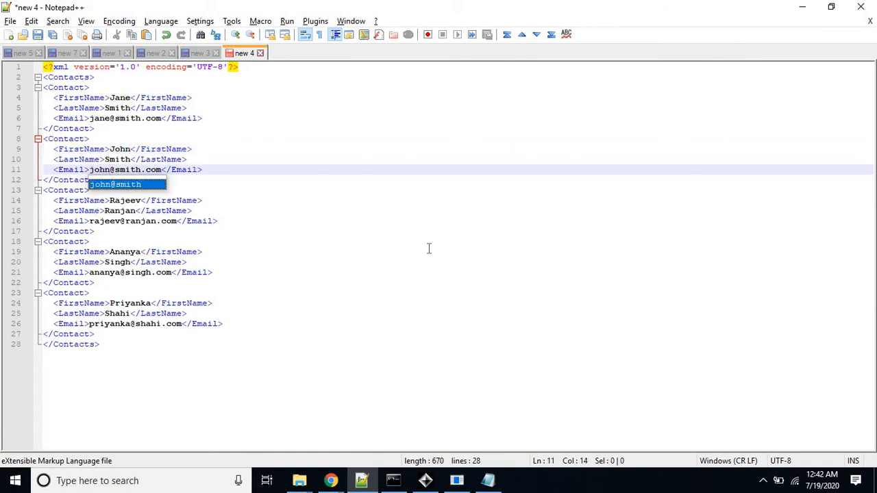
click(395, 242)
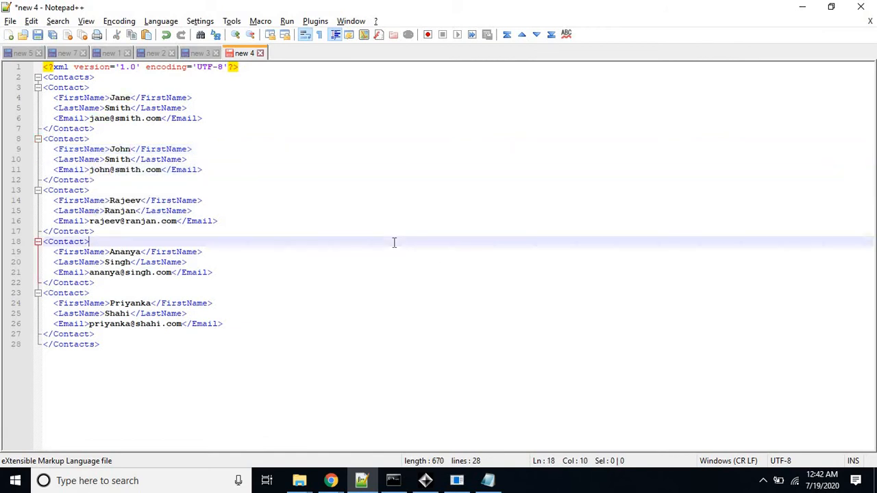
click(279, 162)
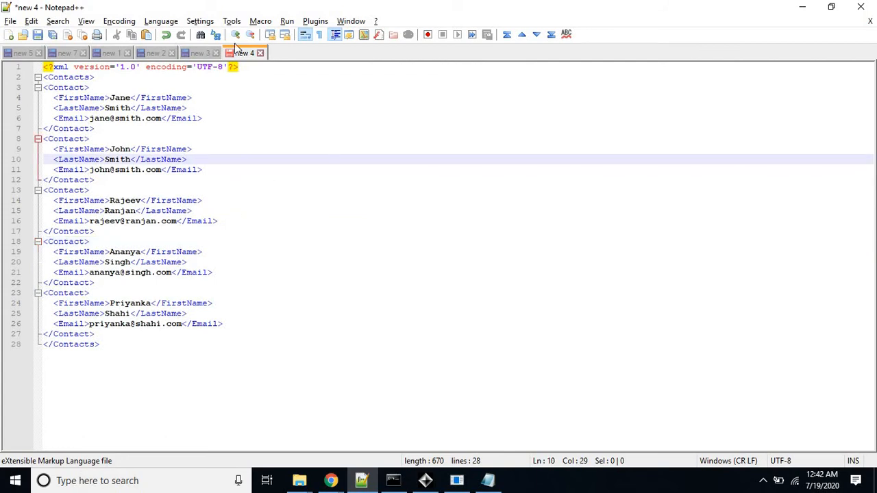
Delete the XML declaration line so the document starts with the Contacts root element.
drag(103, 346, 27, 66)
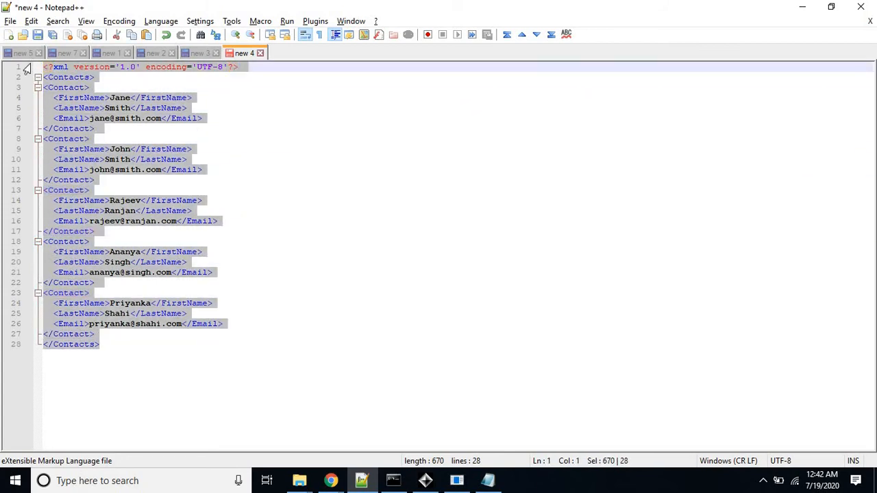
click(292, 211)
drag(244, 66, 37, 68)
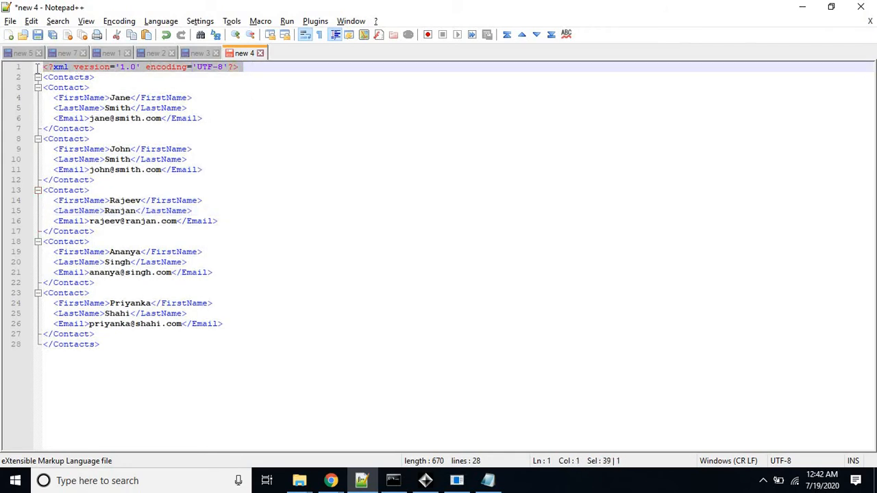
key(BackSpace)
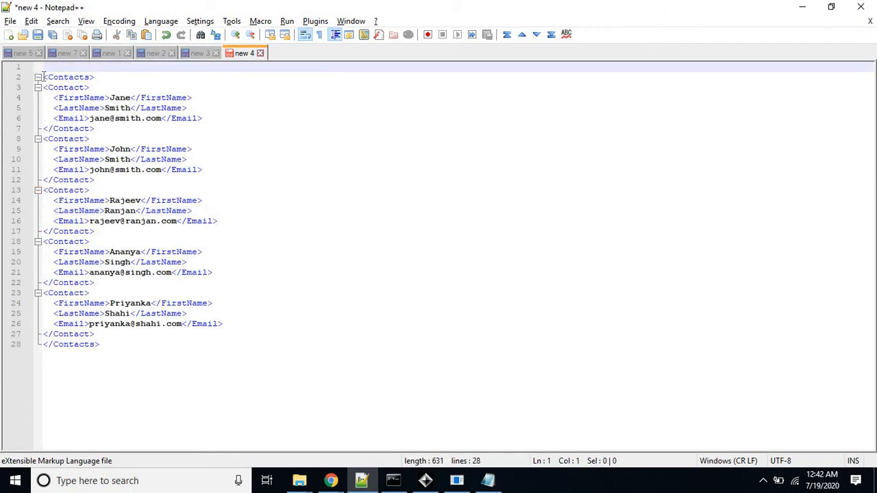
key(Delete)
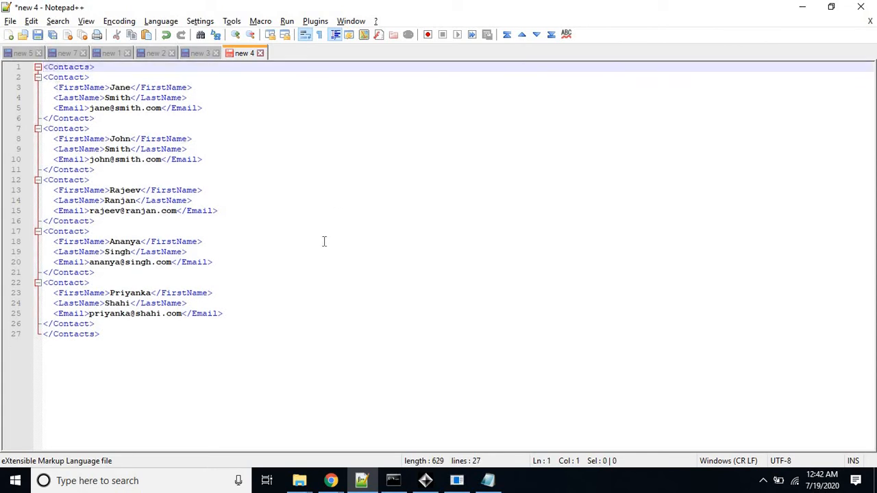
Examine the sample XML's structure, comparing the Contacts root element with the repeating Contact blocks.
click(324, 241)
drag(131, 336, 4, 46)
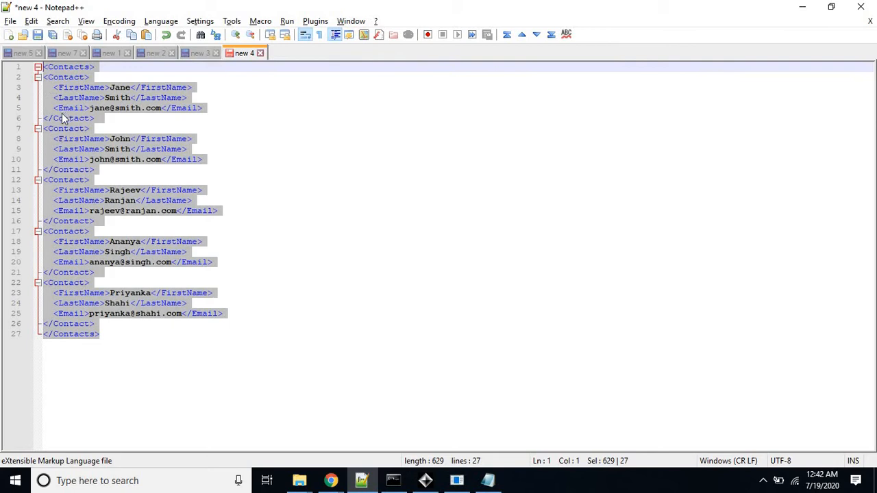
click(114, 71)
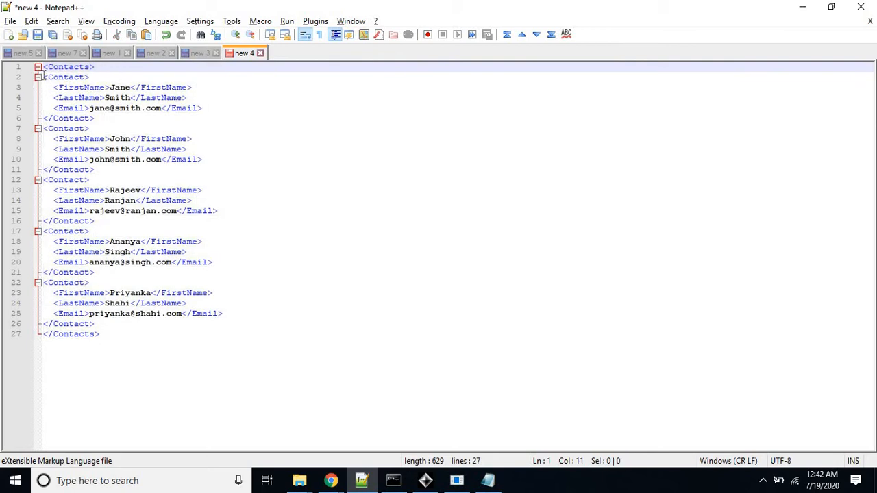
drag(43, 76, 95, 118)
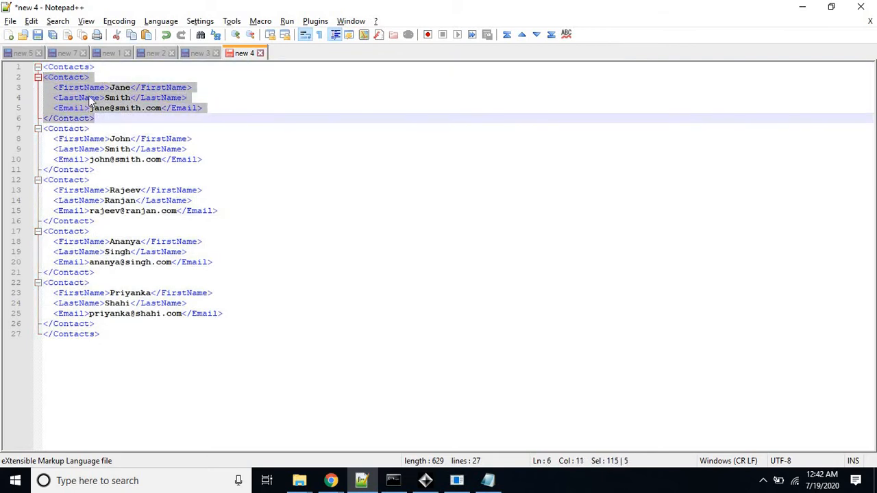
drag(100, 66, 42, 67)
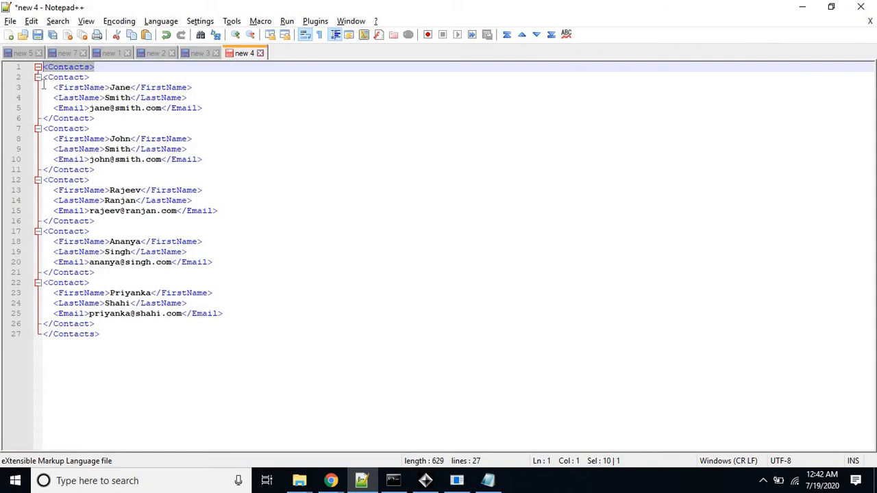
drag(45, 78, 101, 117)
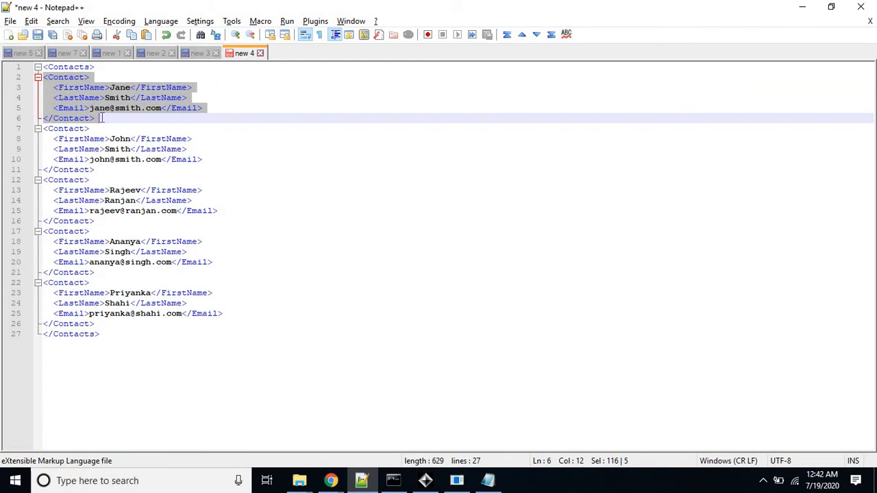
double_click(74, 78)
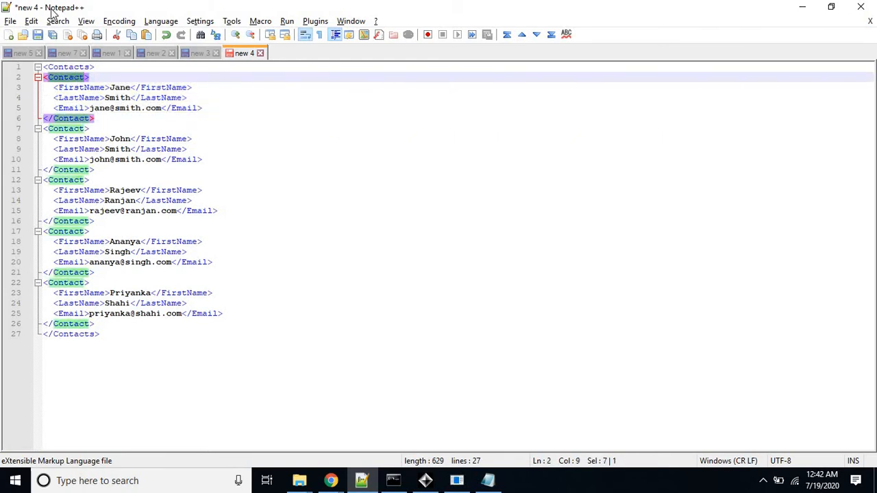
click(102, 122)
drag(129, 335, 20, 64)
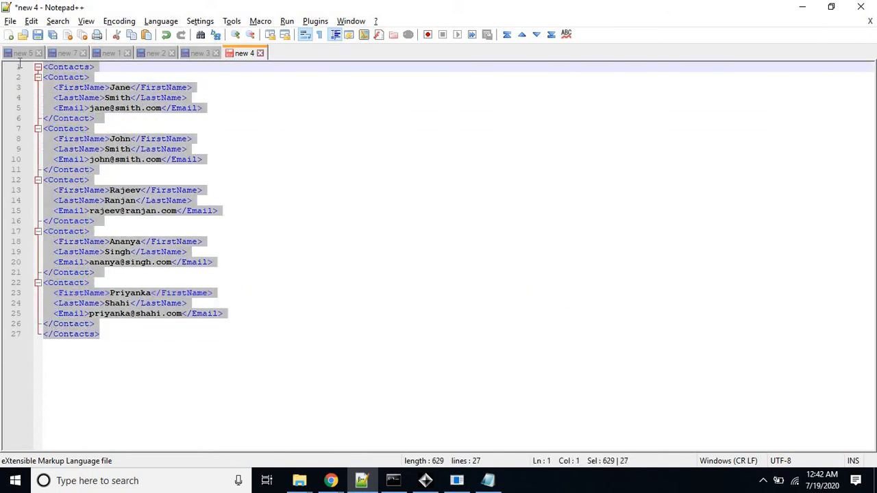
click(136, 346)
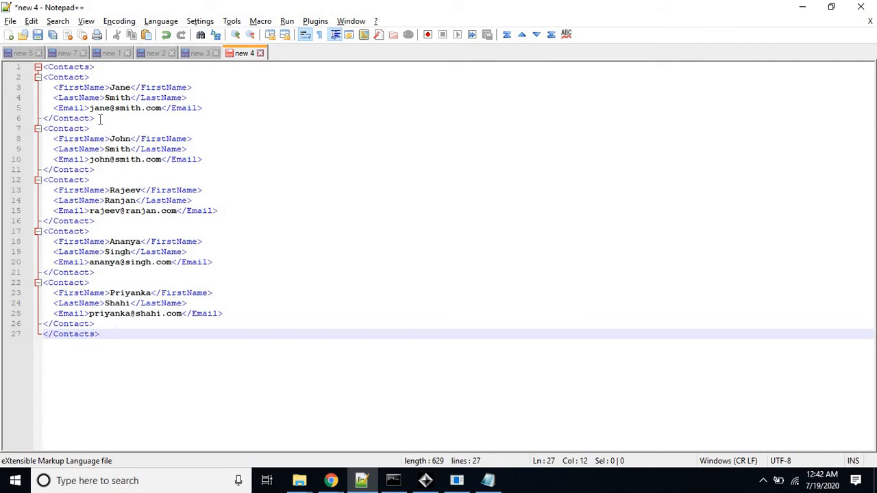
drag(96, 117, 43, 77)
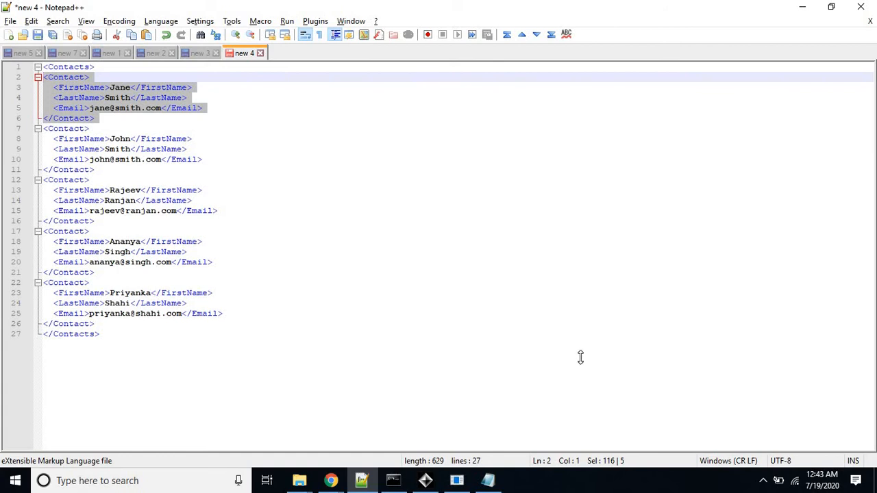
Switch back to Boomi, review the Split Documents step's profile and split element in SplitsContactXML, and close the configuration without changes.
key(alt+Tab)
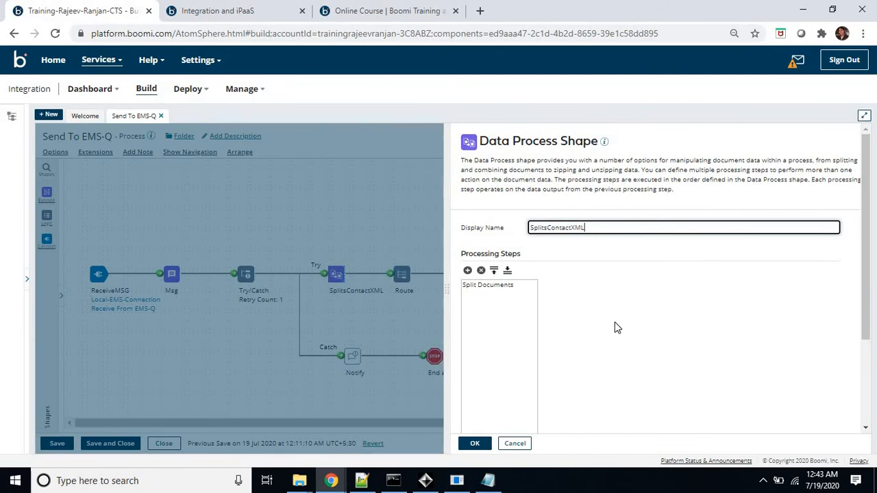
click(488, 284)
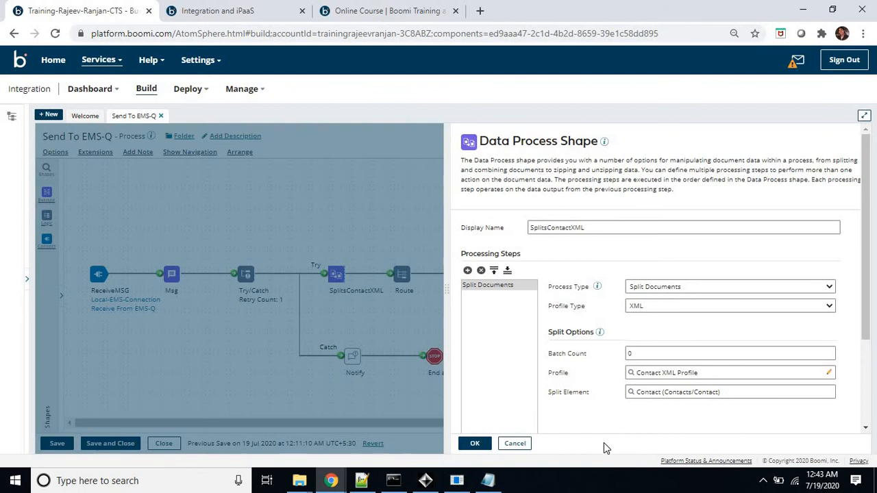
click(514, 444)
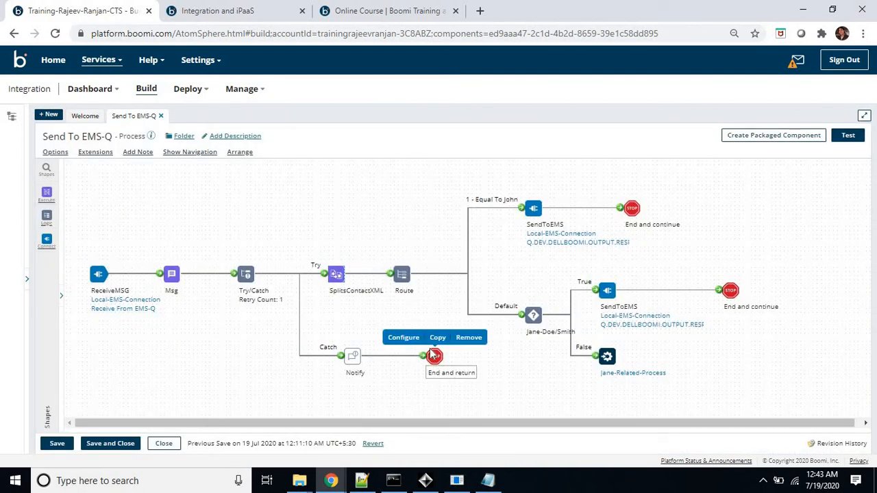
Review the Route shape's Route By profile element and its route value comparison, and close the configuration without changes.
double_click(403, 280)
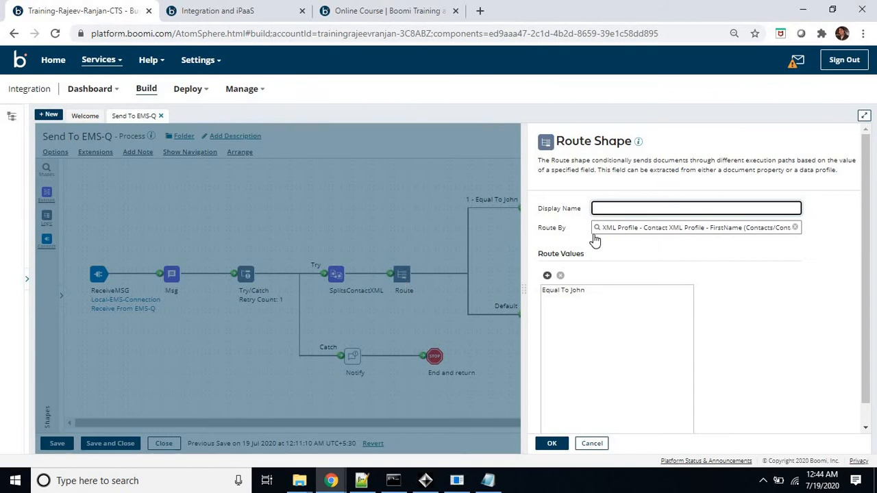
click(558, 293)
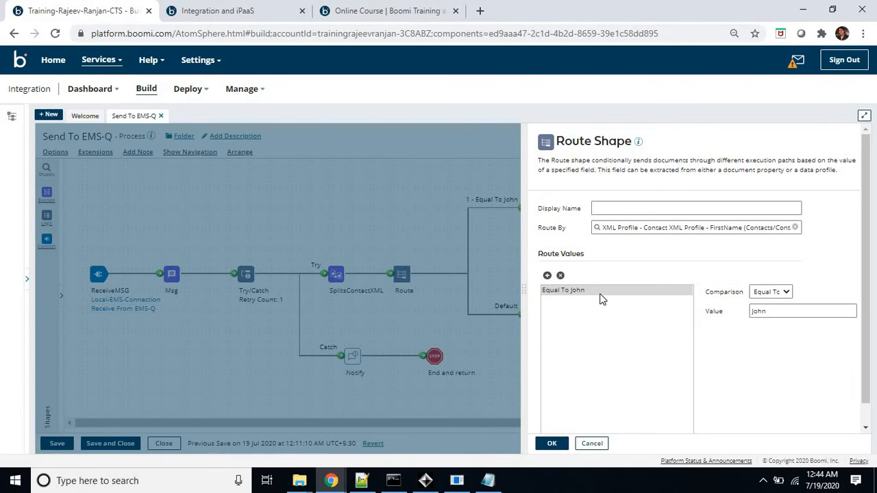
click(765, 233)
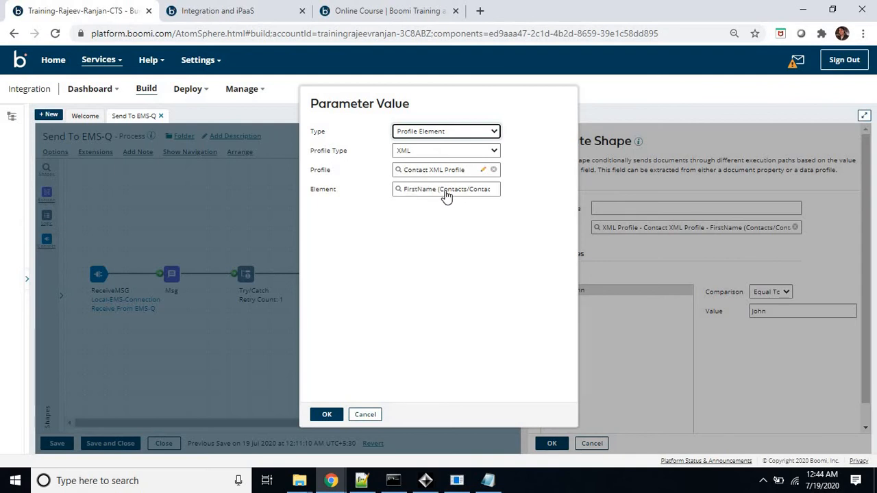
click(364, 415)
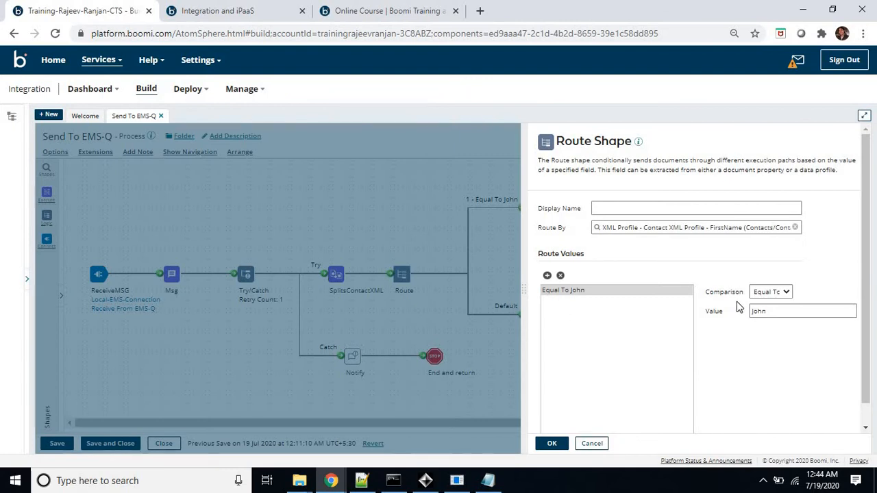
click(591, 443)
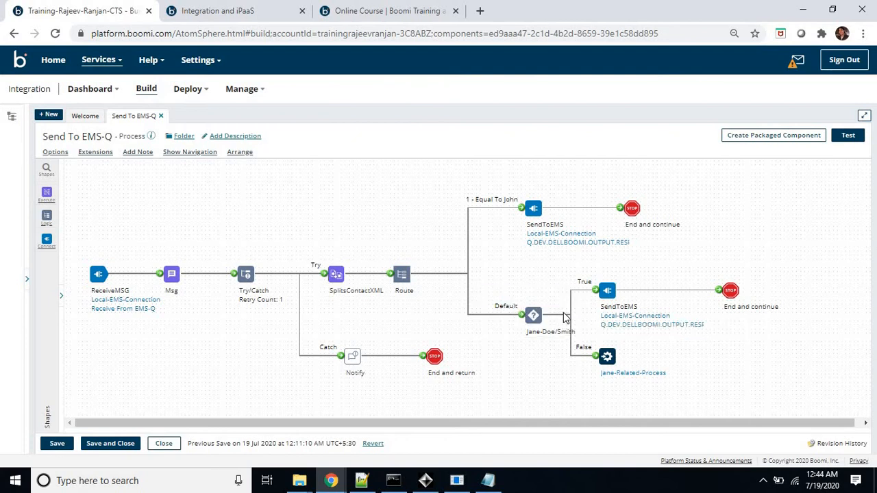
Review the Decision shape on the Default branch, including its first value's profile element, and close it without changes.
click(532, 315)
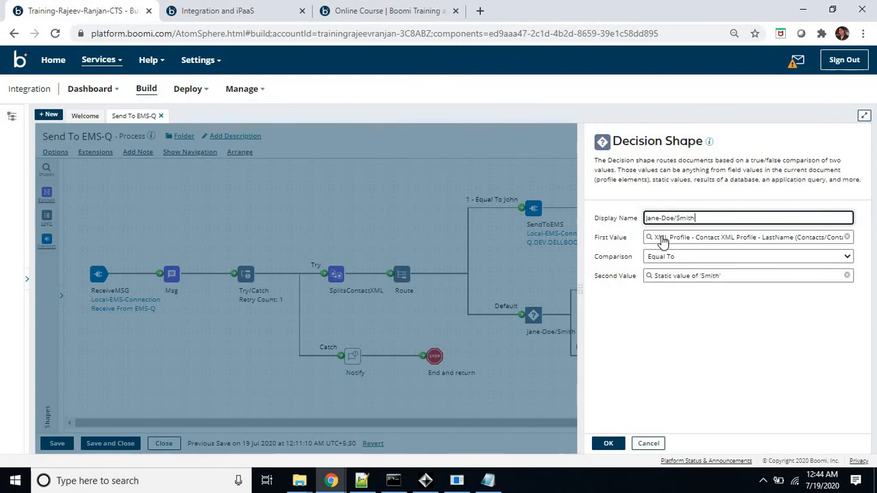
click(745, 237)
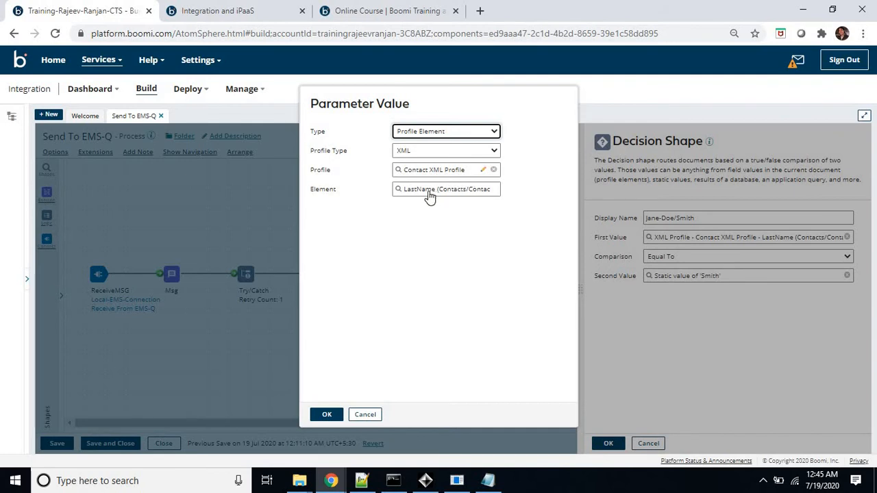
click(427, 195)
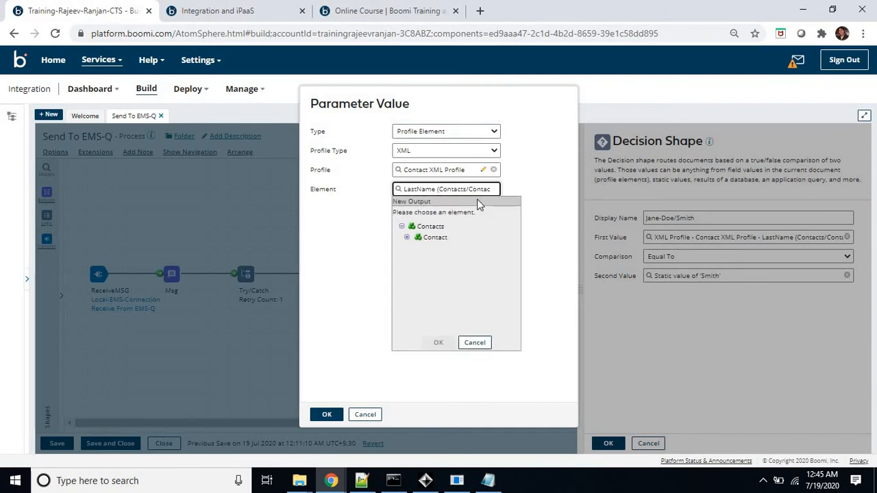
click(476, 342)
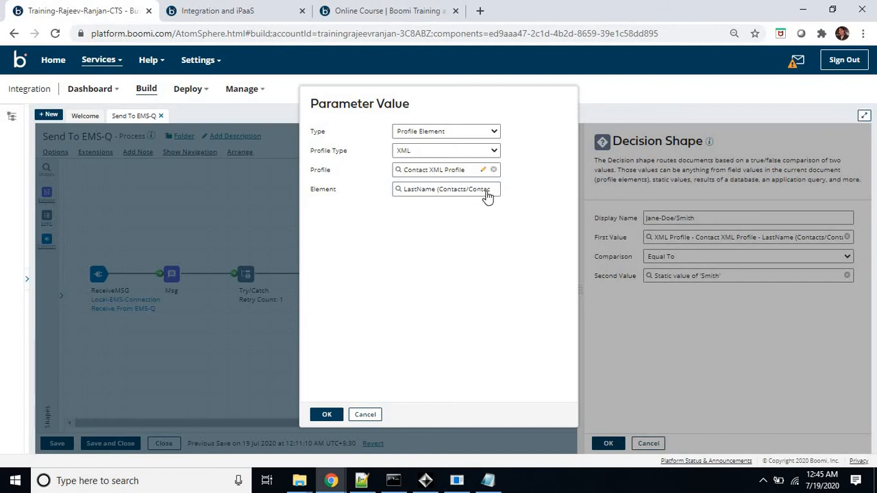
click(364, 414)
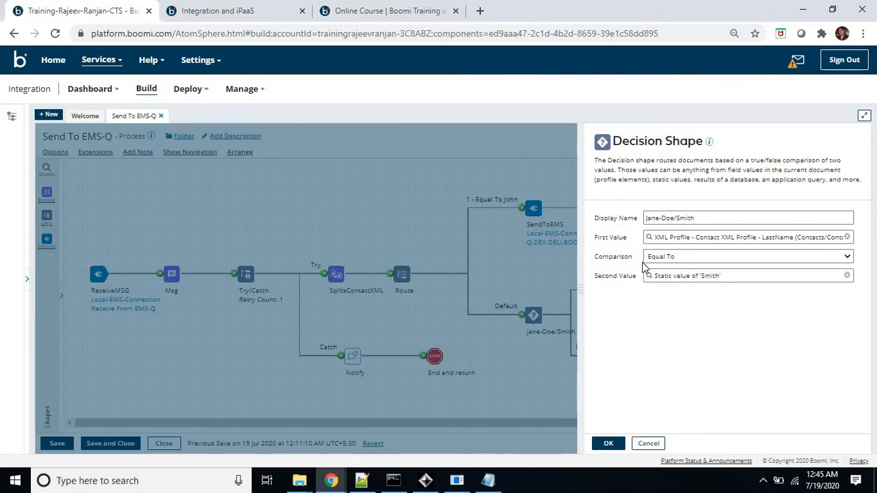
click(648, 443)
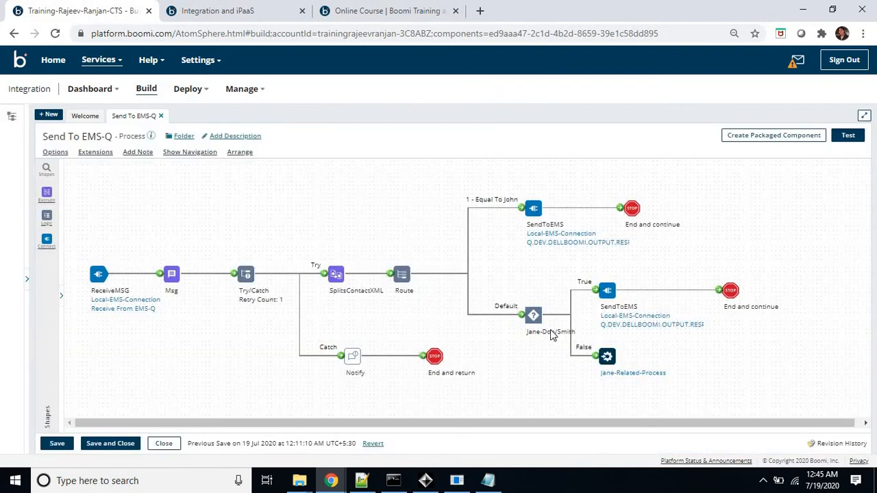
Review the Process Call shape on the decision's False branch and close its configuration without changes.
mouse_move(608, 291)
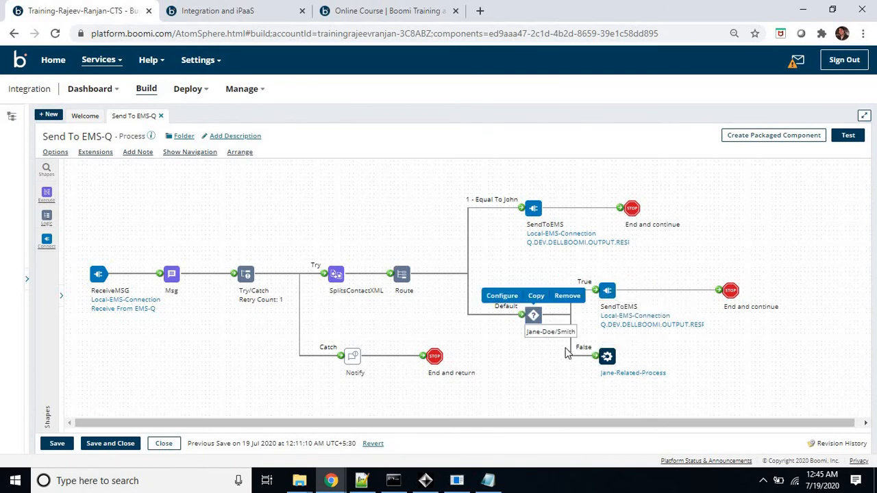
mouse_move(609, 356)
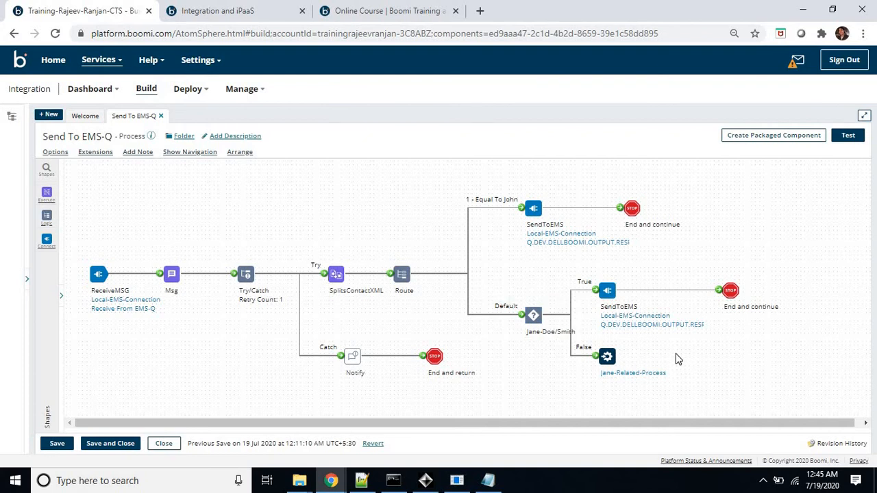
click(607, 359)
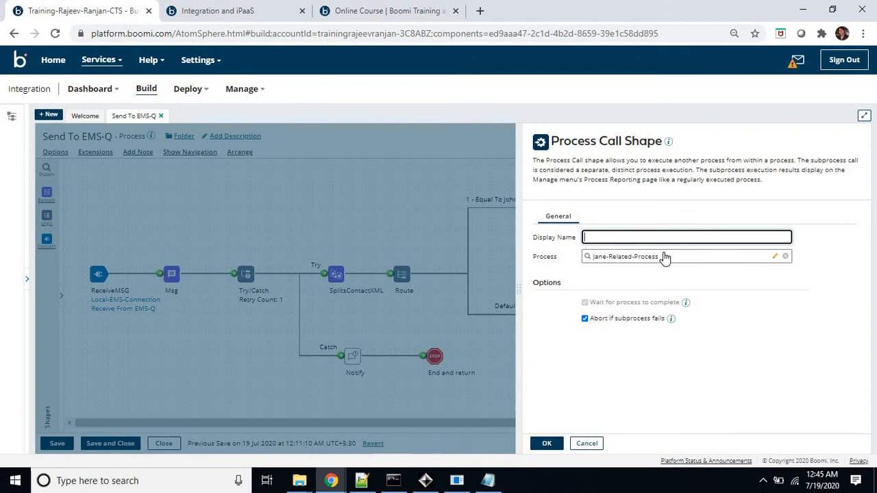
click(587, 444)
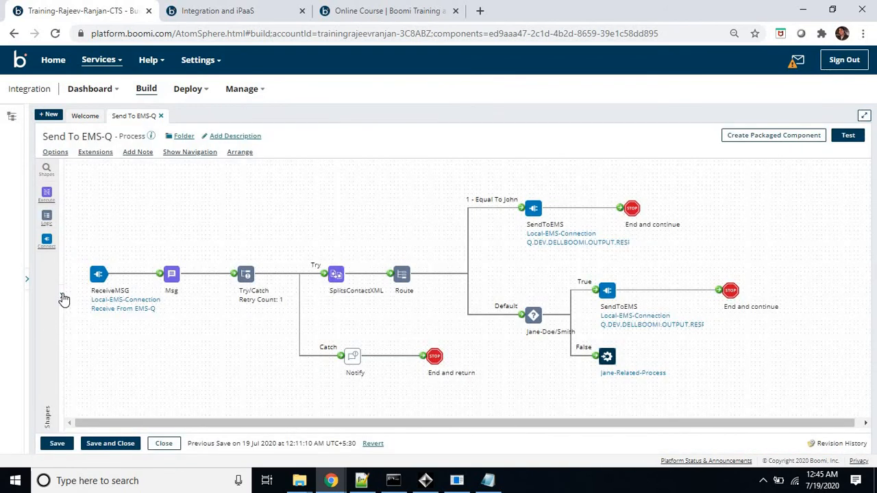
Open Jane-Related-Process from the EMS-Example folder, examine its shapes, and close it discarding any changes.
click(62, 296)
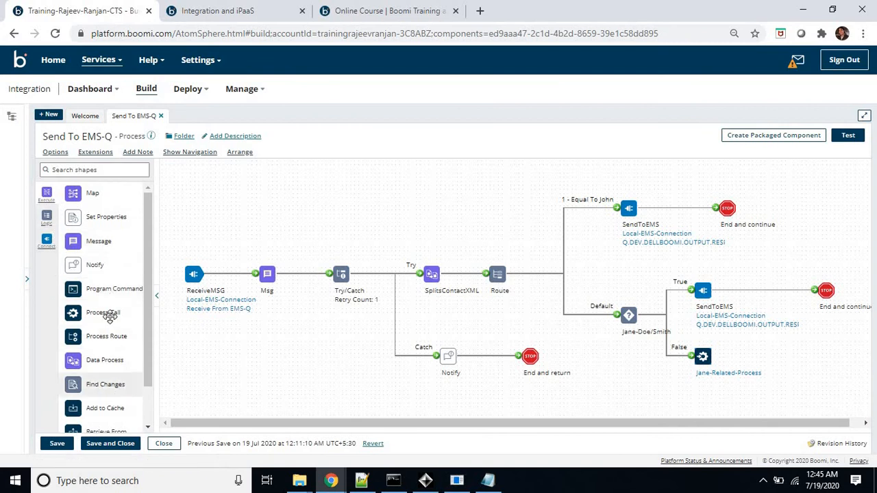
click(27, 284)
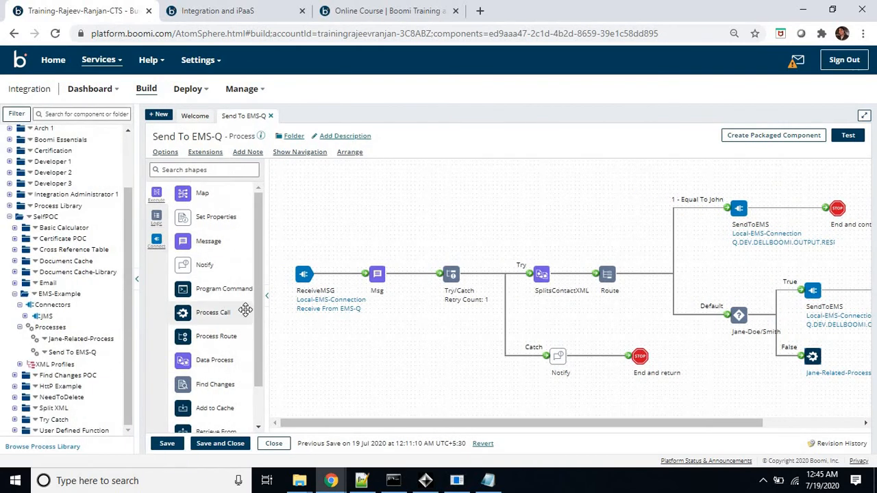
click(87, 339)
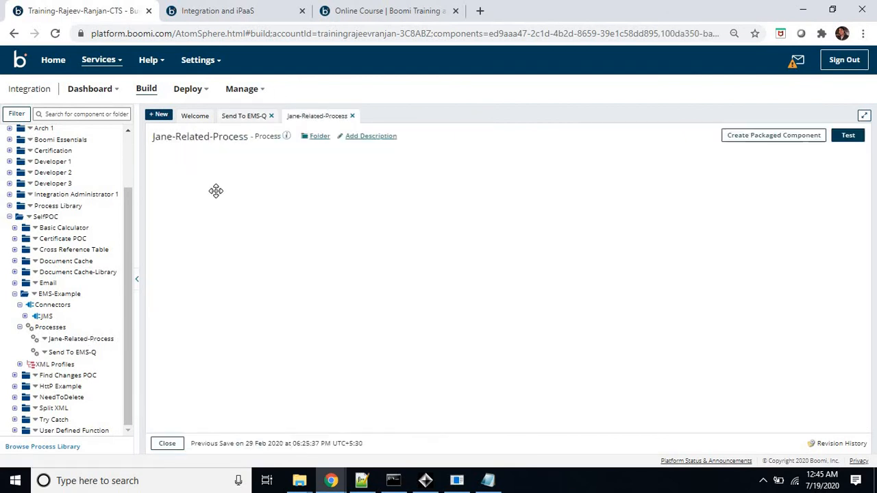
drag(191, 239, 467, 169)
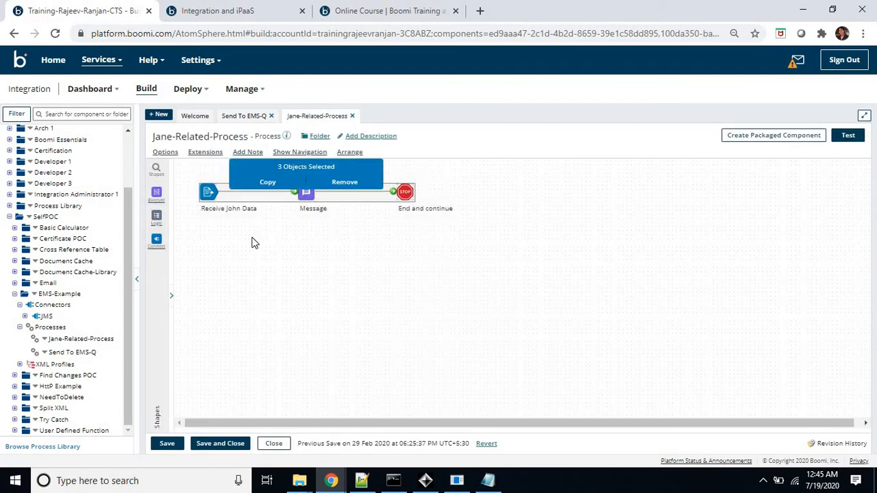
click(212, 231)
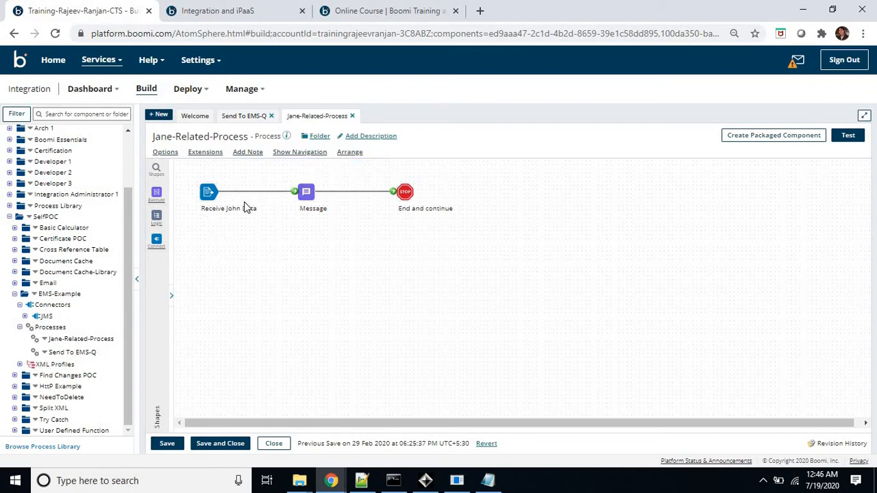
click(405, 192)
click(386, 316)
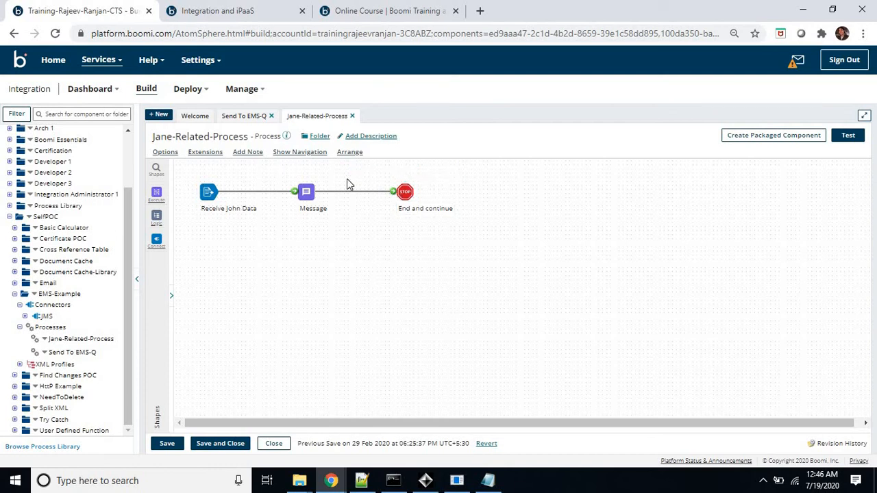
click(352, 115)
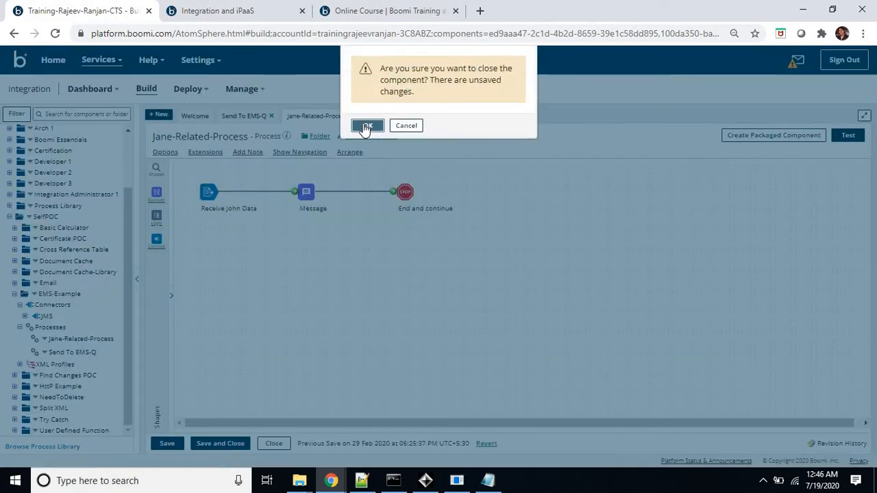
click(366, 126)
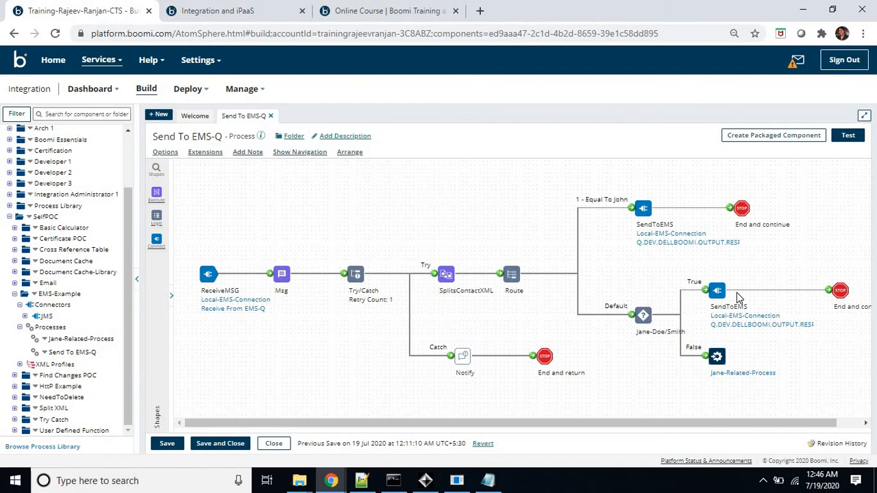
Review the connection and operation of both SendToEMS connectors, on the route branch and the True branch, without changing them.
click(643, 208)
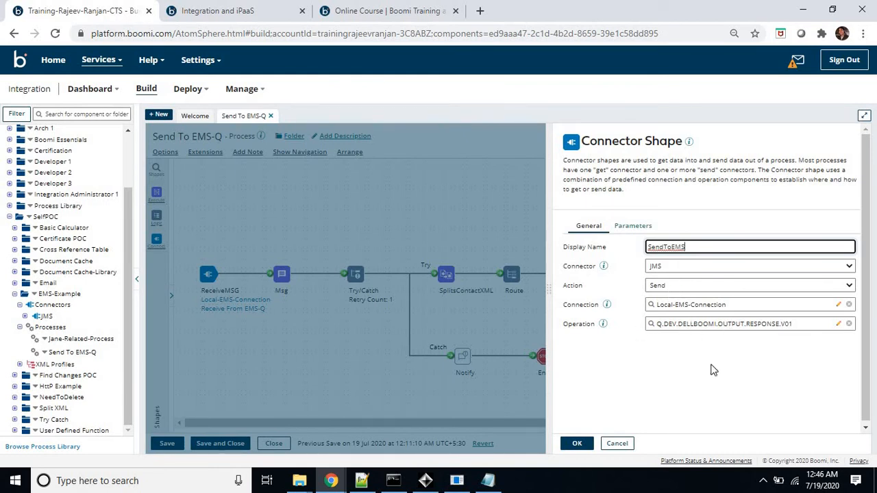
click(617, 444)
mouse_move(644, 225)
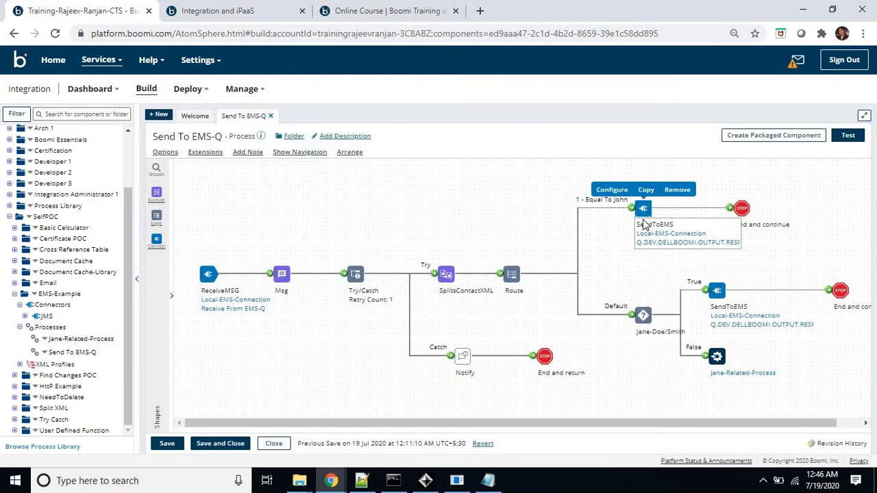
click(716, 291)
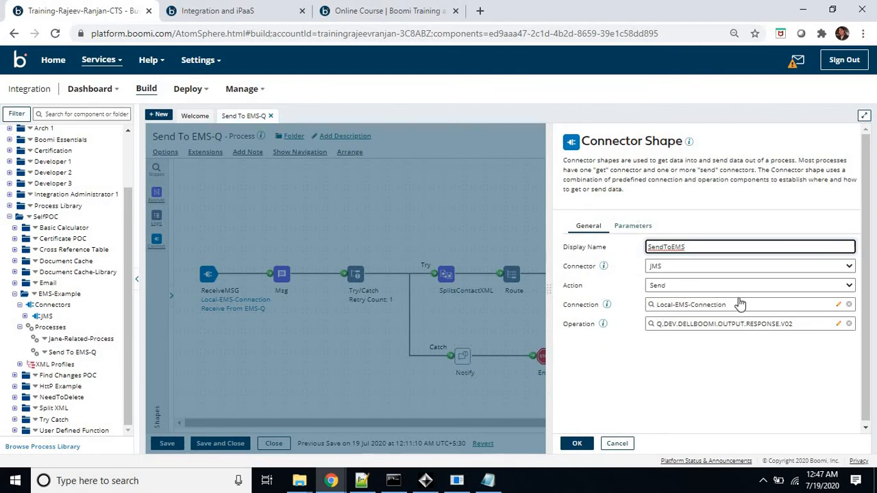
click(621, 444)
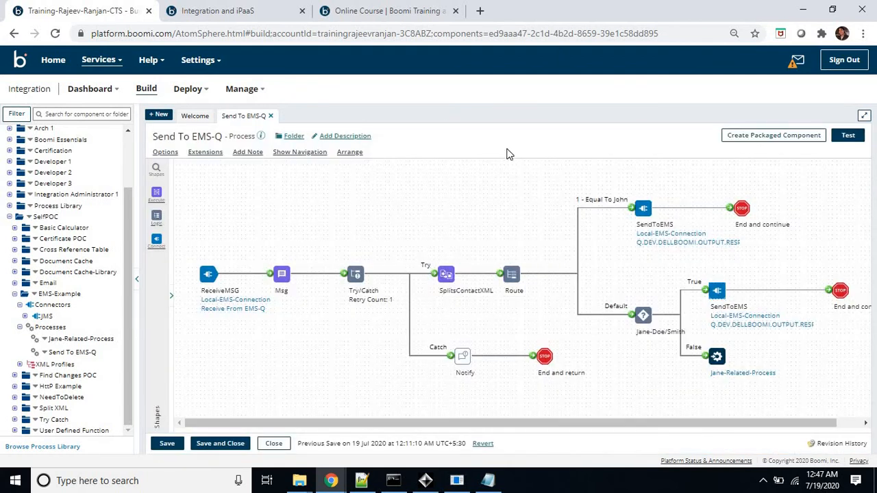
Switch to Gems and purge the queue Q.DEV.DELLBOOMI.OUTPUT.RESPONSE.V01.
click(423, 482)
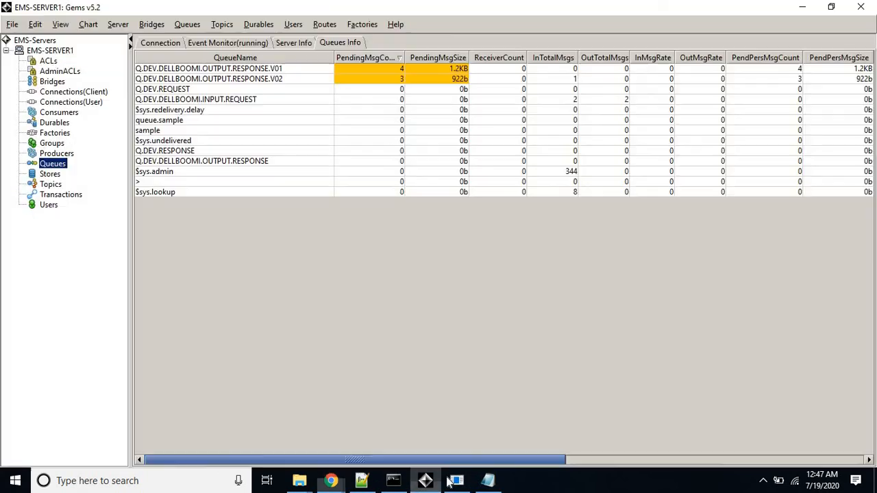
click(299, 67)
click(298, 81)
right_click(297, 69)
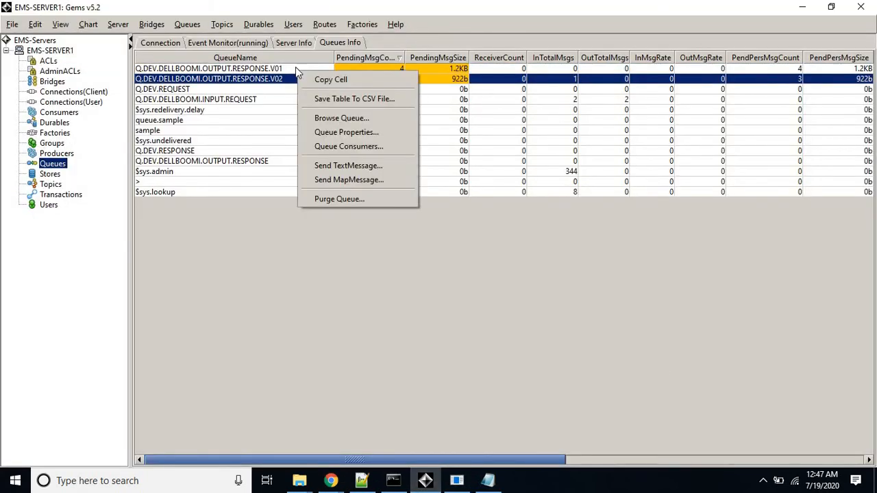
click(343, 198)
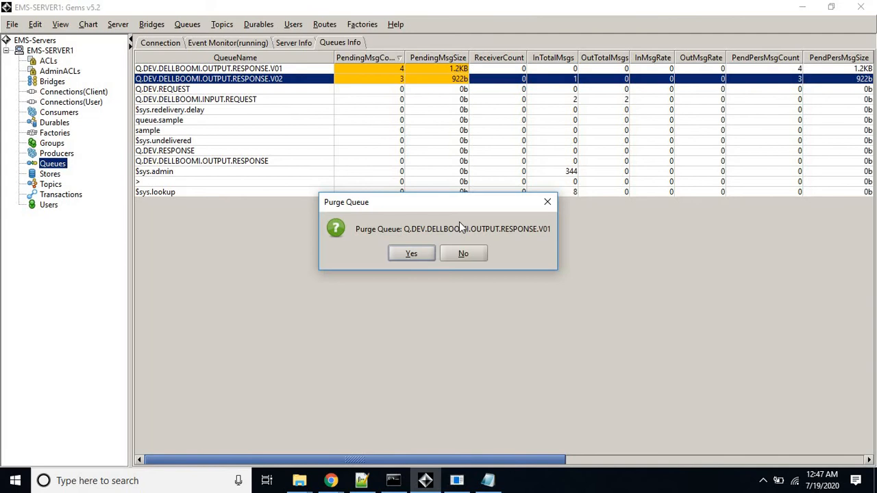
click(411, 254)
Purge the queue Q.DEV.DELLBOOMI.OUTPUT.RESPONSE.V02.
click(274, 70)
right_click(273, 69)
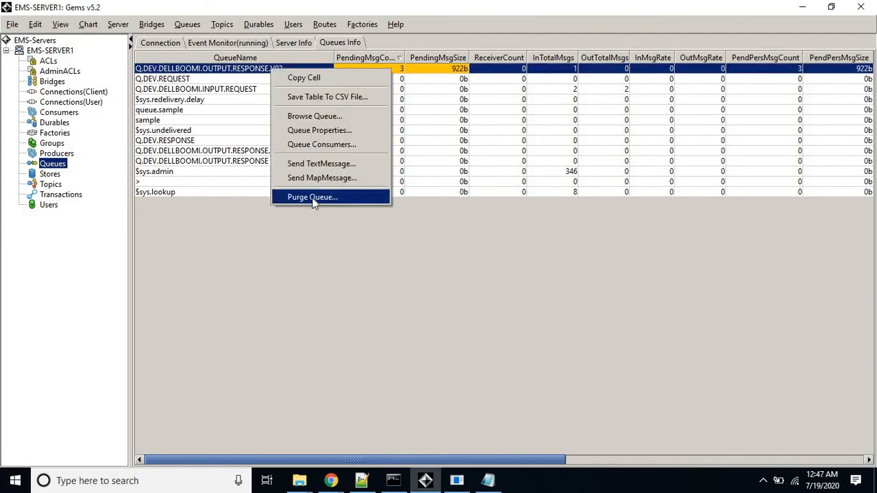
click(312, 198)
click(427, 253)
Switch to Notepad++ and check the first and last names in the sample XML's Contact blocks.
key(alt+Tab)
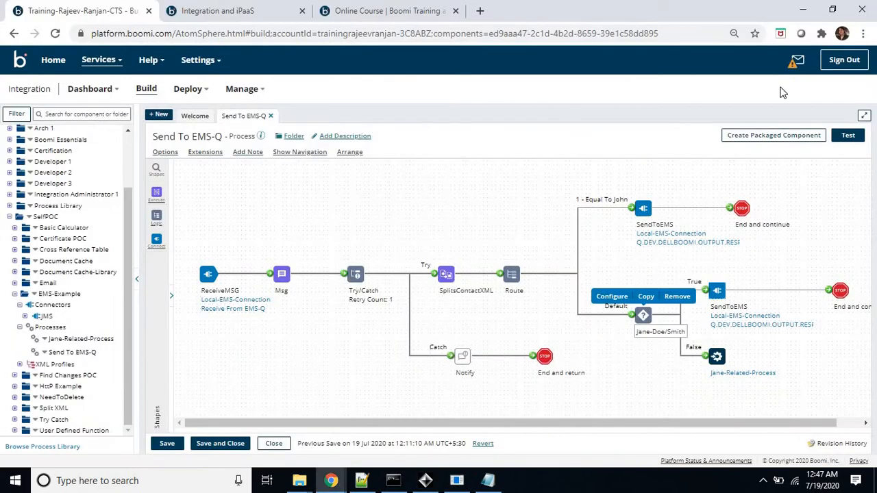
click(425, 481)
click(362, 480)
click(361, 262)
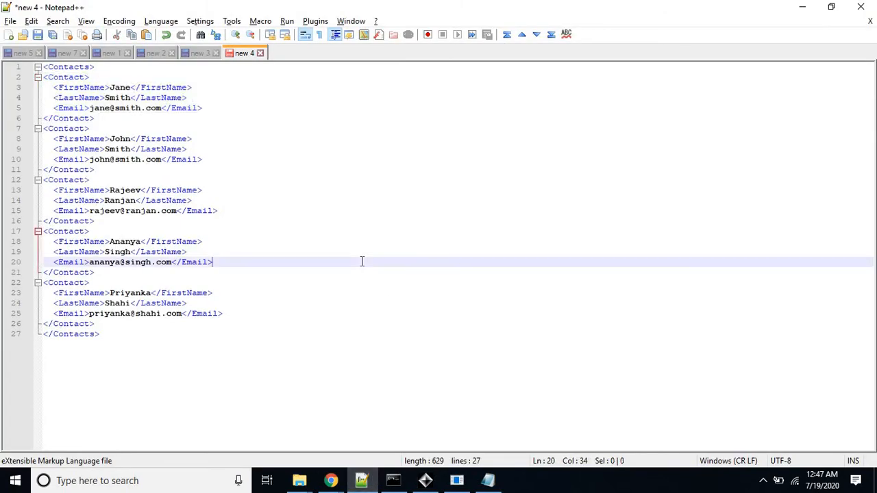
click(116, 108)
click(113, 139)
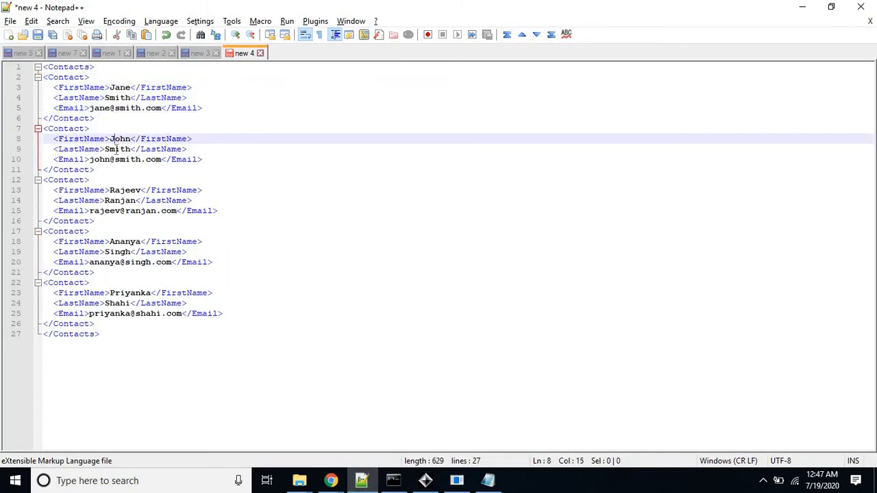
click(359, 224)
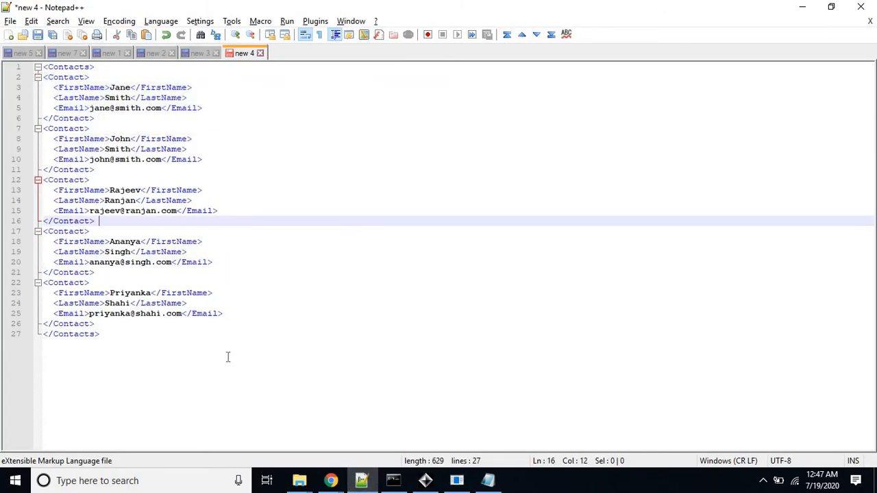
Copy the entire sample Contacts XML, switch to Boomi and save the Send To EMS-Q process.
key(ctrl+a)
key(ctrl+c)
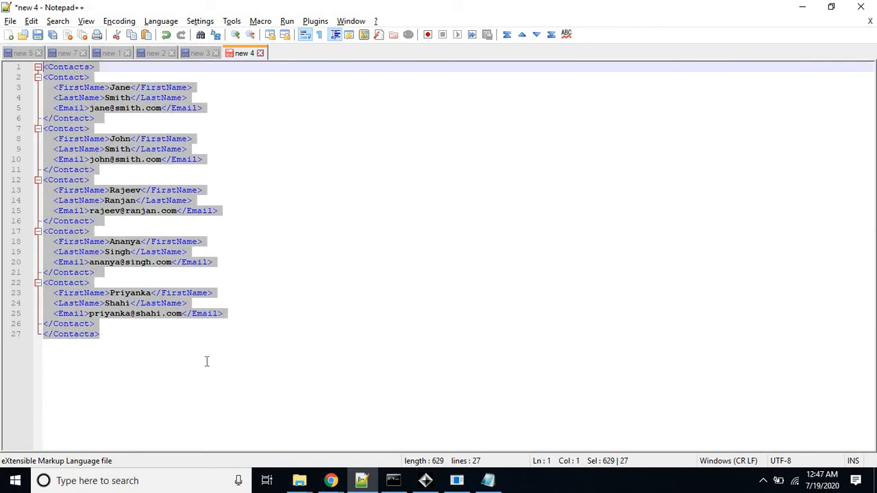
mouse_move(331, 481)
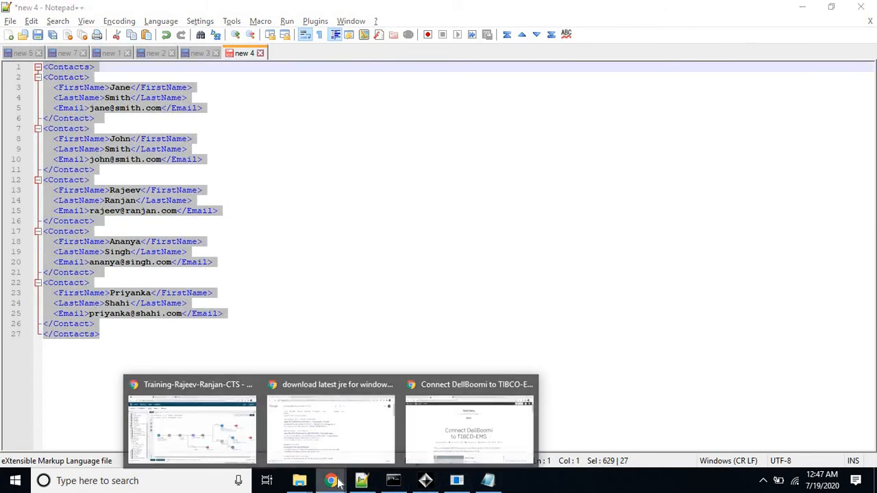
click(233, 433)
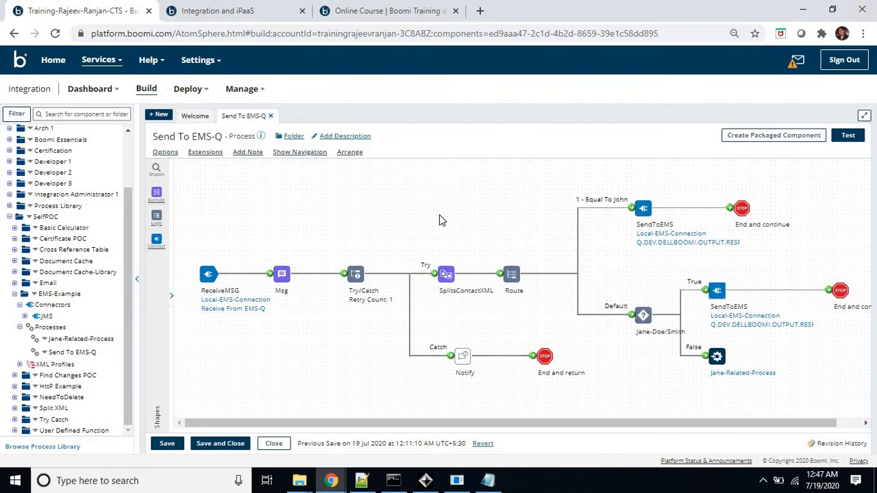
click(168, 444)
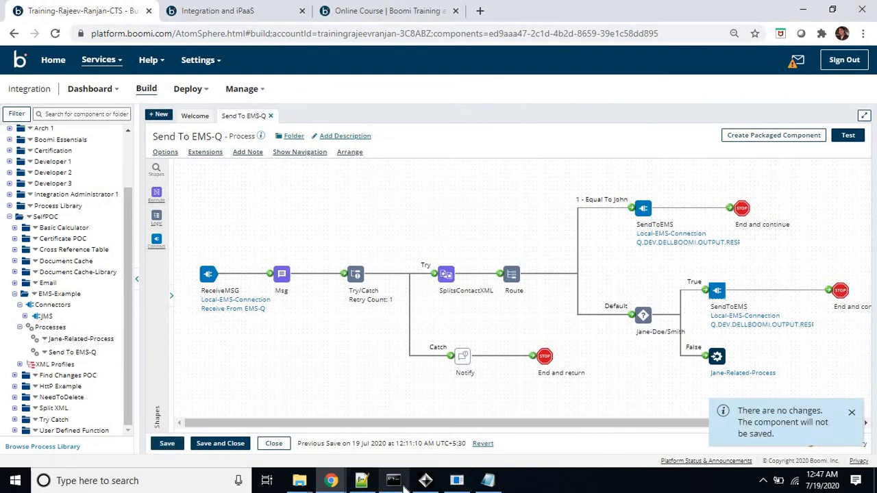
Switch to Gems, send the copied Contacts XML as a text message to Q.DEV.DELLBOOMI.INPUT.REQUEST and refresh the queue list.
mouse_move(404, 484)
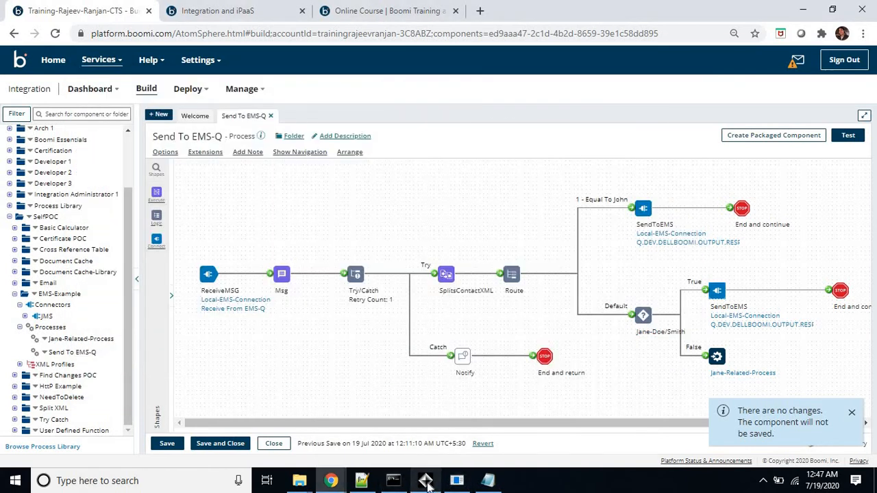
click(425, 480)
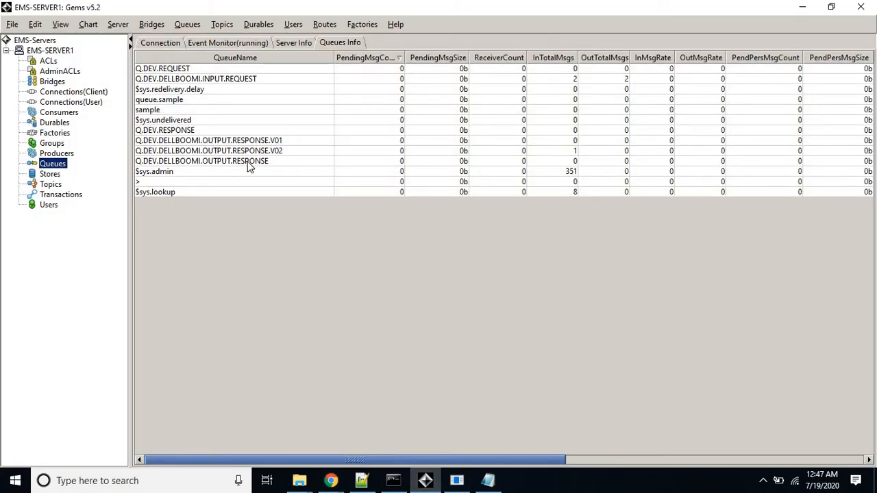
click(226, 80)
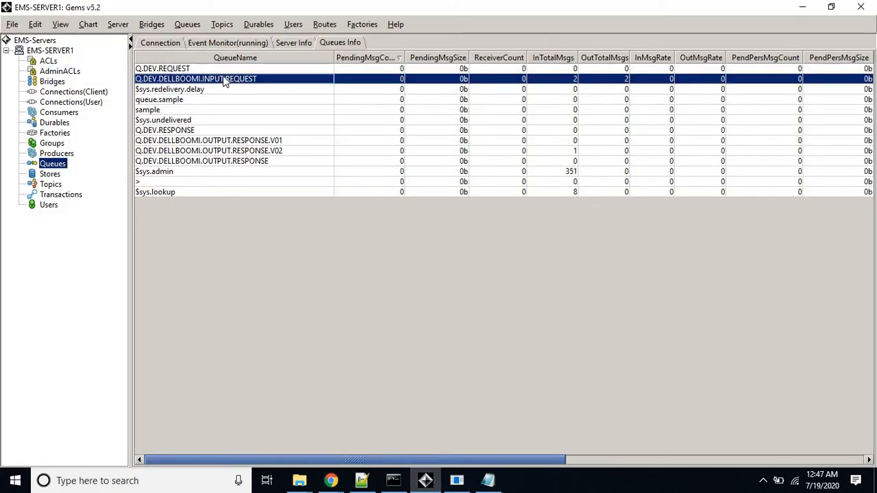
right_click(235, 81)
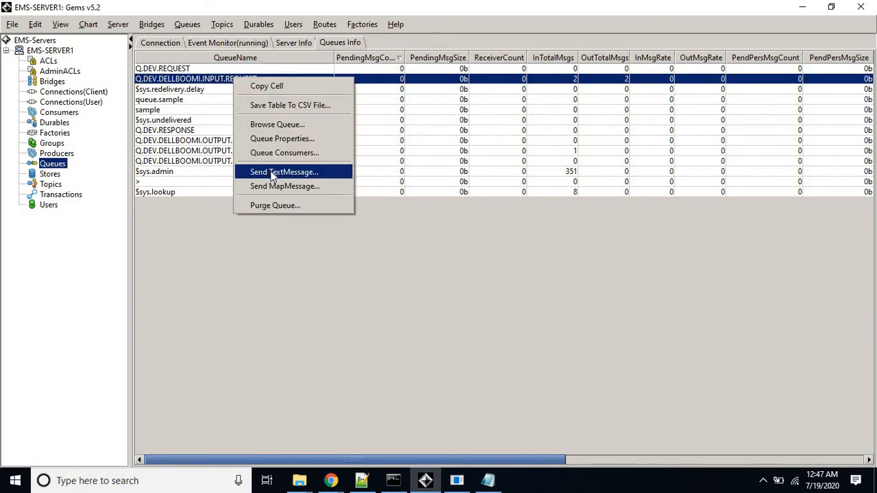
click(267, 171)
click(500, 168)
click(522, 203)
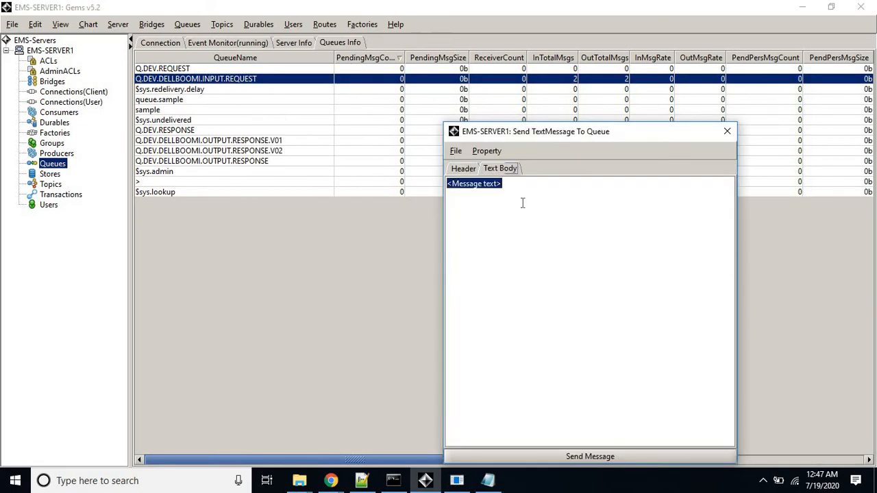
key(ctrl+v)
drag(542, 131, 530, 11)
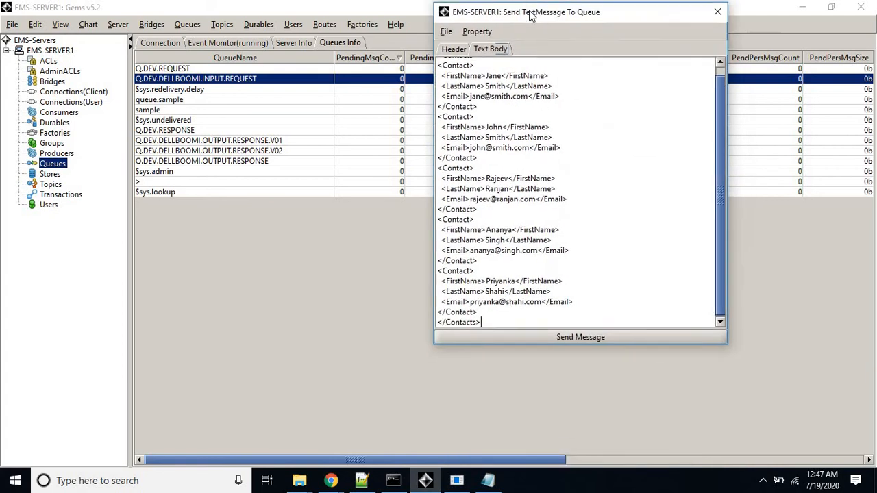
click(606, 341)
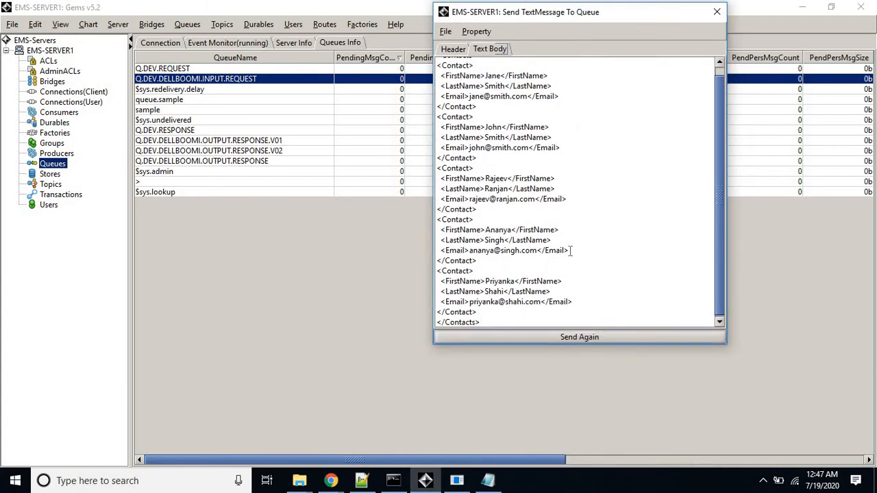
click(60, 24)
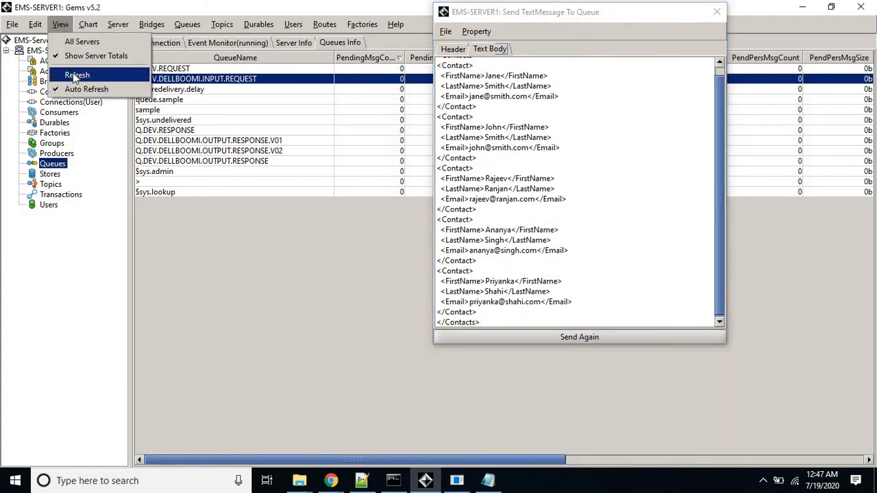
click(77, 76)
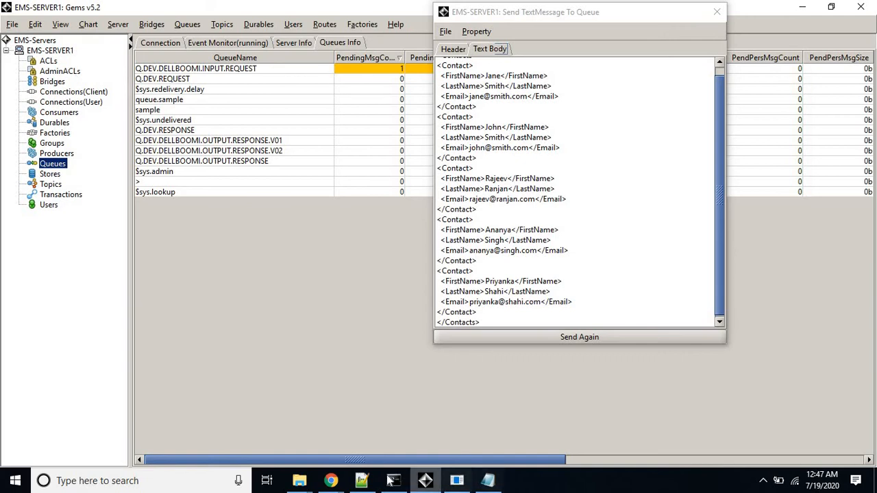
Switch to Boomi and run a test of the Send To EMS-Q process on the atom DESKTOP-US97VVH.
mouse_move(331, 481)
click(185, 437)
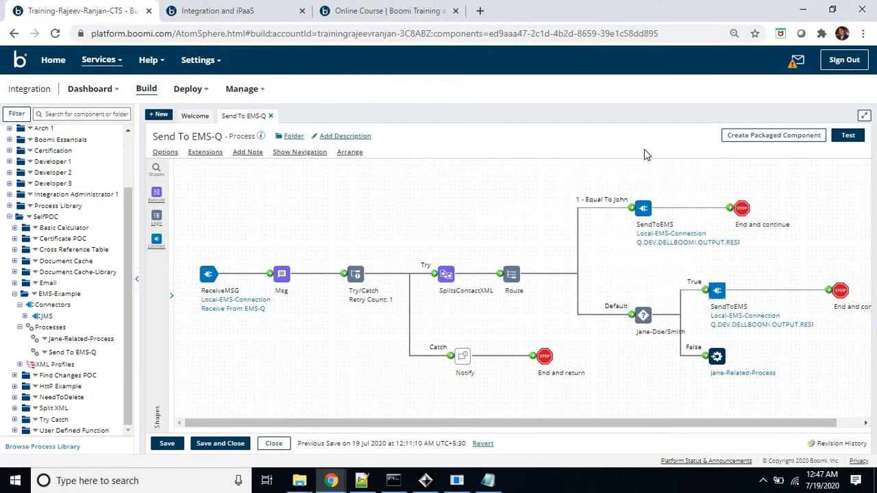
click(850, 137)
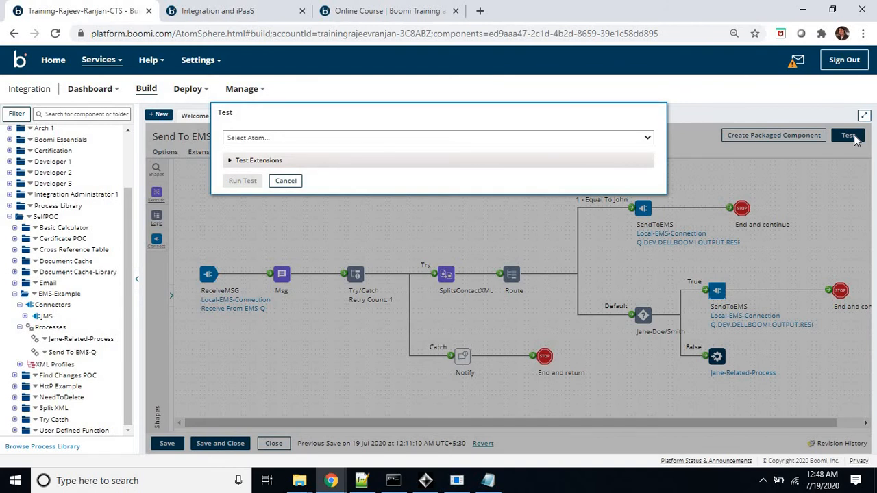
click(374, 137)
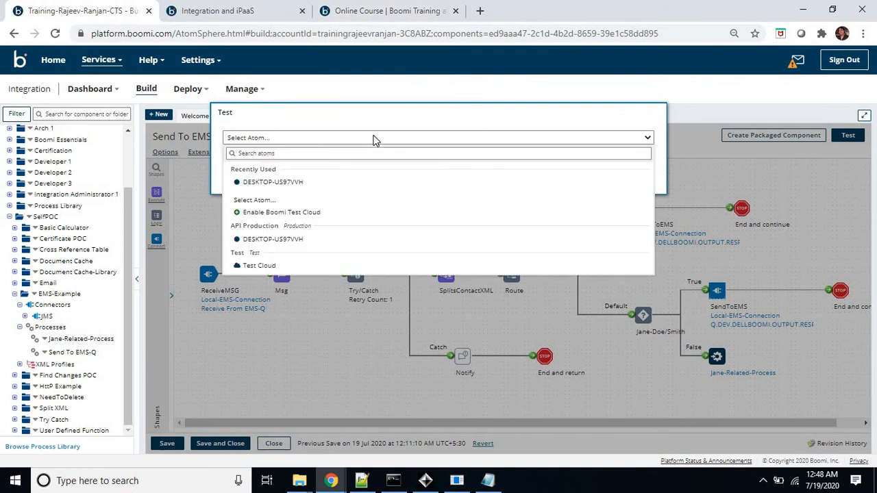
click(281, 184)
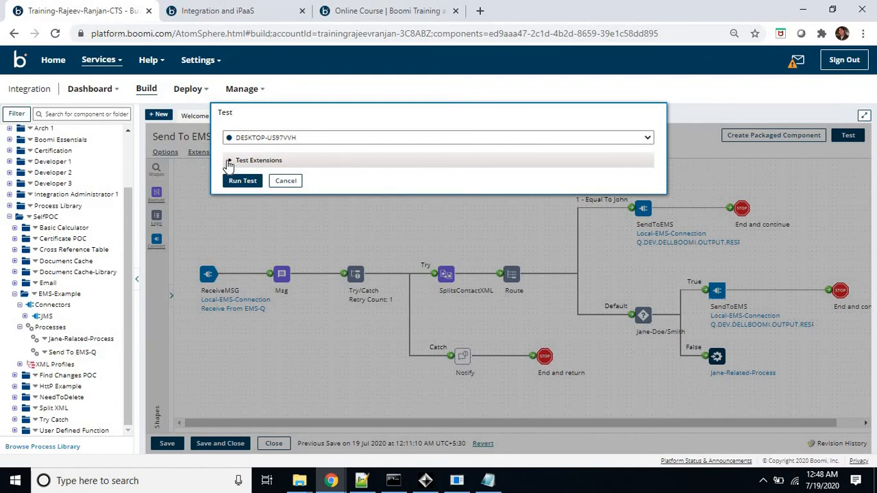
click(231, 162)
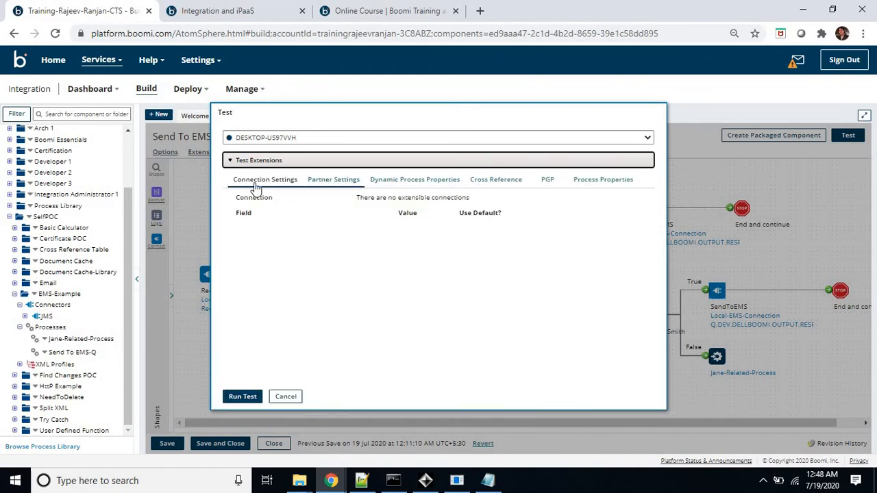
click(231, 160)
click(240, 181)
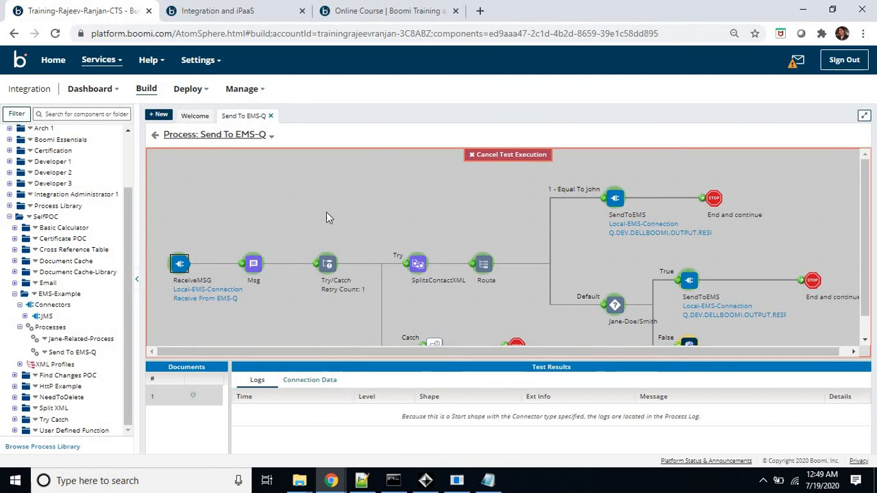
Examine the Contacts XML that reached the Try/Catch shape by viewing its source document in the test results.
scroll(335, 308, down, 1)
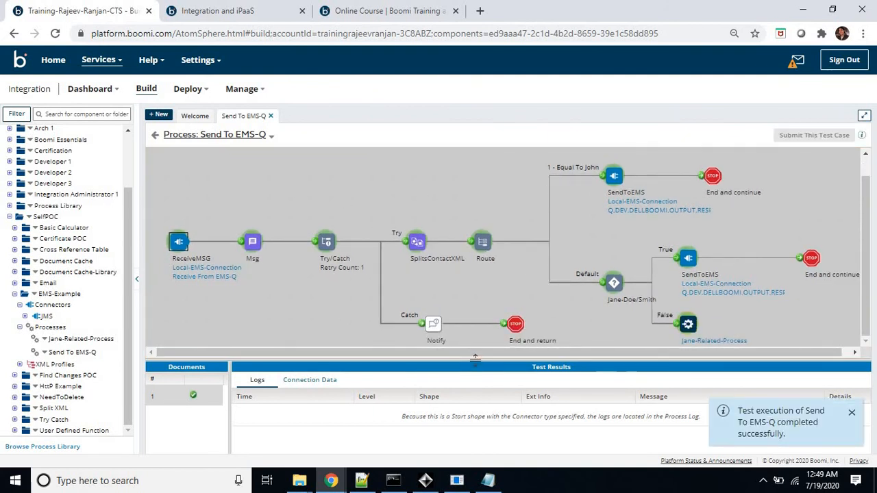
drag(475, 360, 476, 363)
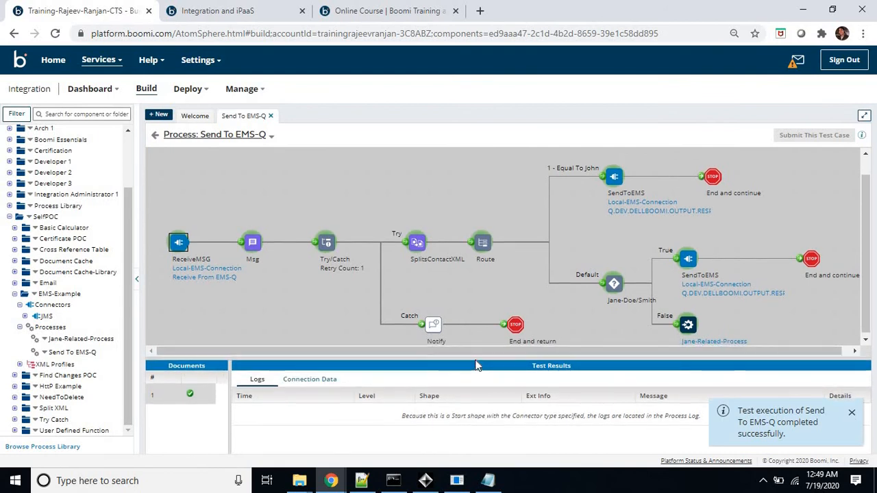
click(252, 244)
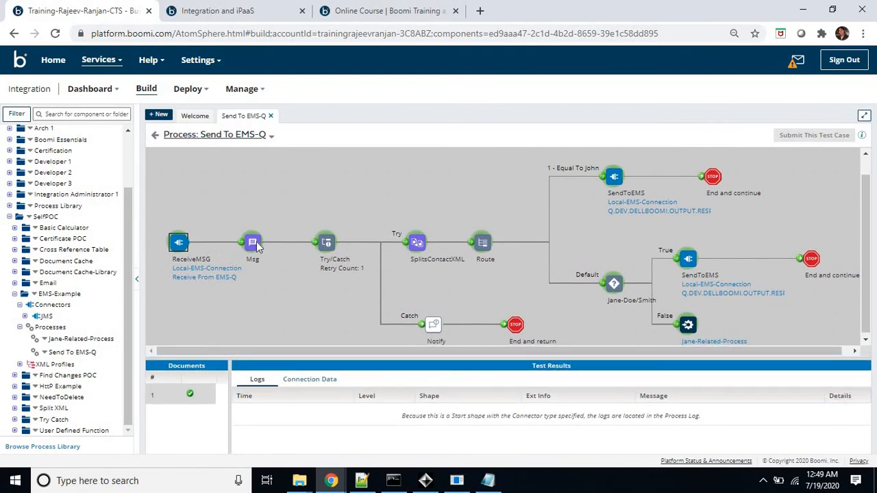
click(332, 246)
drag(333, 358, 335, 325)
click(328, 346)
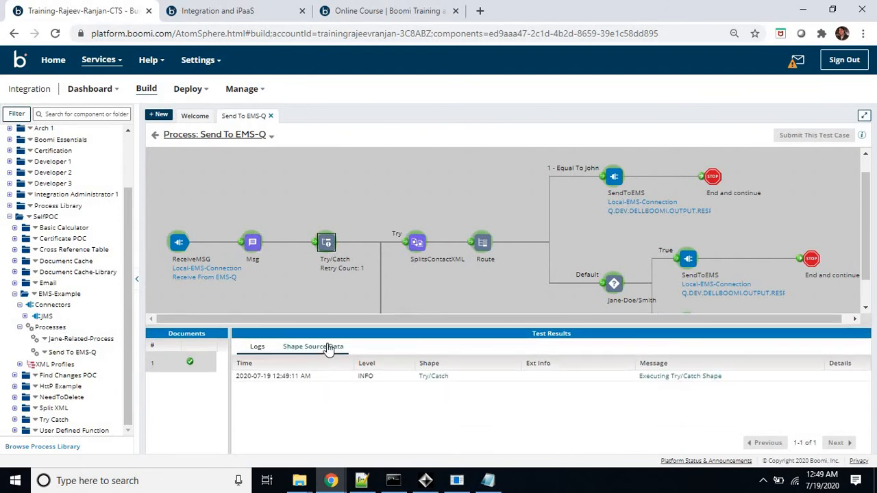
click(242, 379)
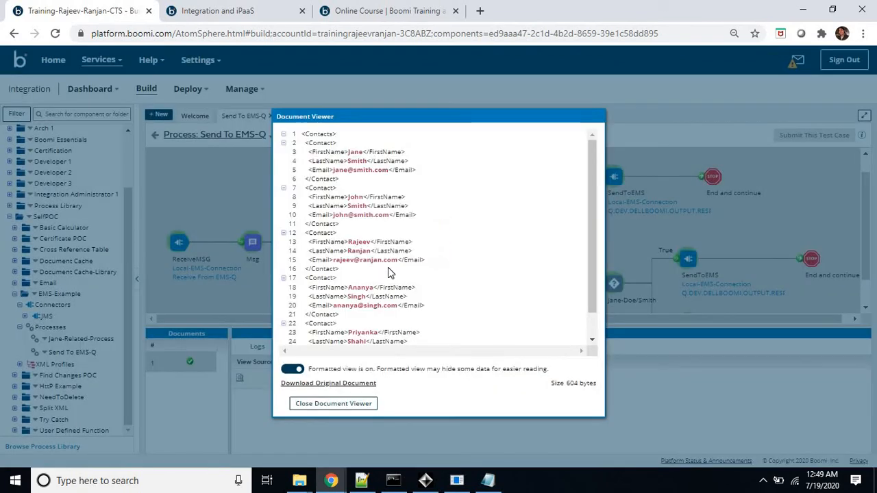
scroll(350, 203, down, 1)
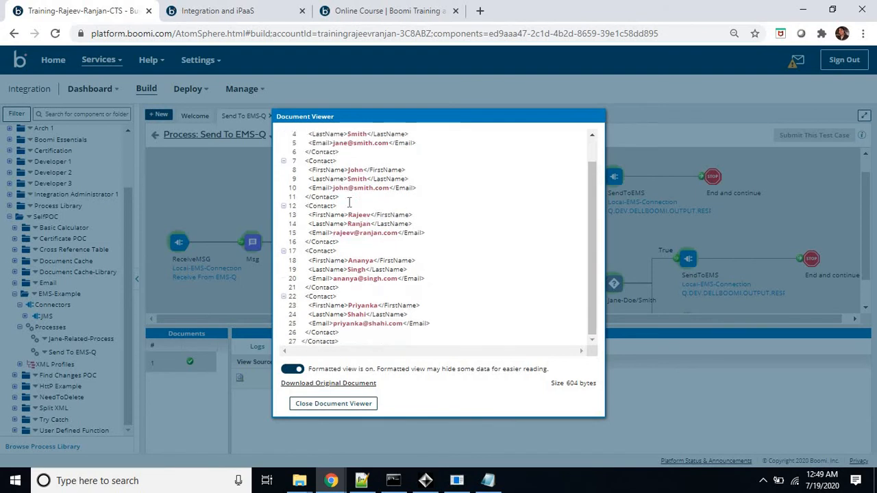
scroll(340, 218, up, 1)
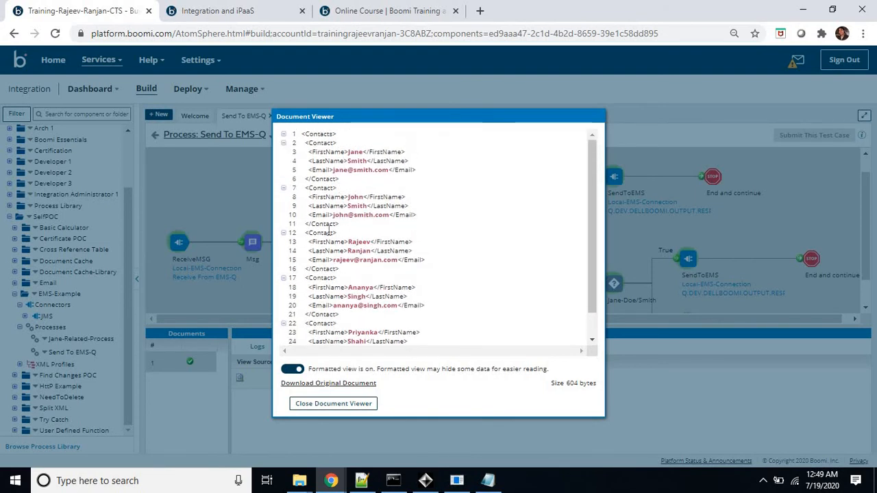
click(353, 407)
Show the SplitsContactXML shape's data processing steps and list the Route shape's source documents.
click(417, 245)
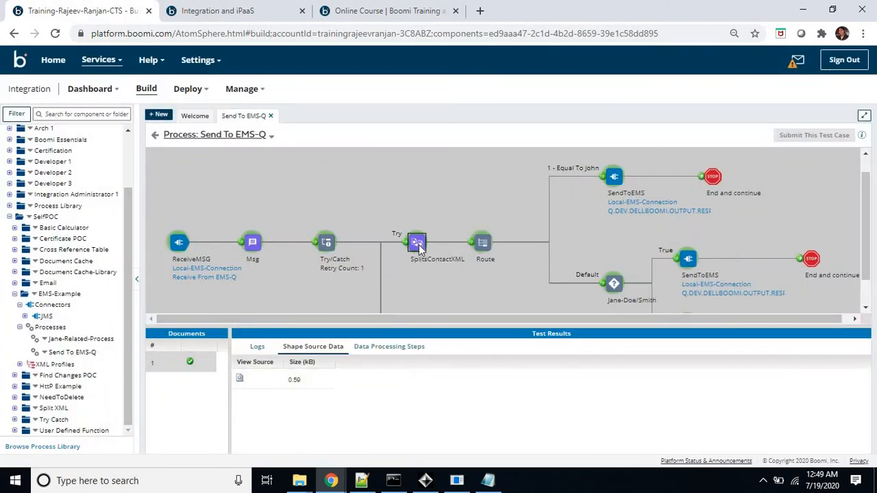
click(388, 348)
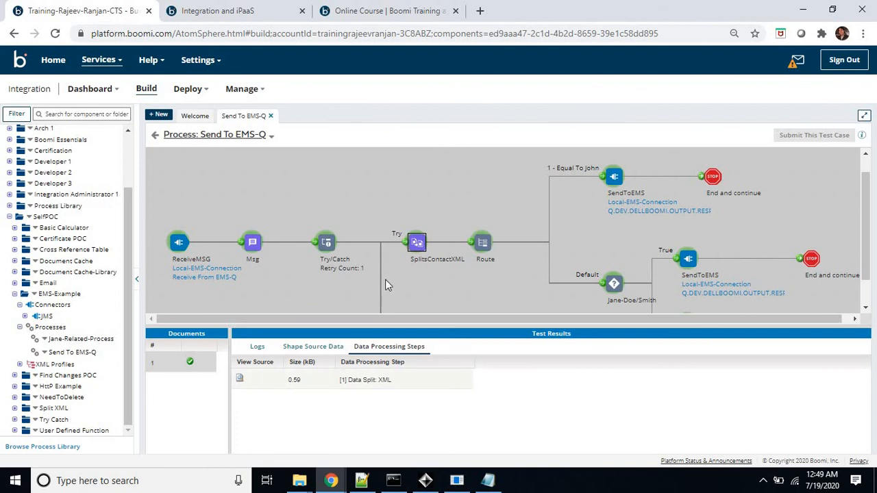
click(481, 247)
click(335, 346)
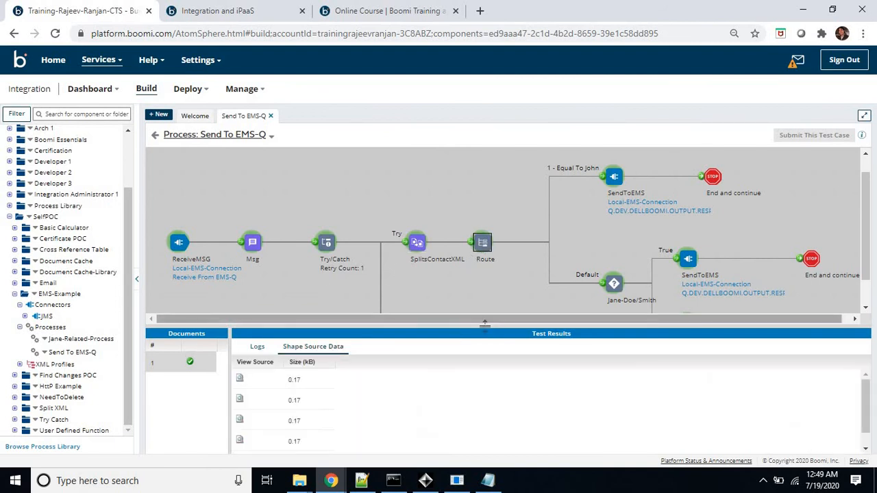
drag(484, 326, 483, 282)
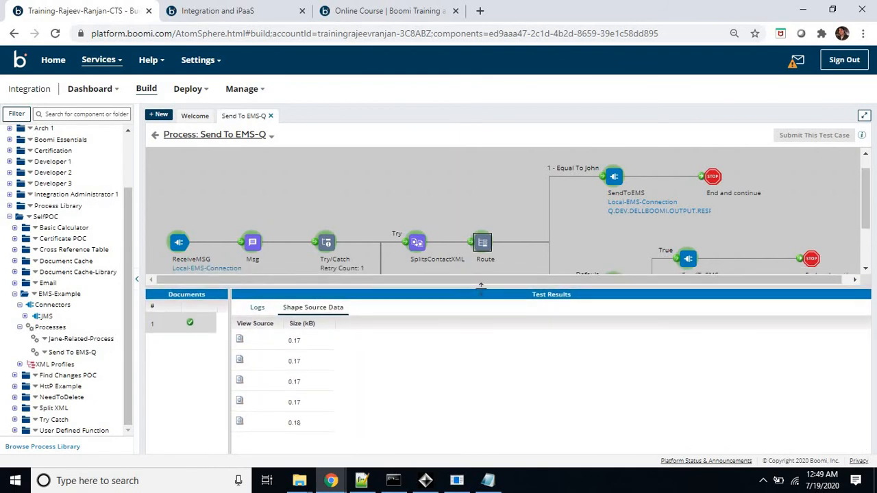
Check the original Contacts XML in Notepad++ and compare it with the Route shape's first two source documents in Boomi.
click(361, 481)
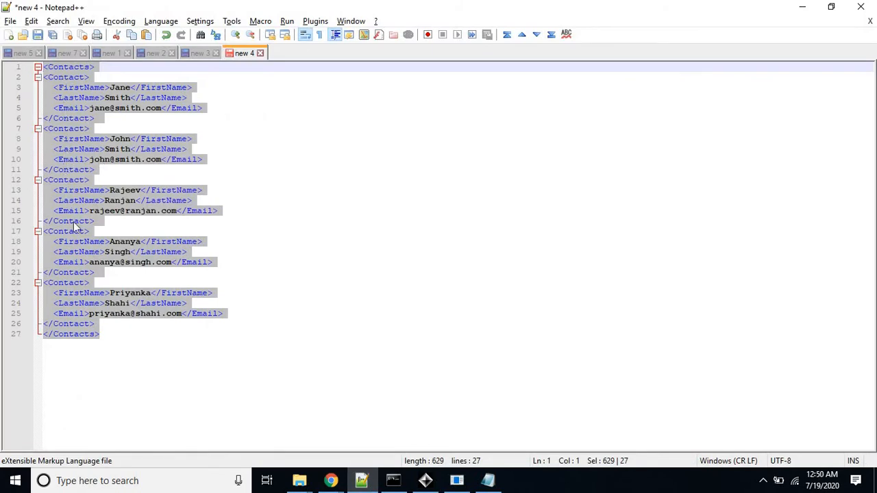
click(802, 7)
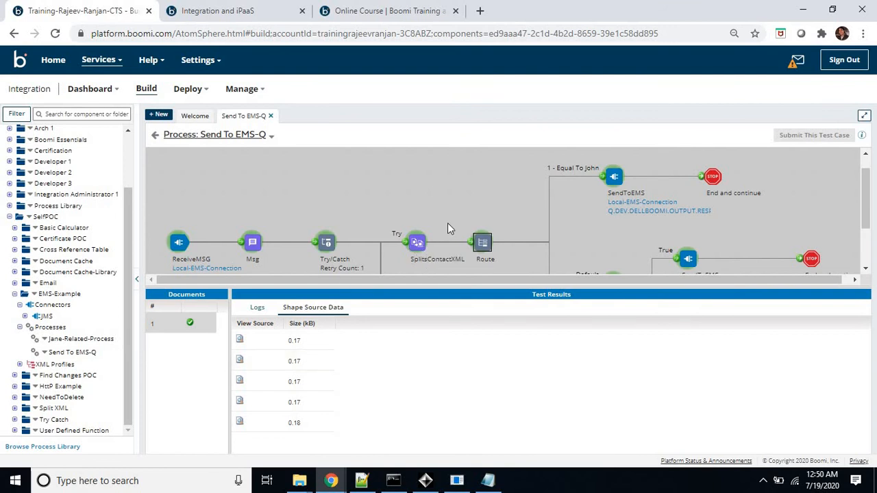
click(245, 339)
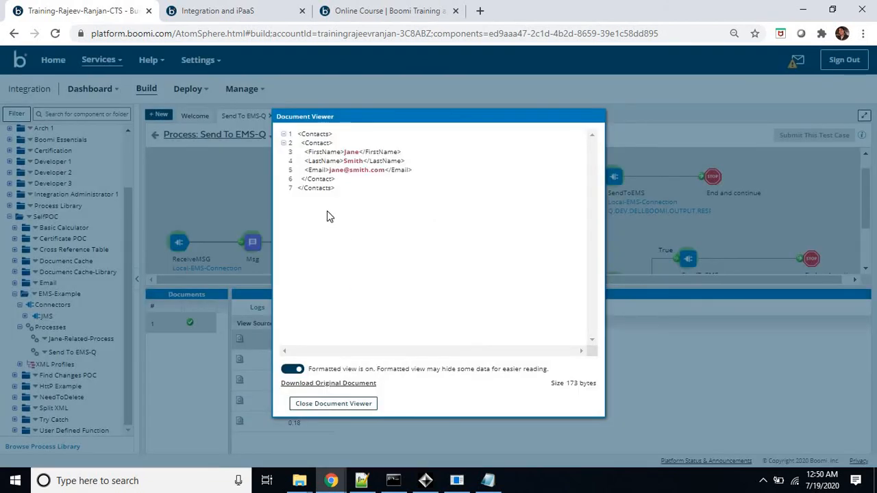
click(337, 404)
click(240, 360)
click(346, 404)
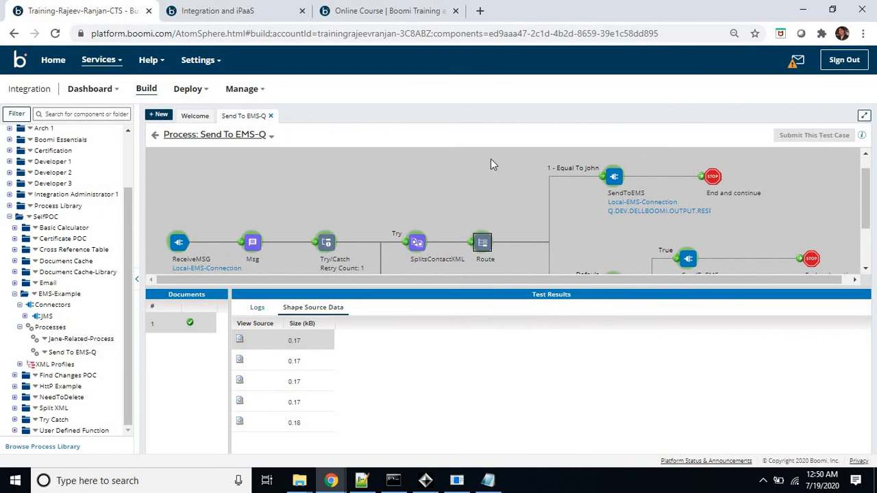
Show the connection data of the SendToEMS connector on the Equal To John branch.
scroll(490, 164, down, 2)
scroll(489, 213, up, 2)
click(613, 179)
click(389, 308)
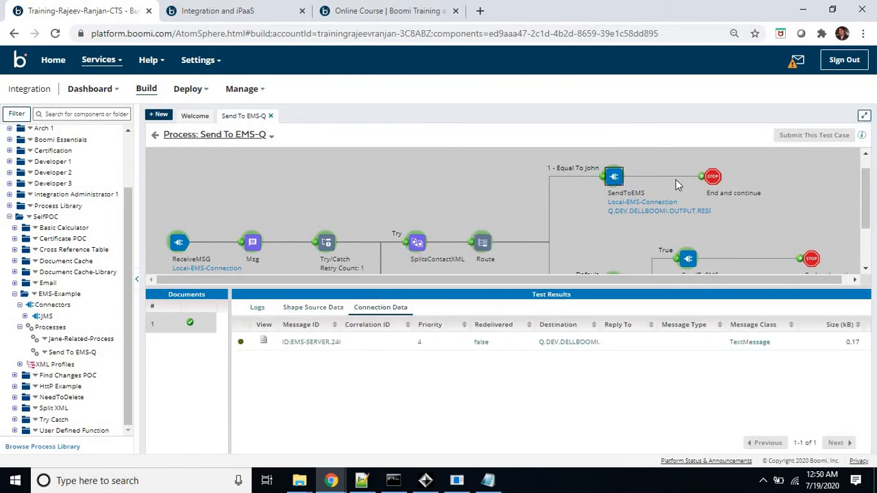
Show the shape source data of the Equal To John branch's End and continue shape and its SendToEMS connector.
click(713, 178)
click(313, 307)
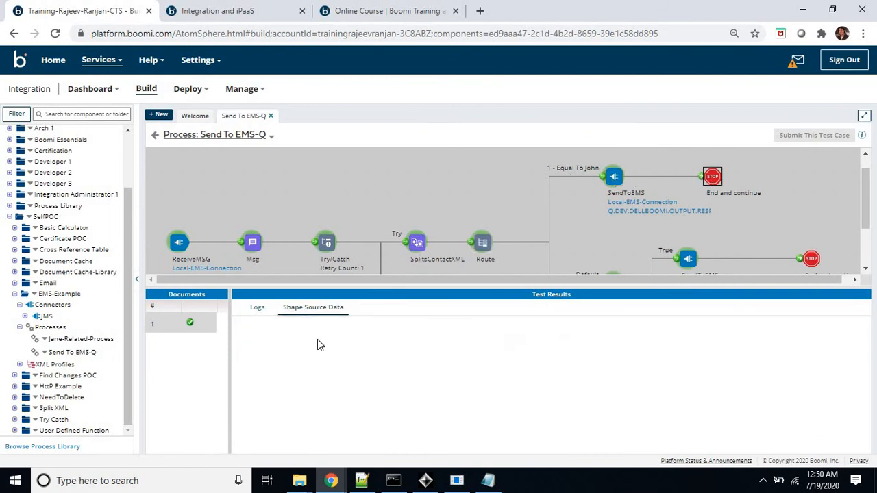
click(619, 181)
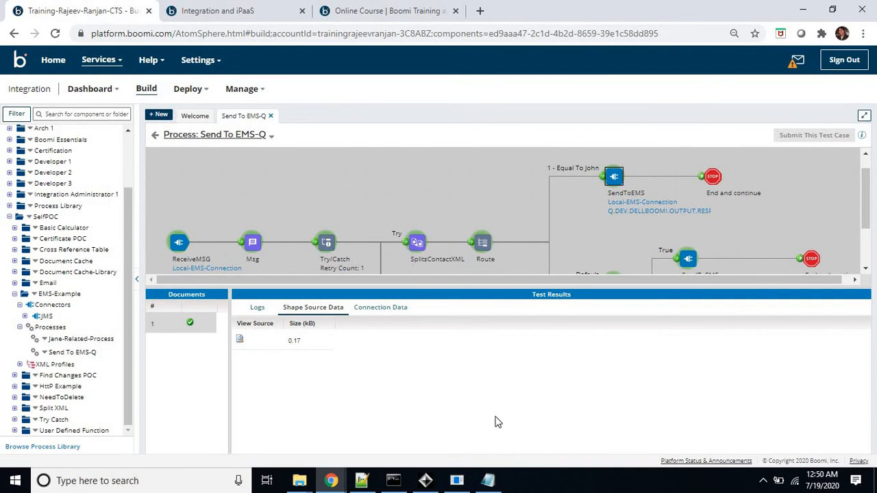
Switch to Gems and refresh the queue list to check the pending messages on the output response queues.
click(425, 480)
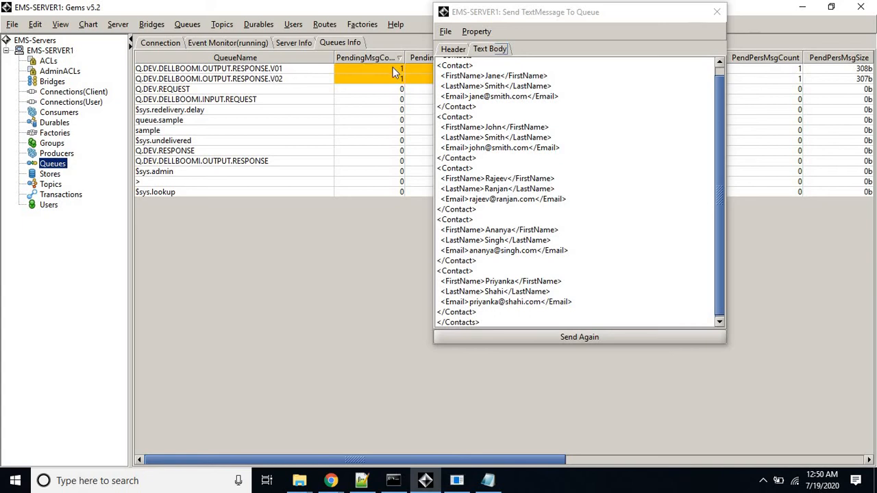
click(60, 24)
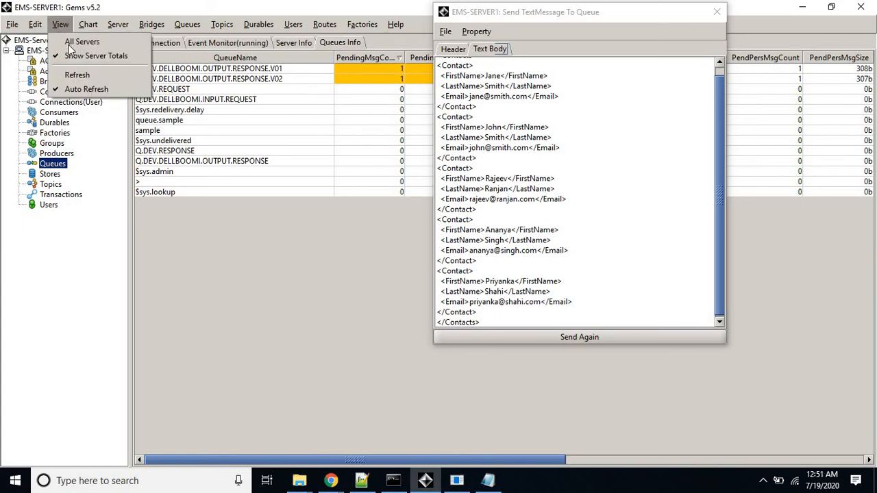
click(80, 76)
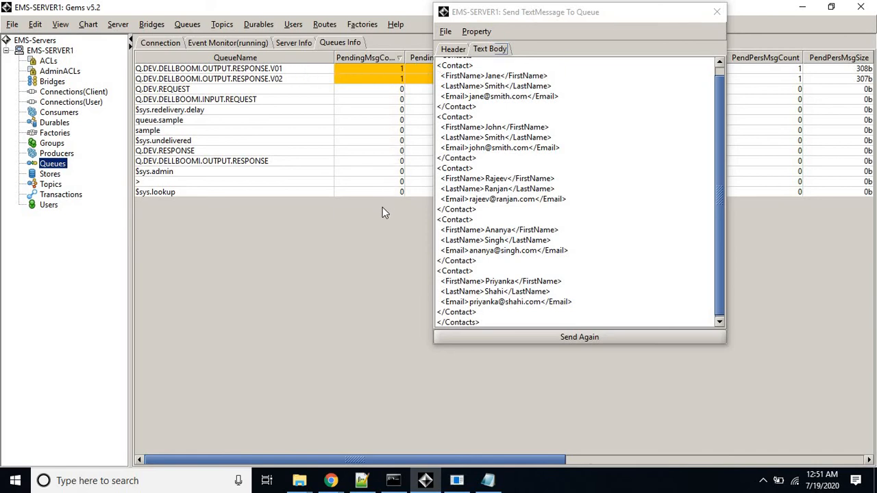
Return to Boomi and enlarge the process canvas to show the Default branch's True and False paths, rechecking the queues in Gems.
key(alt+Tab)
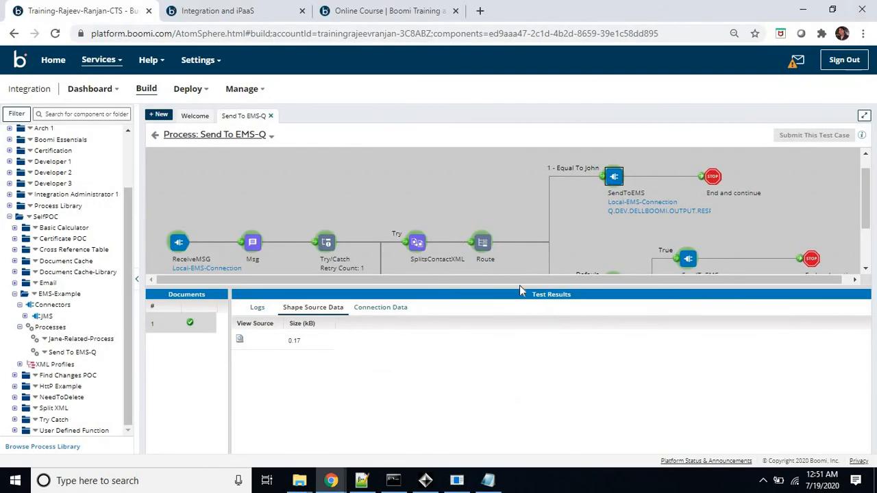
drag(518, 285, 526, 347)
scroll(524, 178, down, 2)
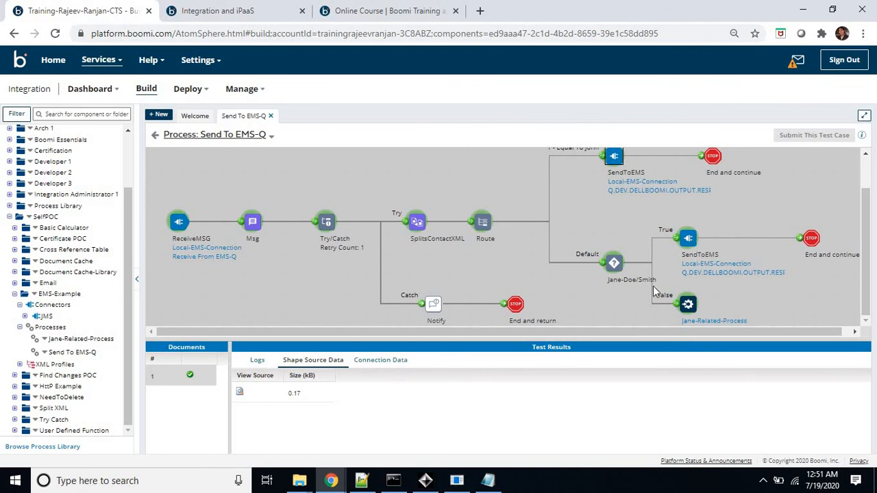
key(alt+Tab)
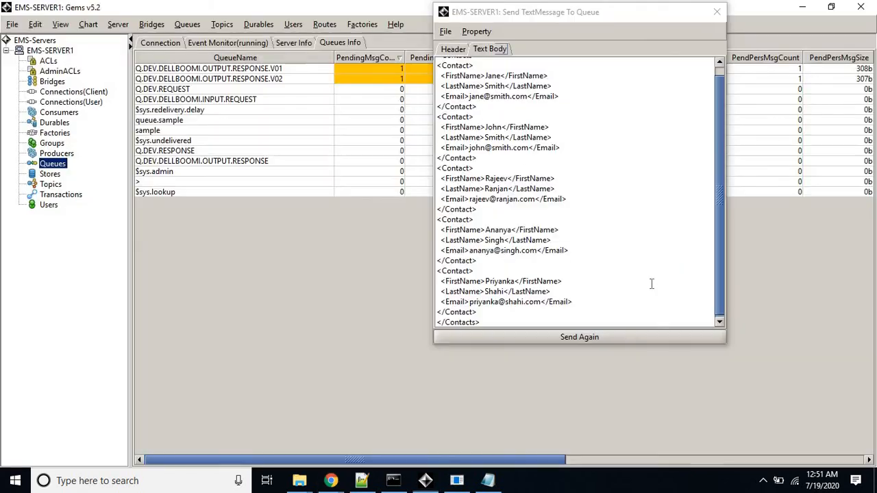
key(alt+Tab)
Check the name fields of the first two contacts in Notepad++ against the branches of the Boomi process.
click(361, 480)
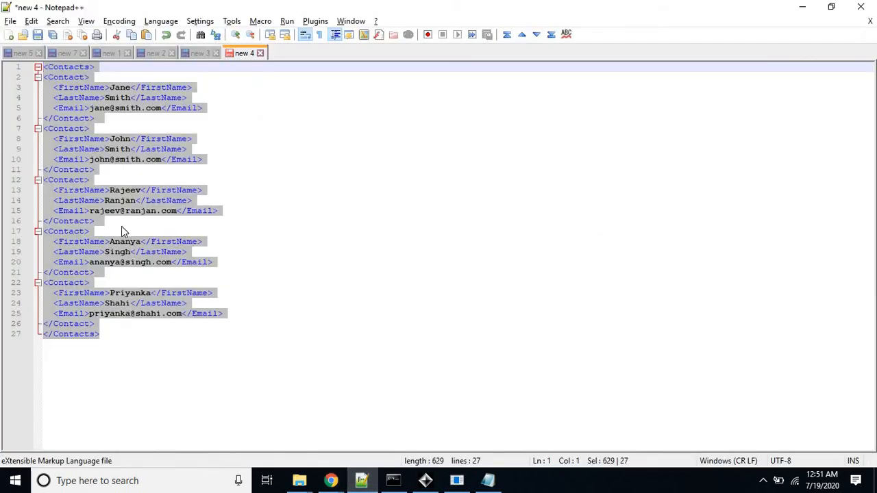
double_click(115, 150)
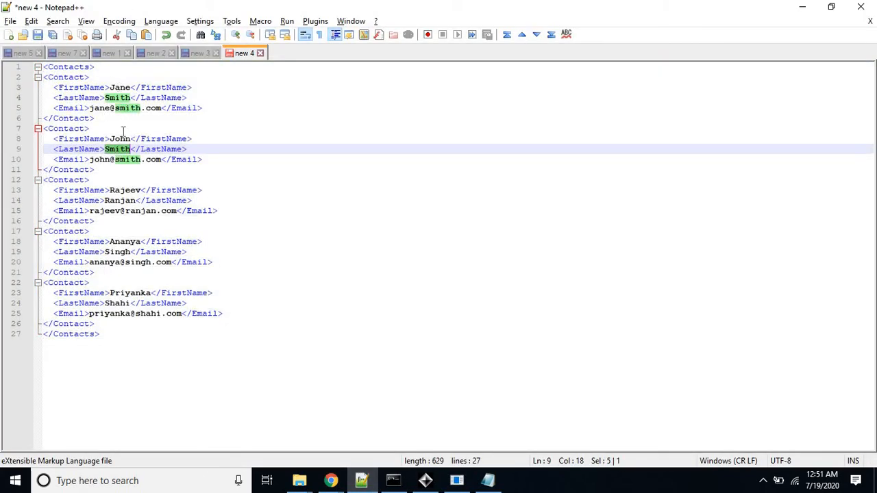
double_click(121, 88)
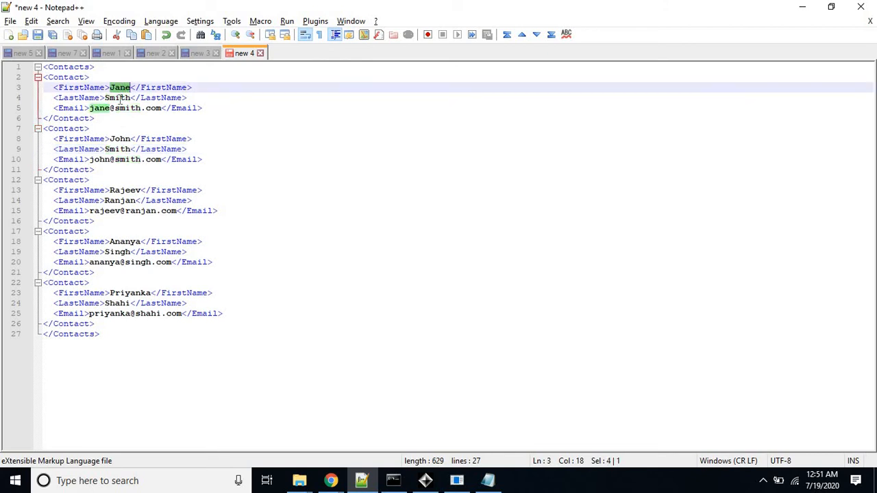
double_click(118, 98)
double_click(121, 139)
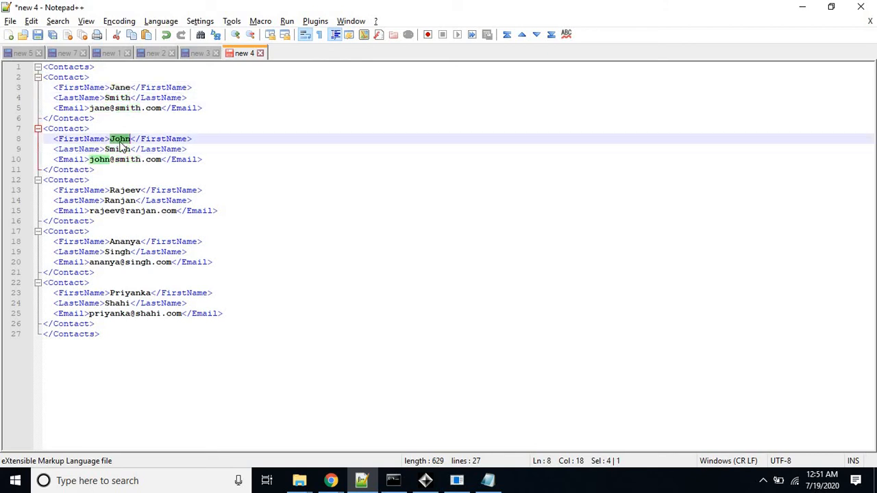
key(alt+Tab)
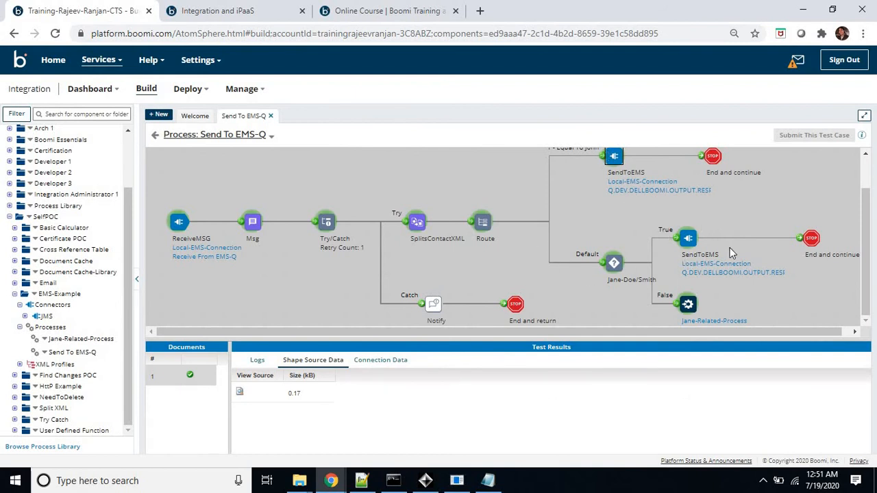
key(alt+Tab)
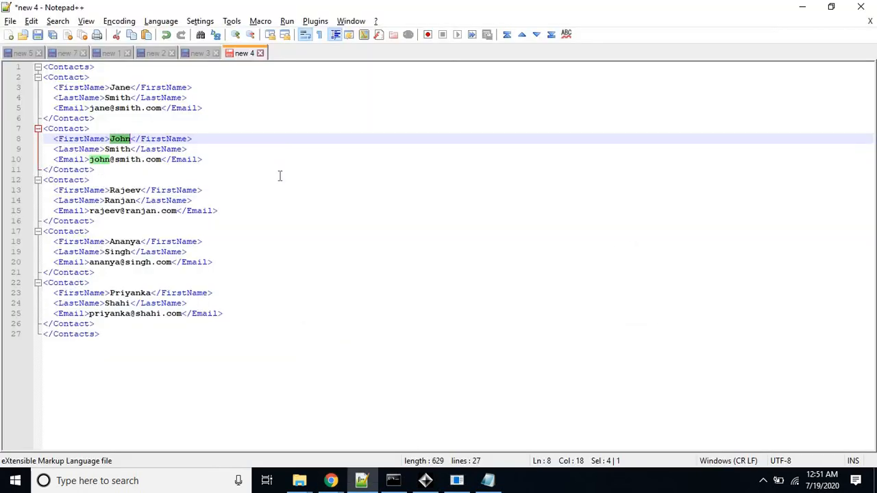
View the source document that reached the SendToEMS connector on the True path in Boomi, and close the viewer.
key(alt+Tab)
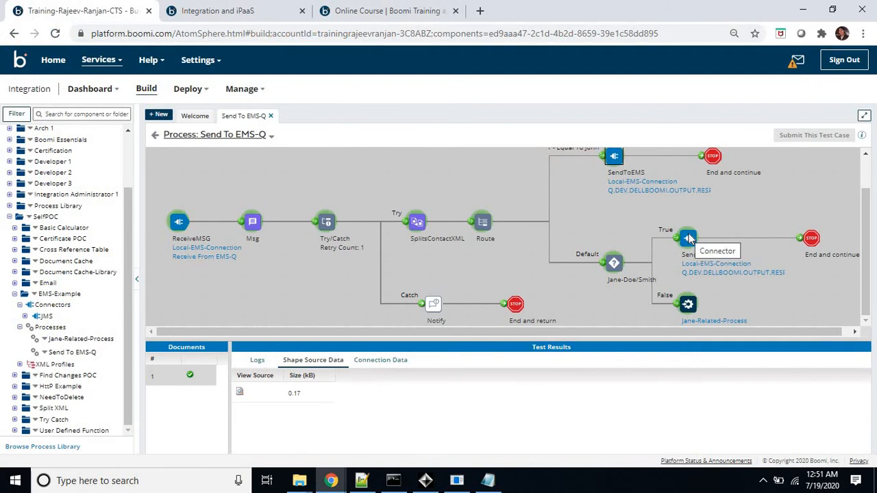
click(239, 392)
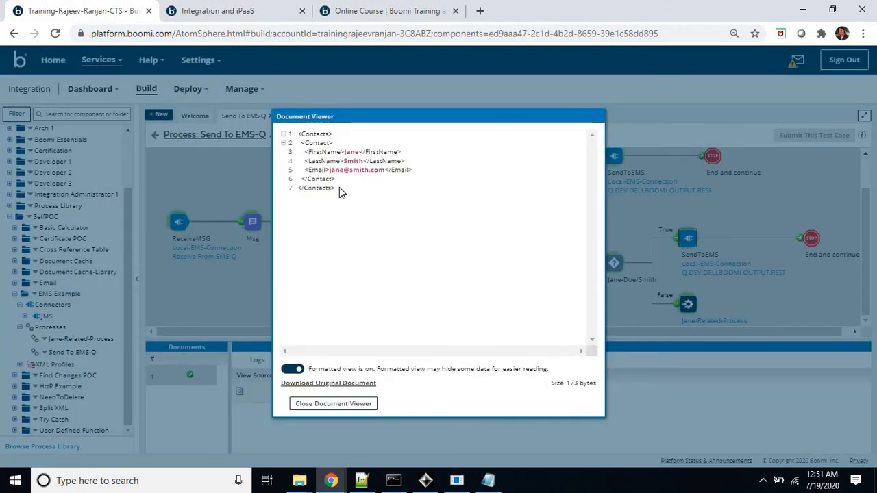
drag(312, 170, 288, 129)
click(288, 129)
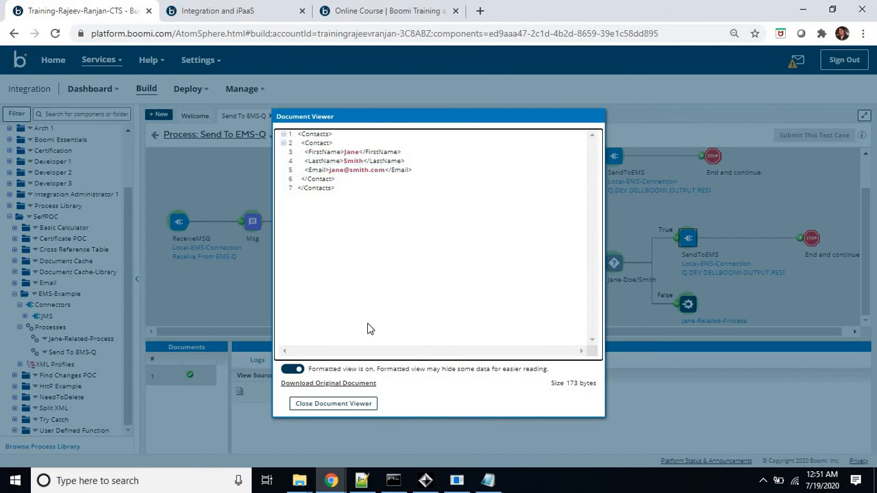
click(331, 409)
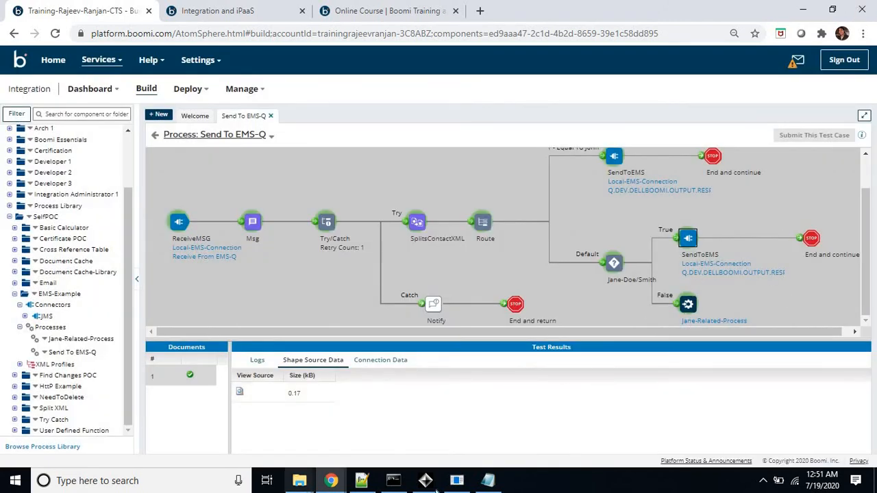
Check the Q.DEV.DELLBOOMI.OUTPUT.RESPONSE.V02 queue's pending messages in Gems and return to Boomi.
click(436, 484)
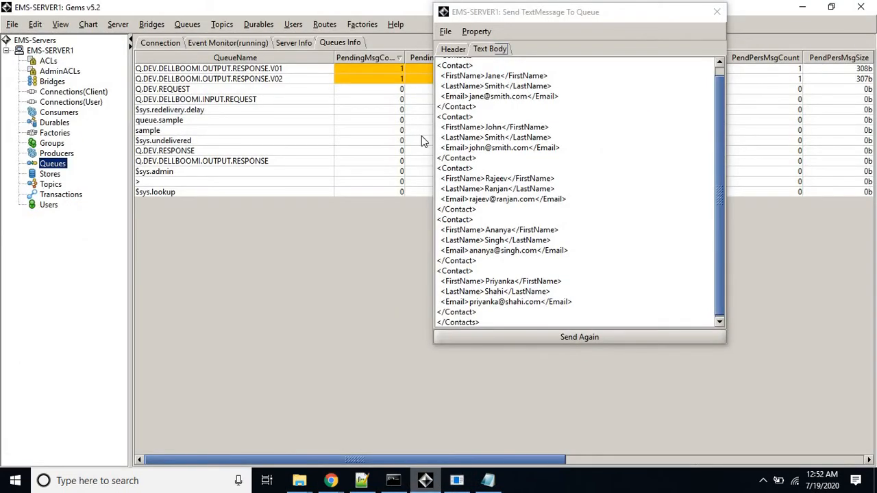
click(255, 80)
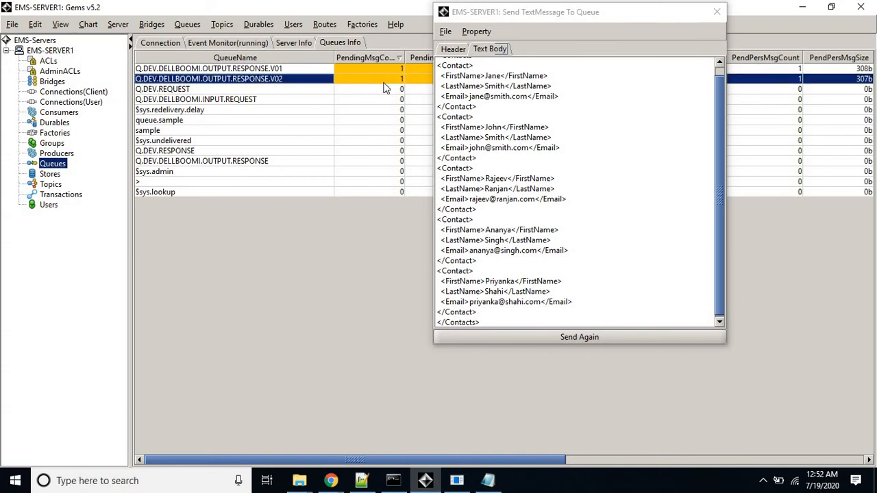
key(alt+Tab)
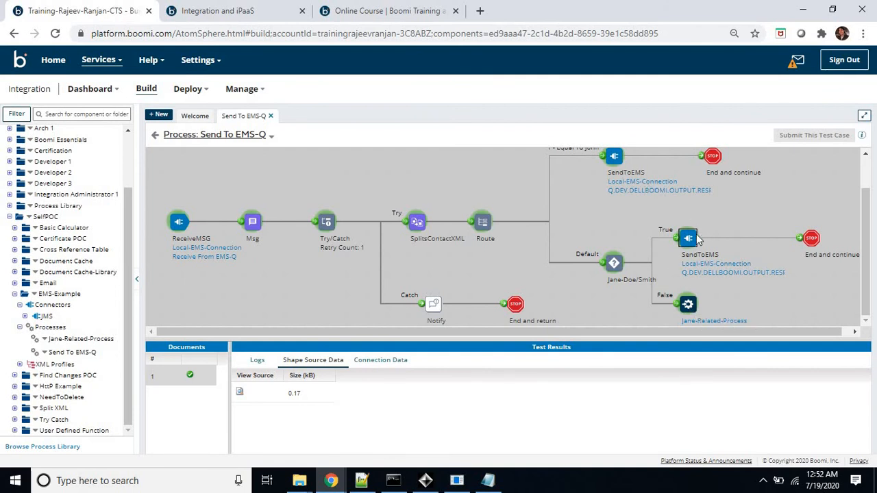
List the source documents of the Jane-Related-Process call on the False path and view the first one.
click(688, 306)
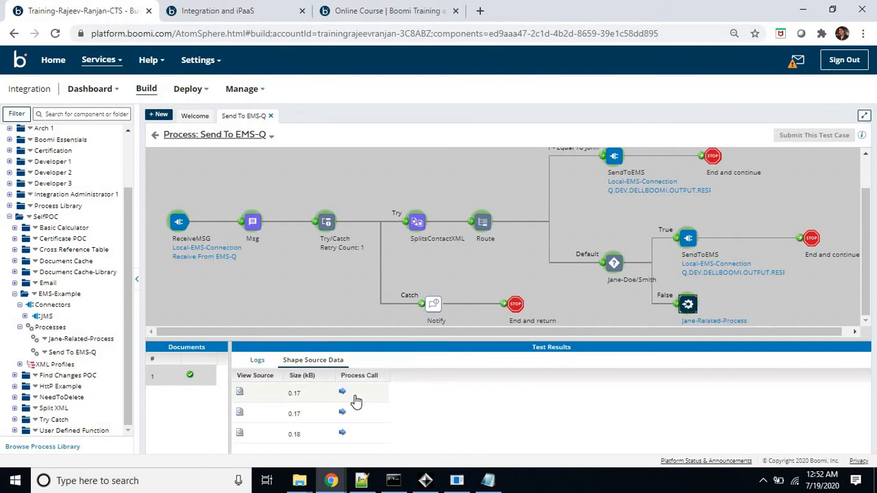
drag(399, 337, 400, 313)
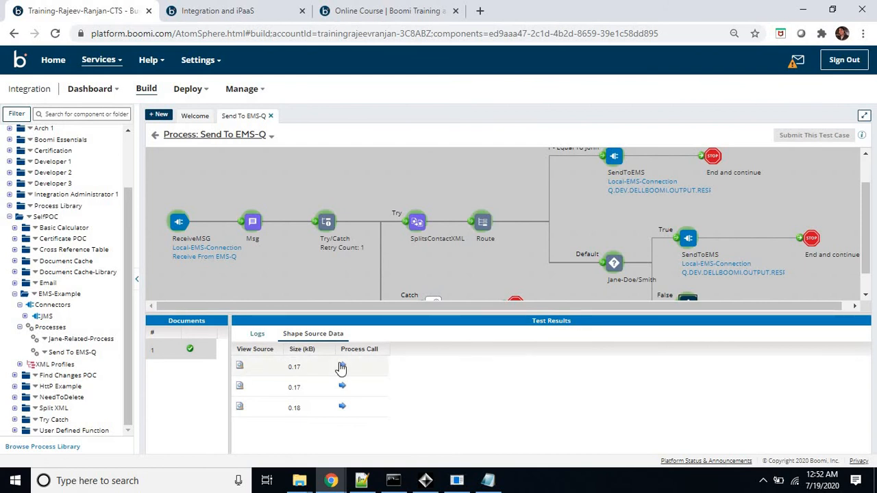
click(241, 367)
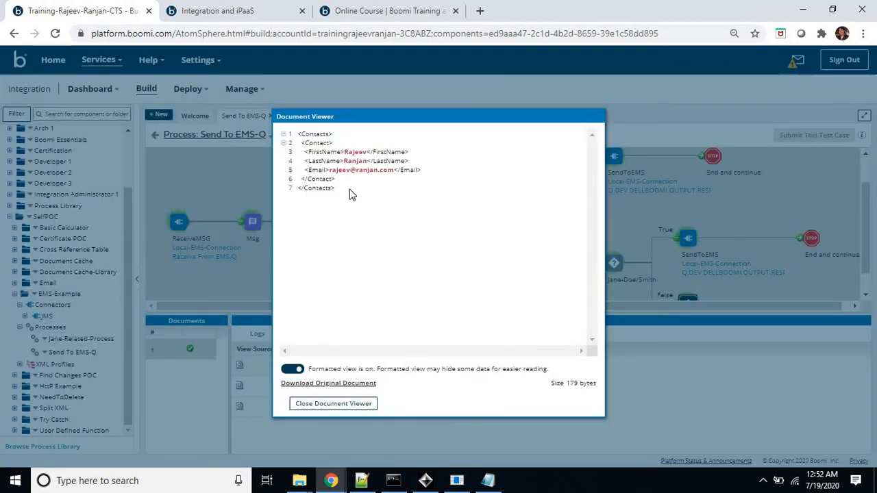
click(359, 403)
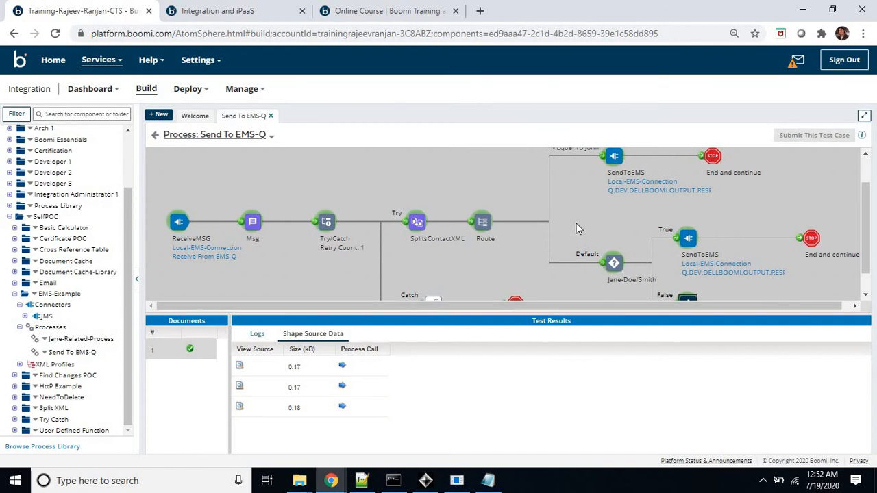
Inspect the Jane-Related-Process call executed for the first source document, and return to the Send To EMS-Q process.
scroll(576, 228, down, 1)
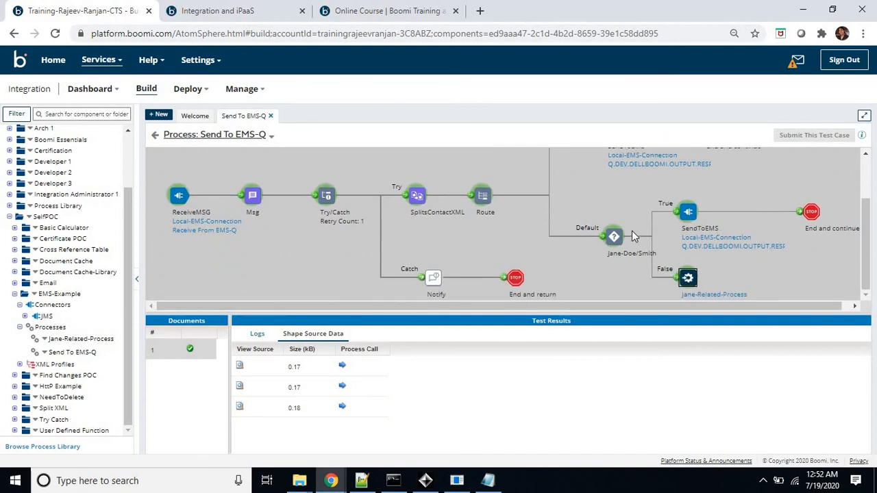
scroll(631, 233, up, 2)
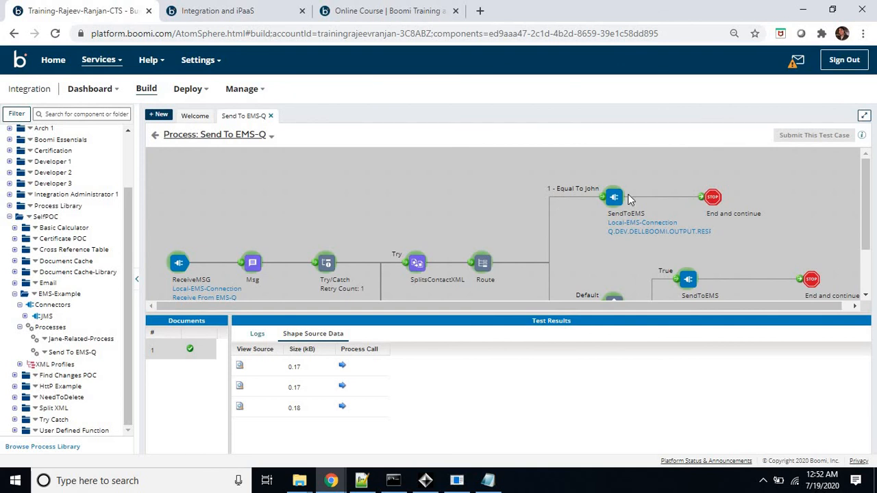
scroll(603, 244, down, 2)
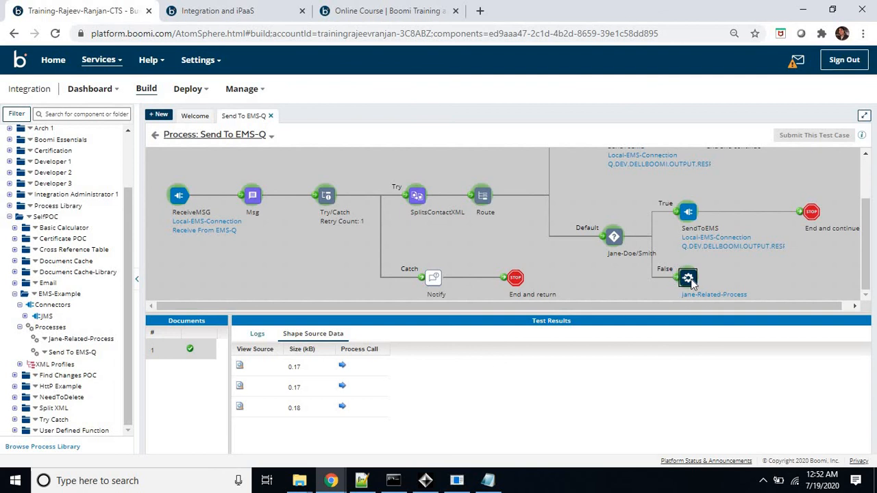
click(342, 366)
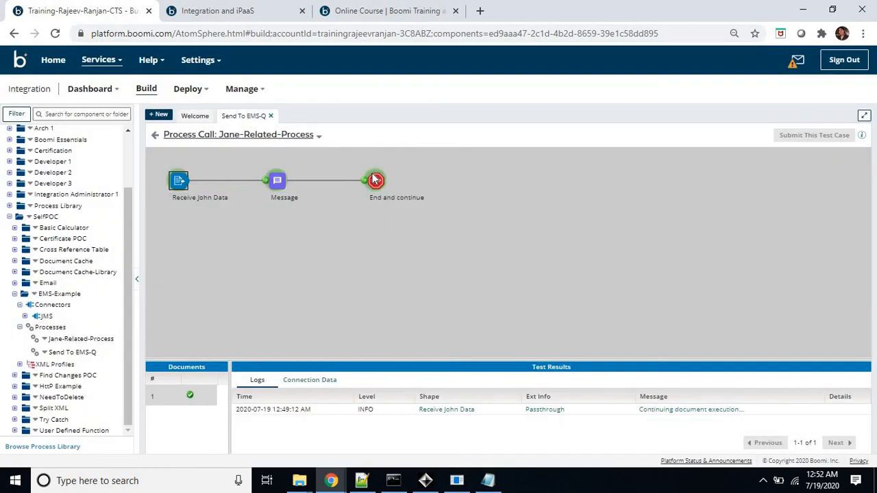
click(155, 137)
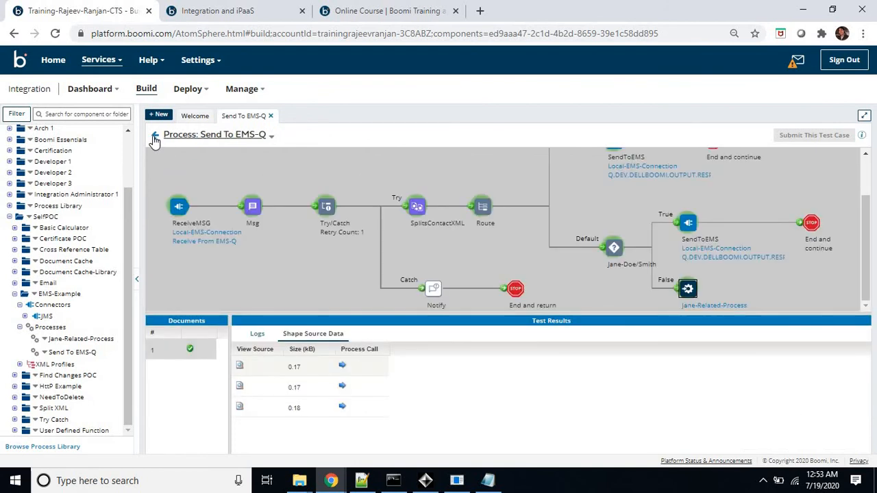
View the Send To EMS-Q base process log and read the full messages for the Route execution and the SplitsContactXML split result.
click(272, 138)
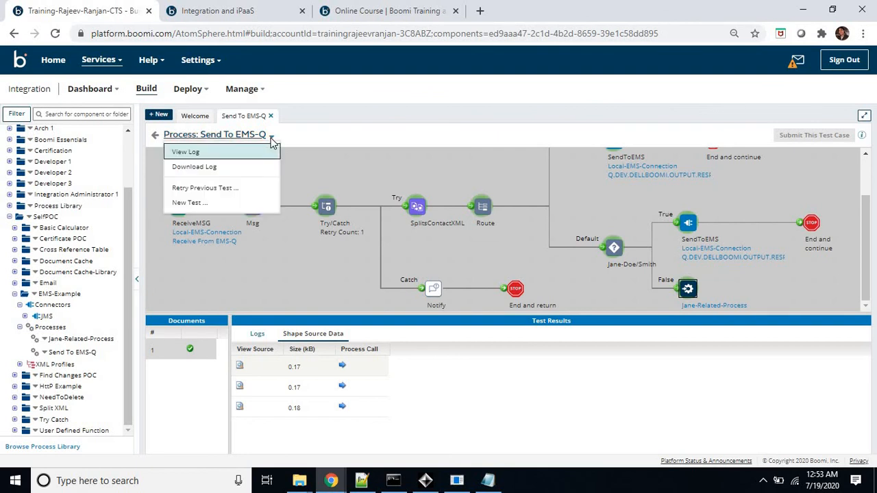
click(226, 151)
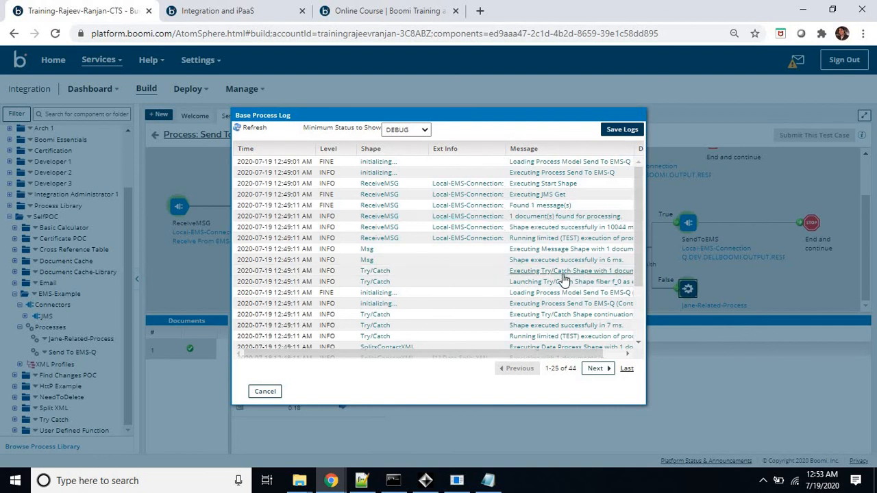
scroll(563, 276, down, 2)
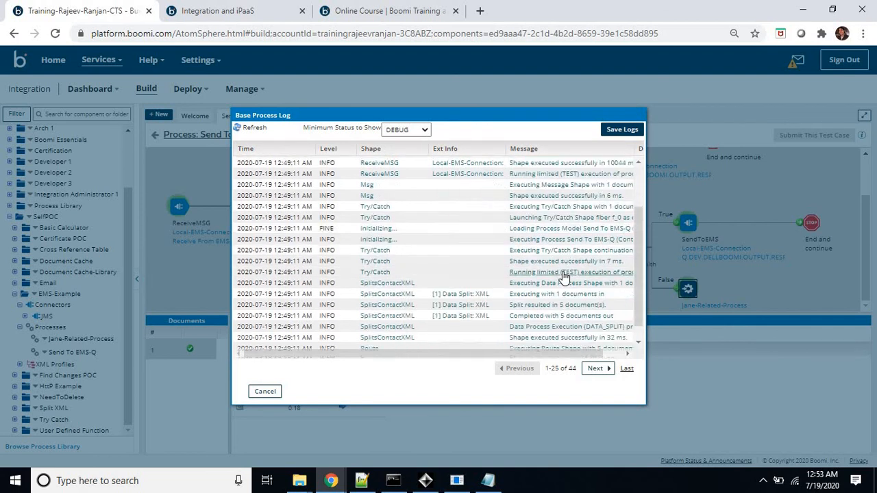
scroll(563, 276, down, 1)
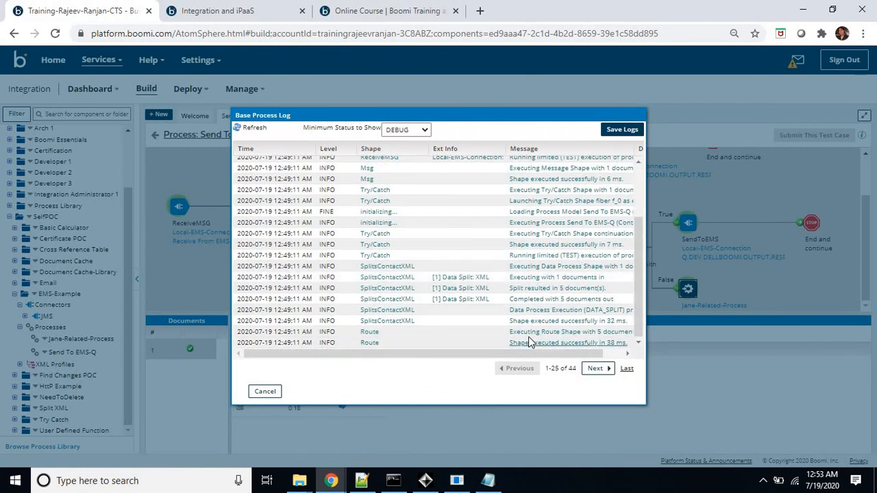
drag(563, 334, 589, 339)
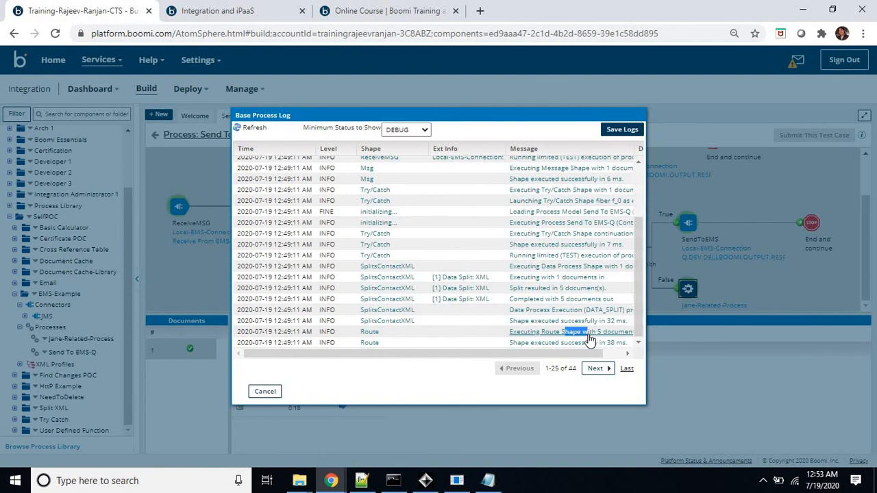
click(589, 339)
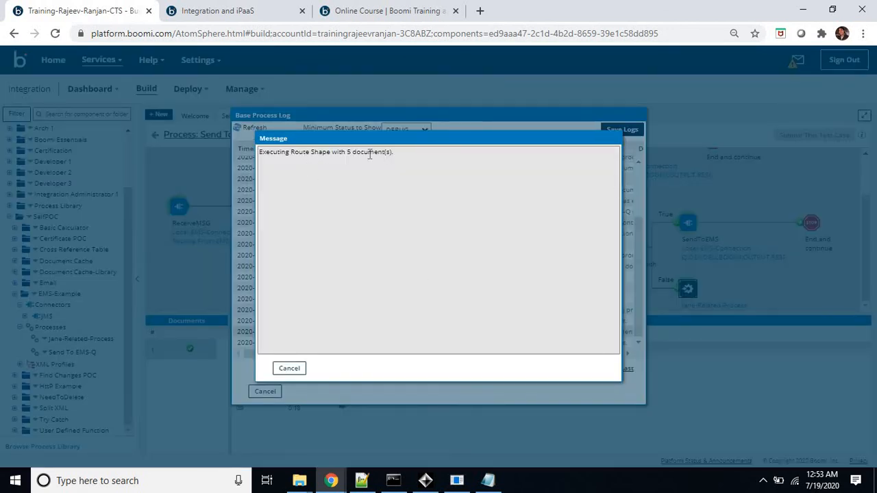
click(289, 368)
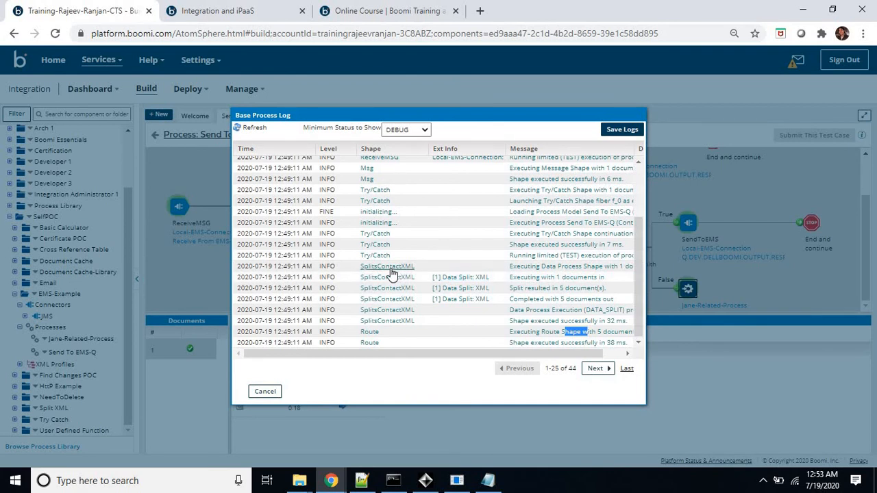
click(577, 288)
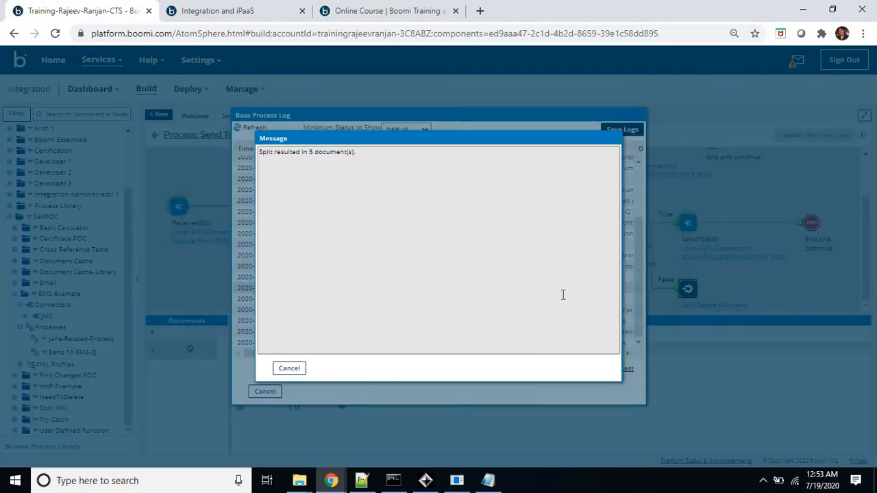
click(289, 368)
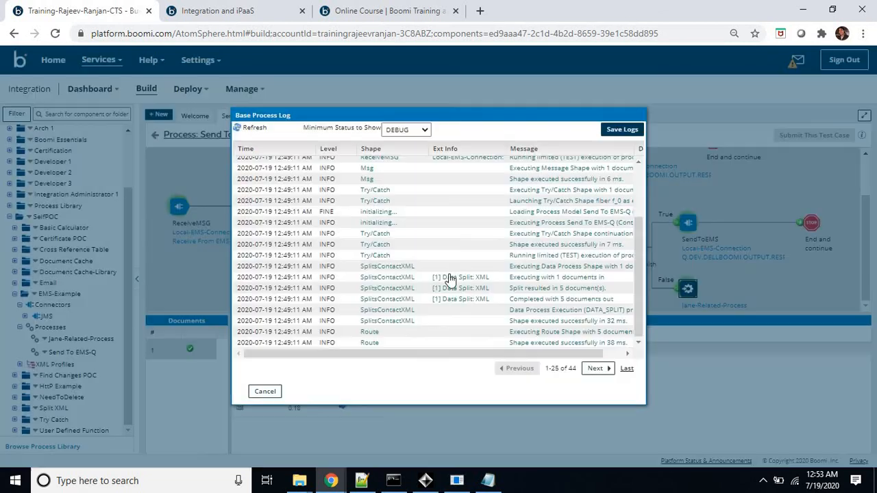
On the log's next page, read the first SendToEMS execution message and the sent-message entries of both SendToEMS connectors.
click(604, 368)
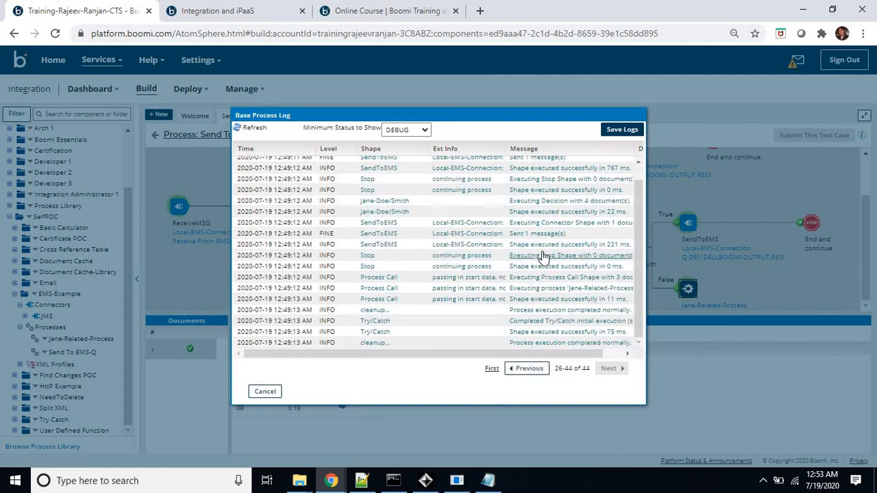
scroll(540, 255, up, 1)
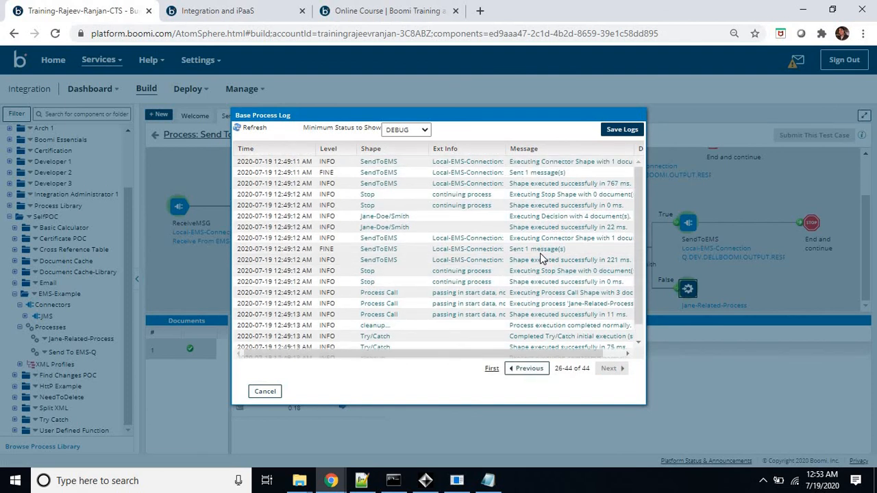
click(525, 164)
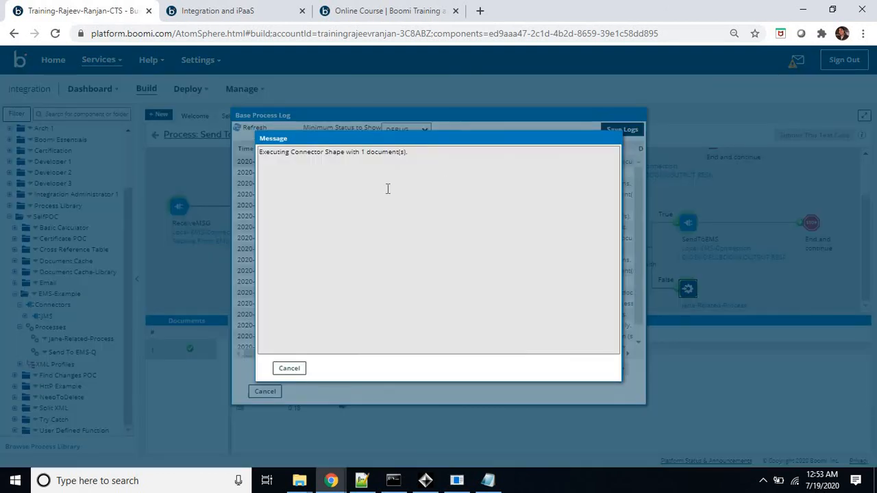
click(289, 368)
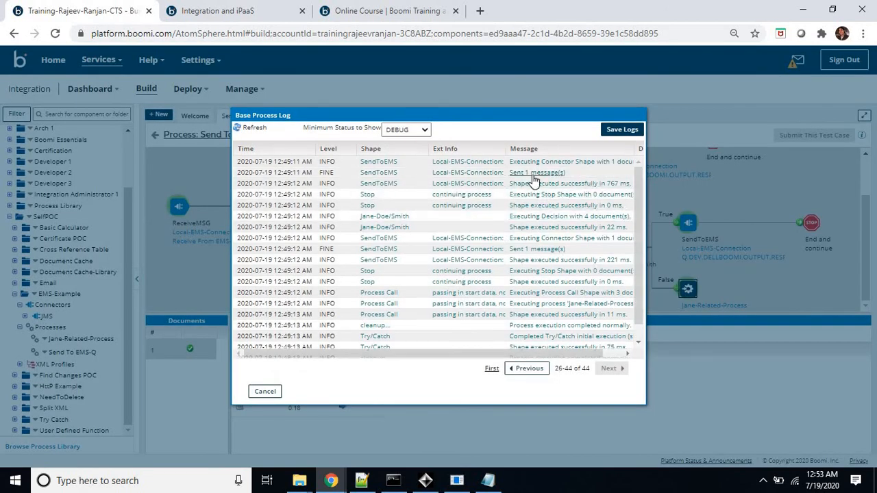
click(534, 175)
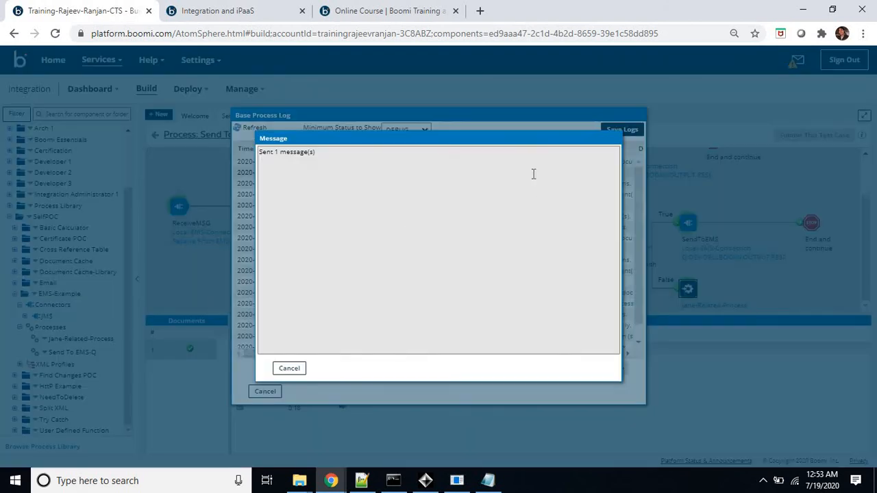
click(295, 368)
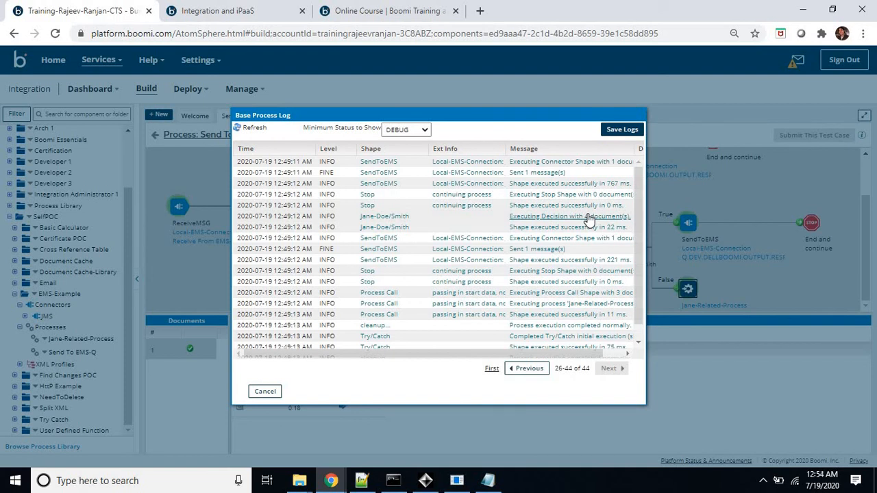
click(529, 249)
click(292, 370)
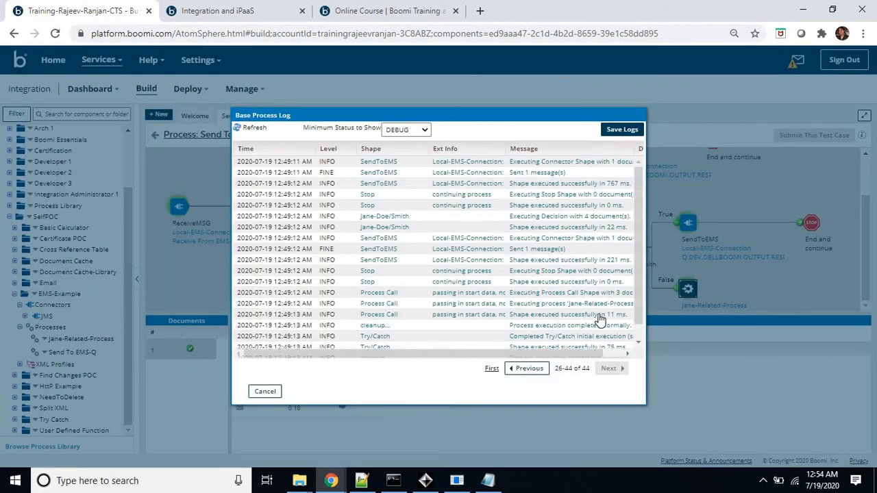
Read the log message for the Process Call shape's execution, and close the base process log.
scroll(579, 288, down, 1)
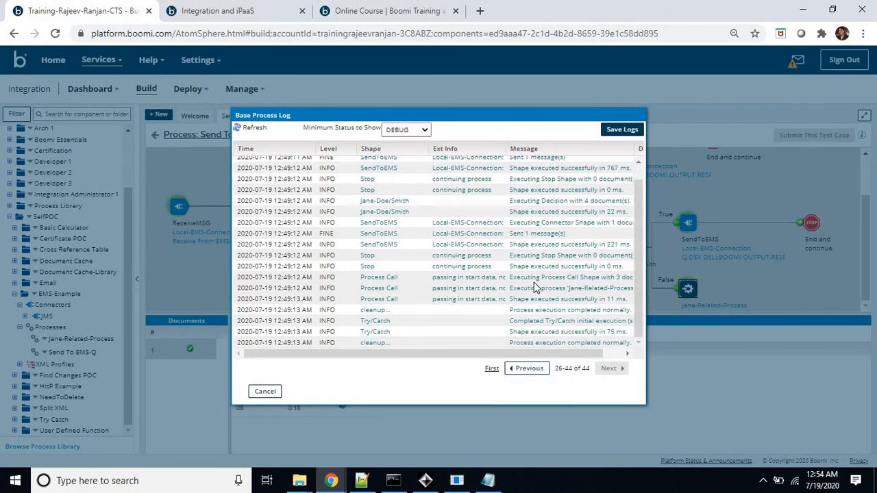
drag(566, 278, 572, 277)
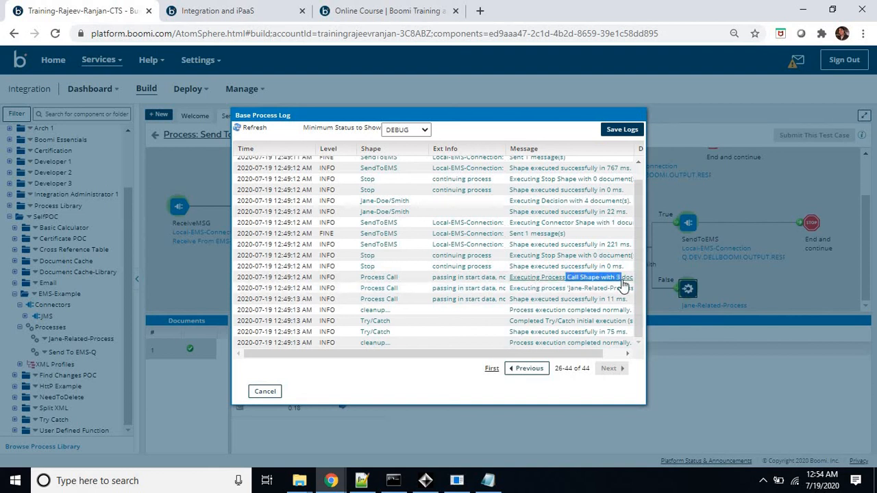
click(620, 279)
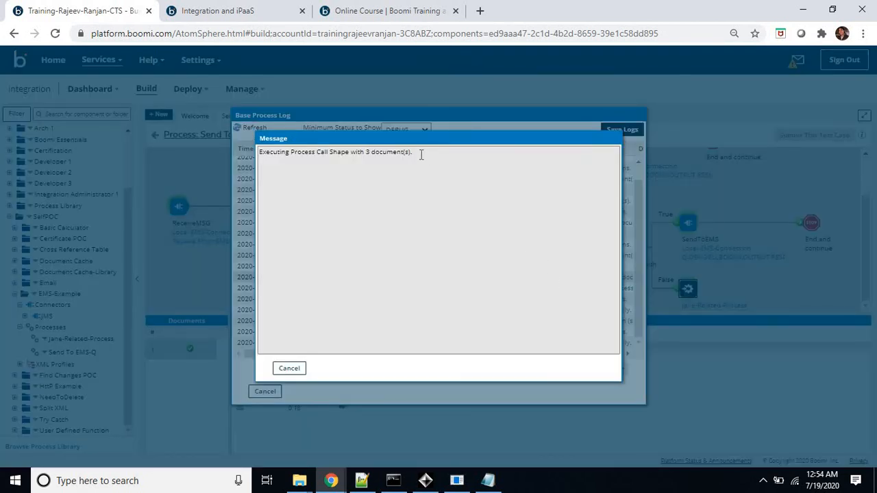
drag(421, 154, 260, 174)
click(289, 368)
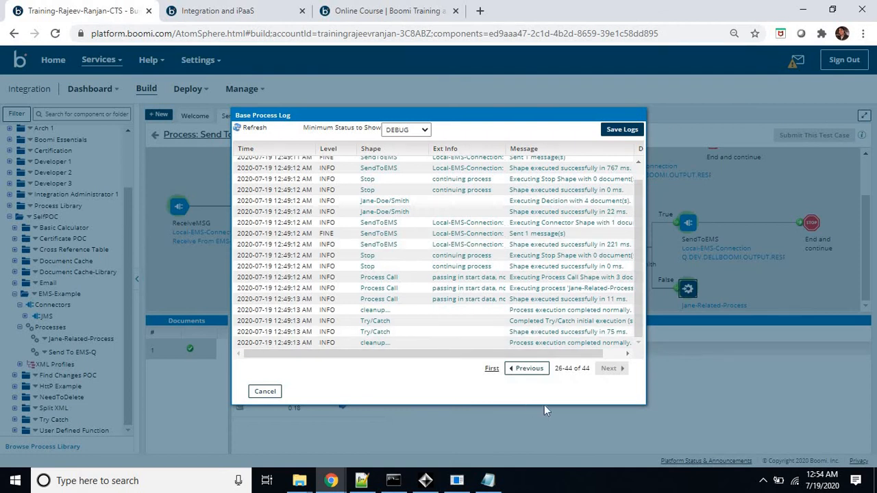
click(265, 391)
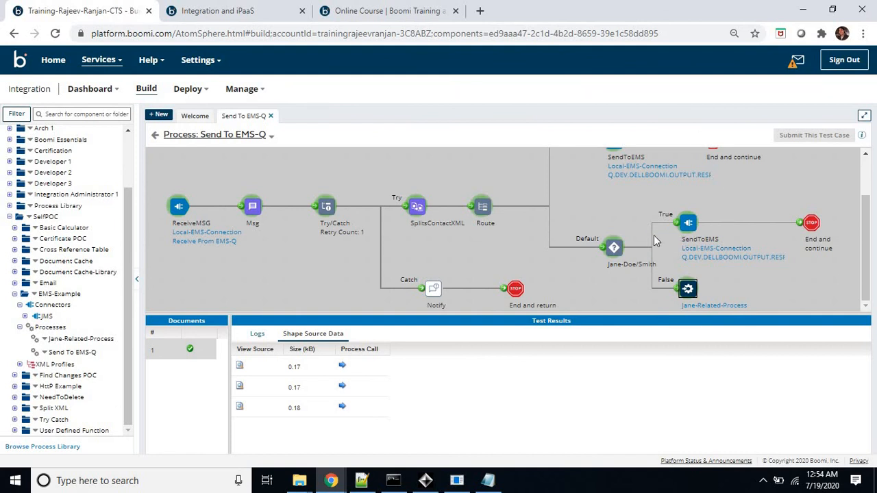
Enlarge the process canvas above the test results and review the executed route, decision and catch paths.
scroll(648, 236, up, 2)
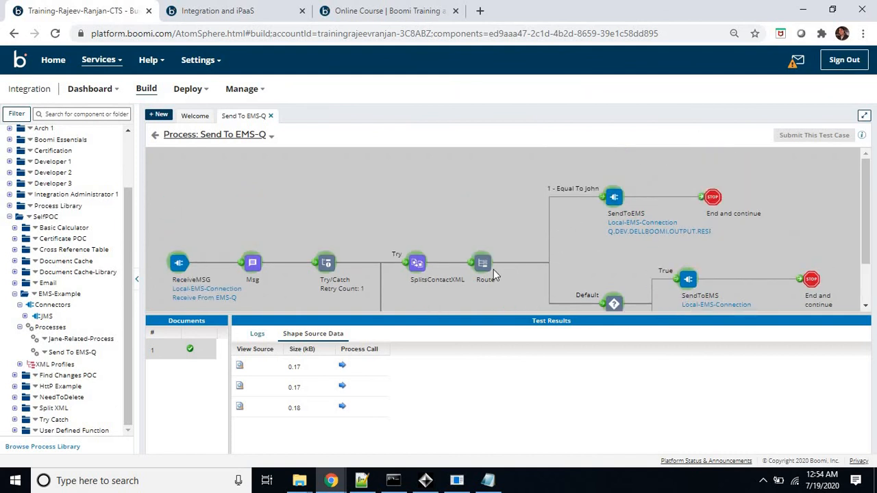
scroll(527, 253, down, 2)
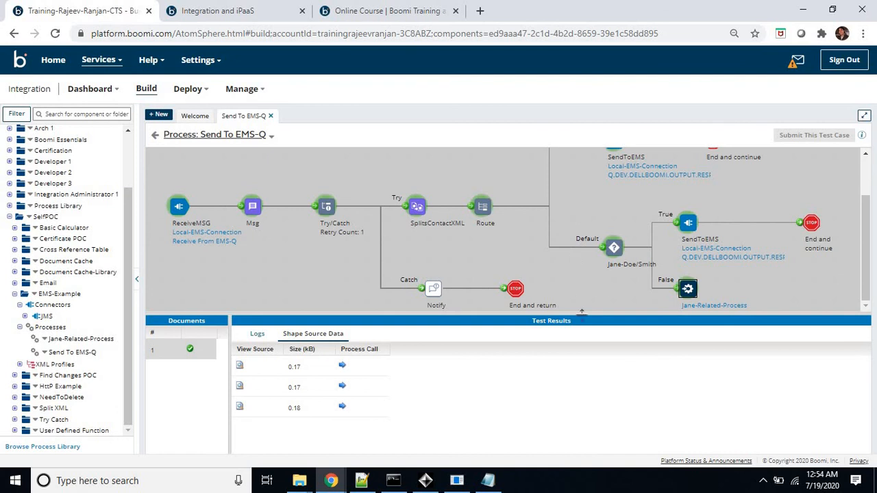
drag(582, 312, 582, 360)
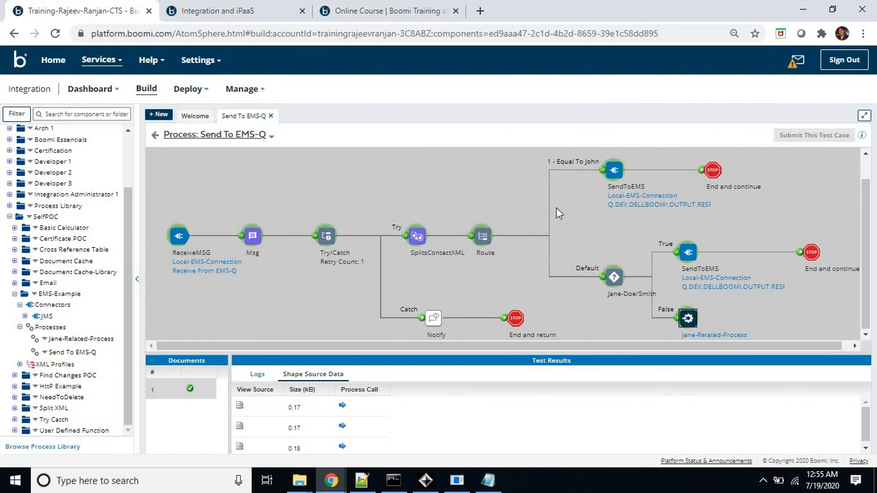
scroll(569, 235, up, 1)
scroll(571, 239, down, 1)
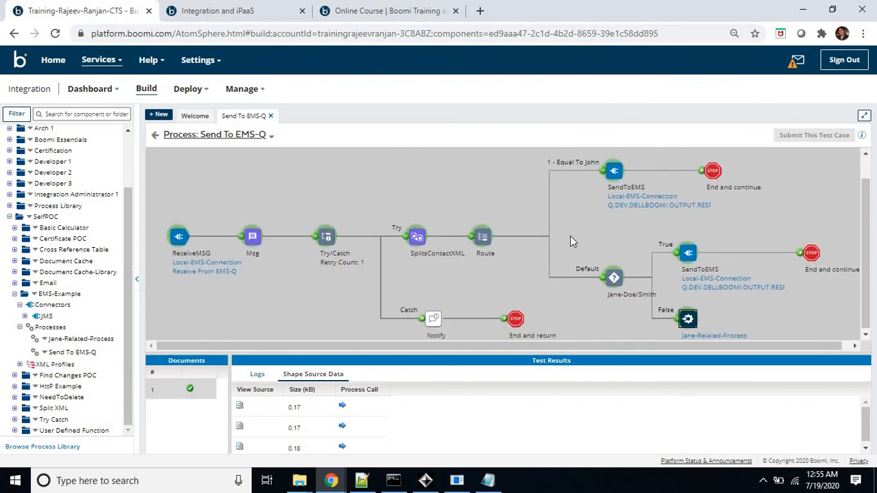
scroll(572, 241, up, 2)
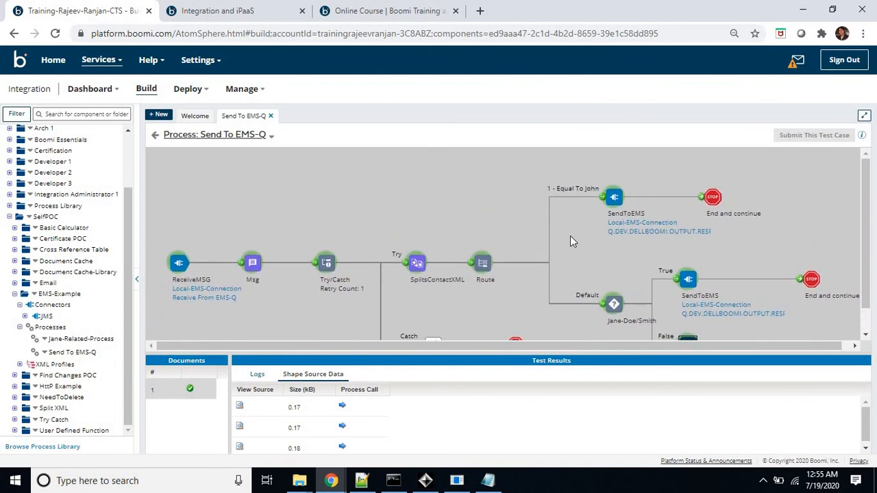
scroll(570, 242, down, 2)
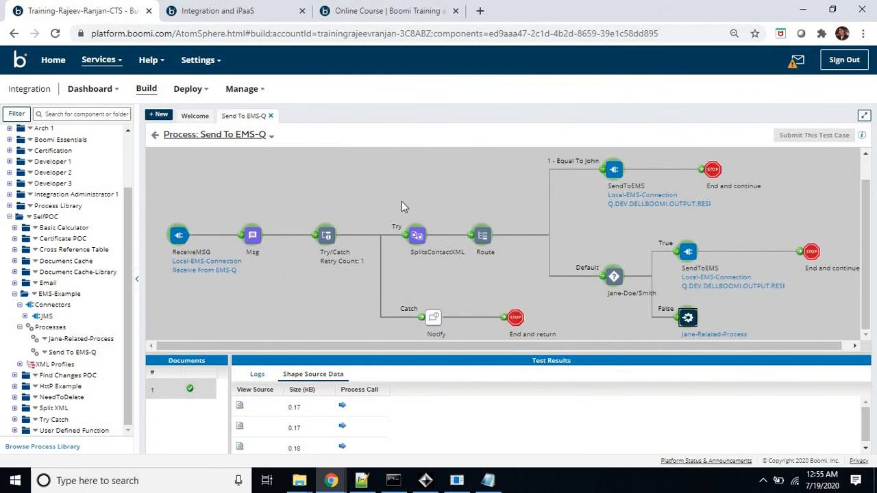